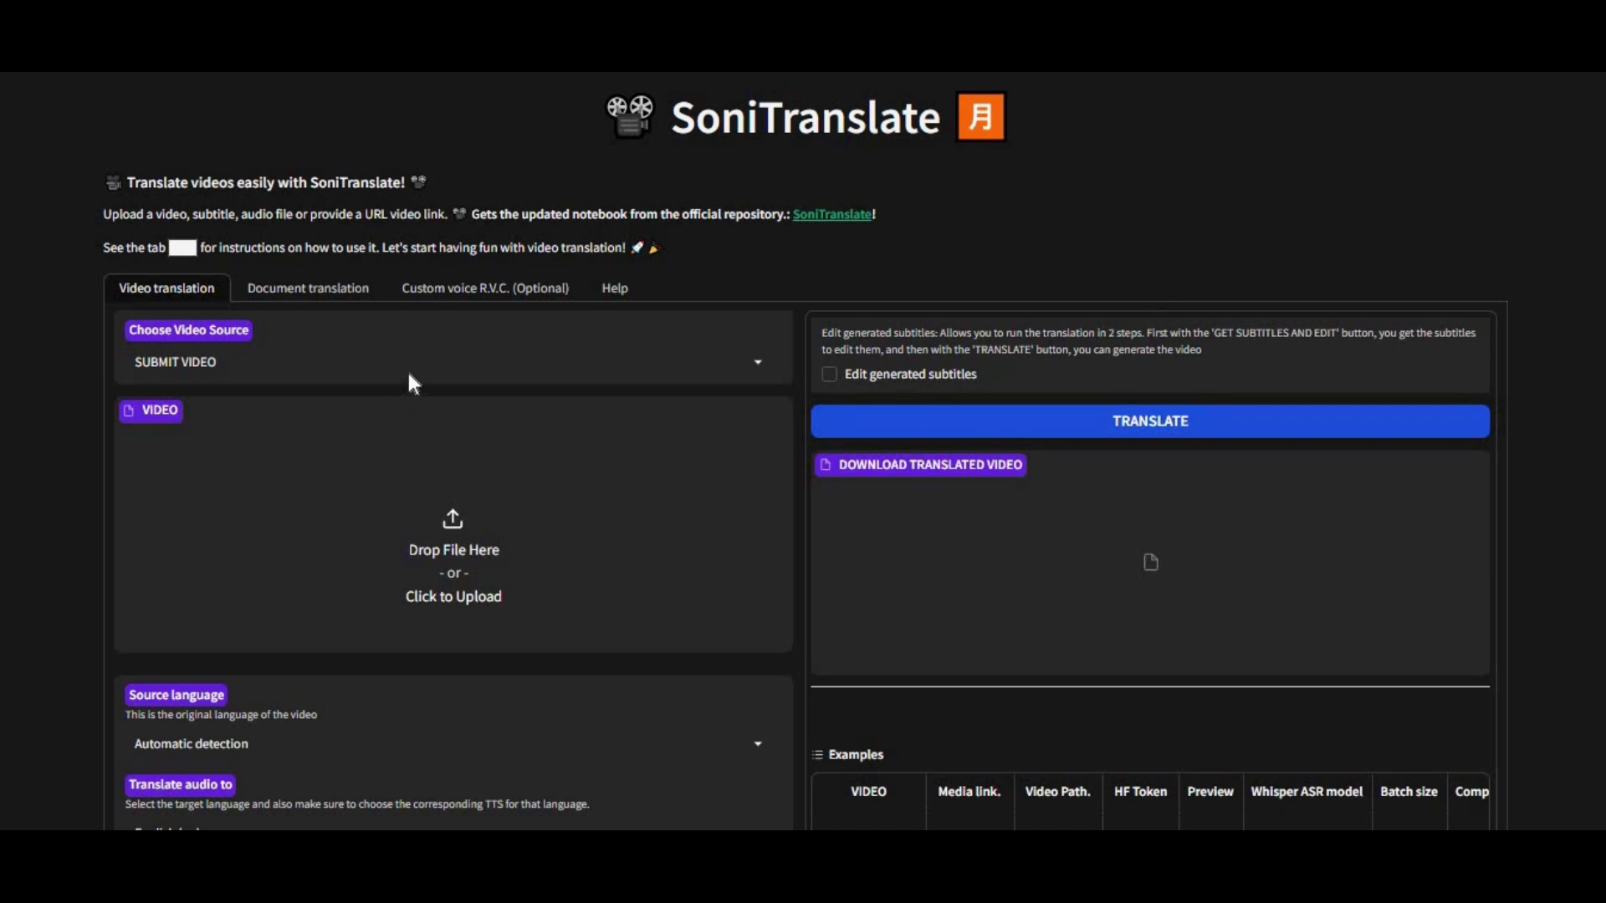
- Keep SUBMIT VIDEO as the video source and leave the source language unchanged
left_click(536, 353)
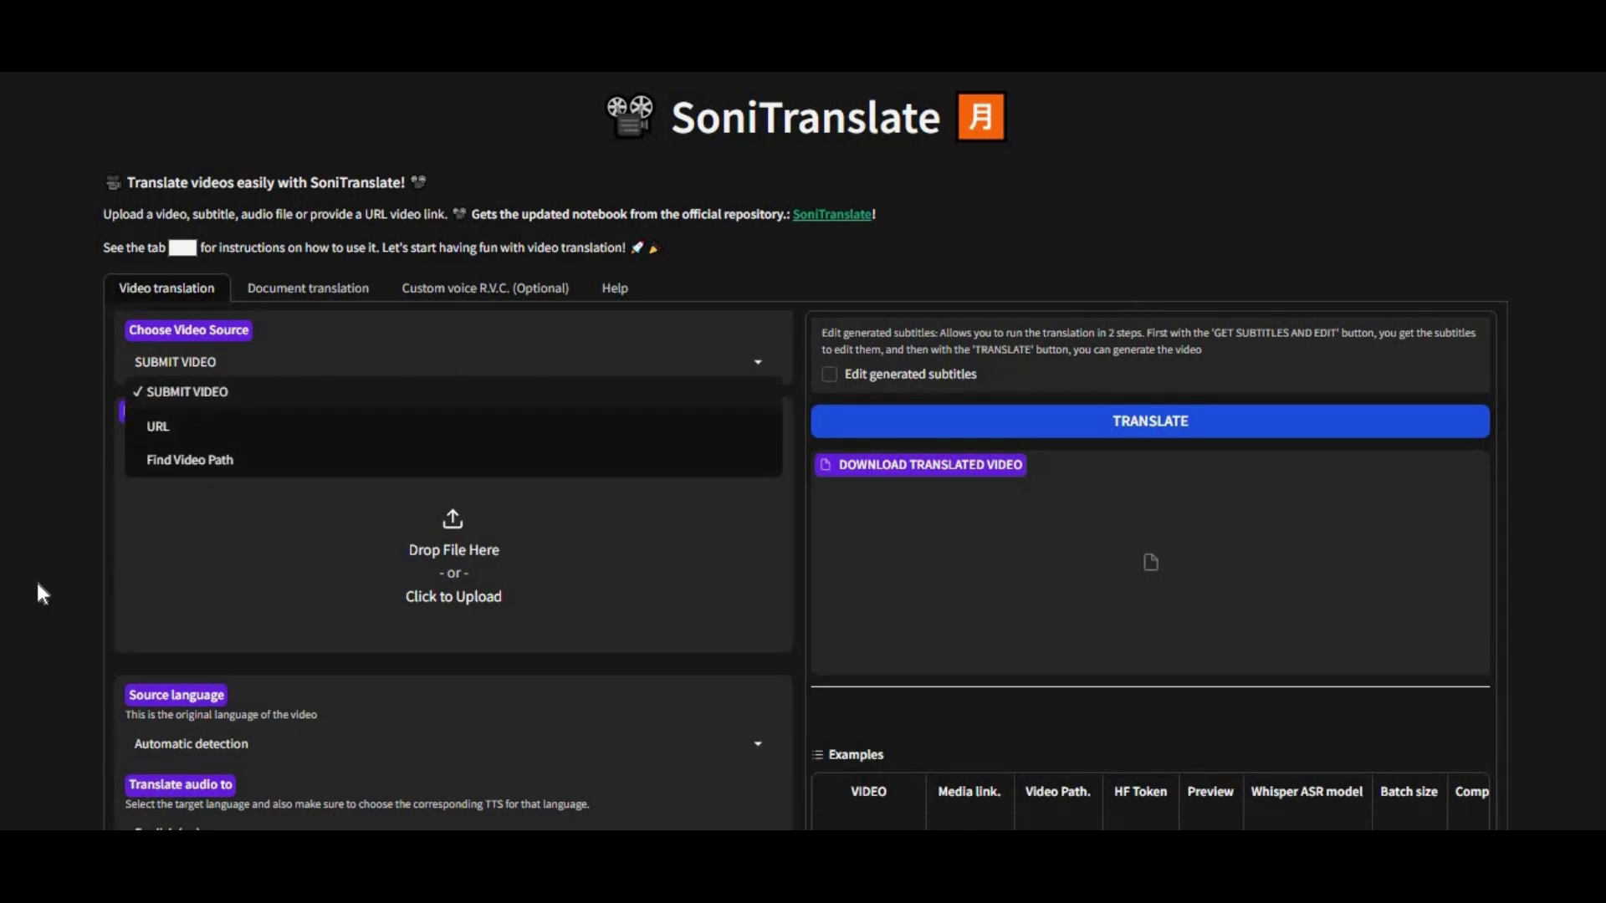
left_click(88, 539)
scroll(117, 517, "down", 2)
scroll(122, 516, "down", 4)
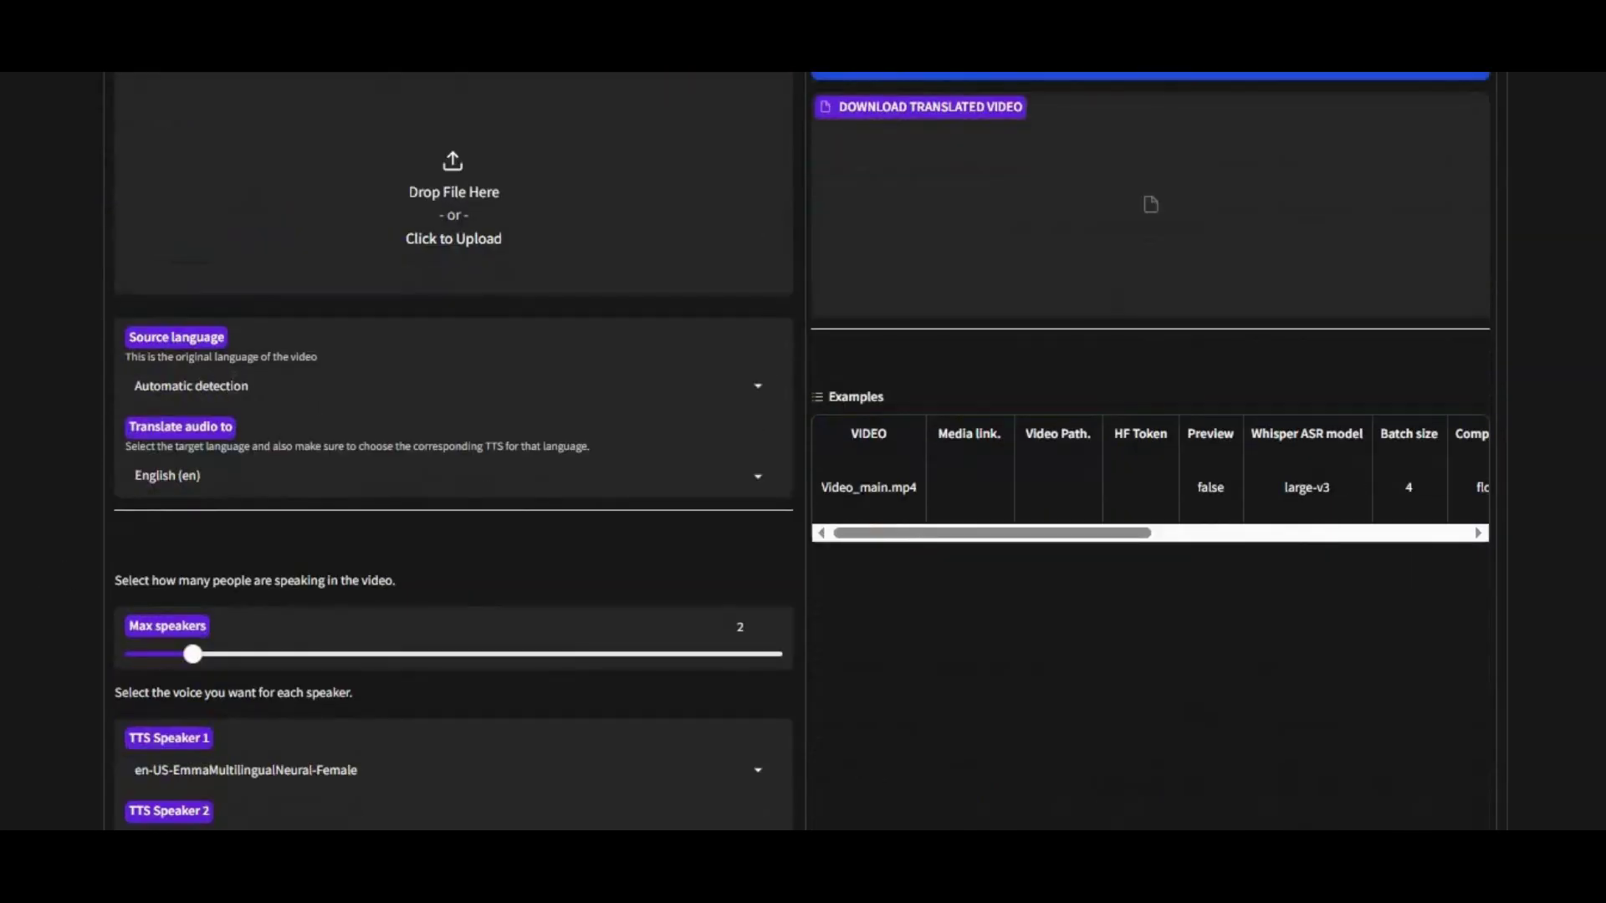
left_click(502, 385)
scroll(537, 508, "down", 5)
left_click(100, 555)
scroll(333, 329, "down", 4)
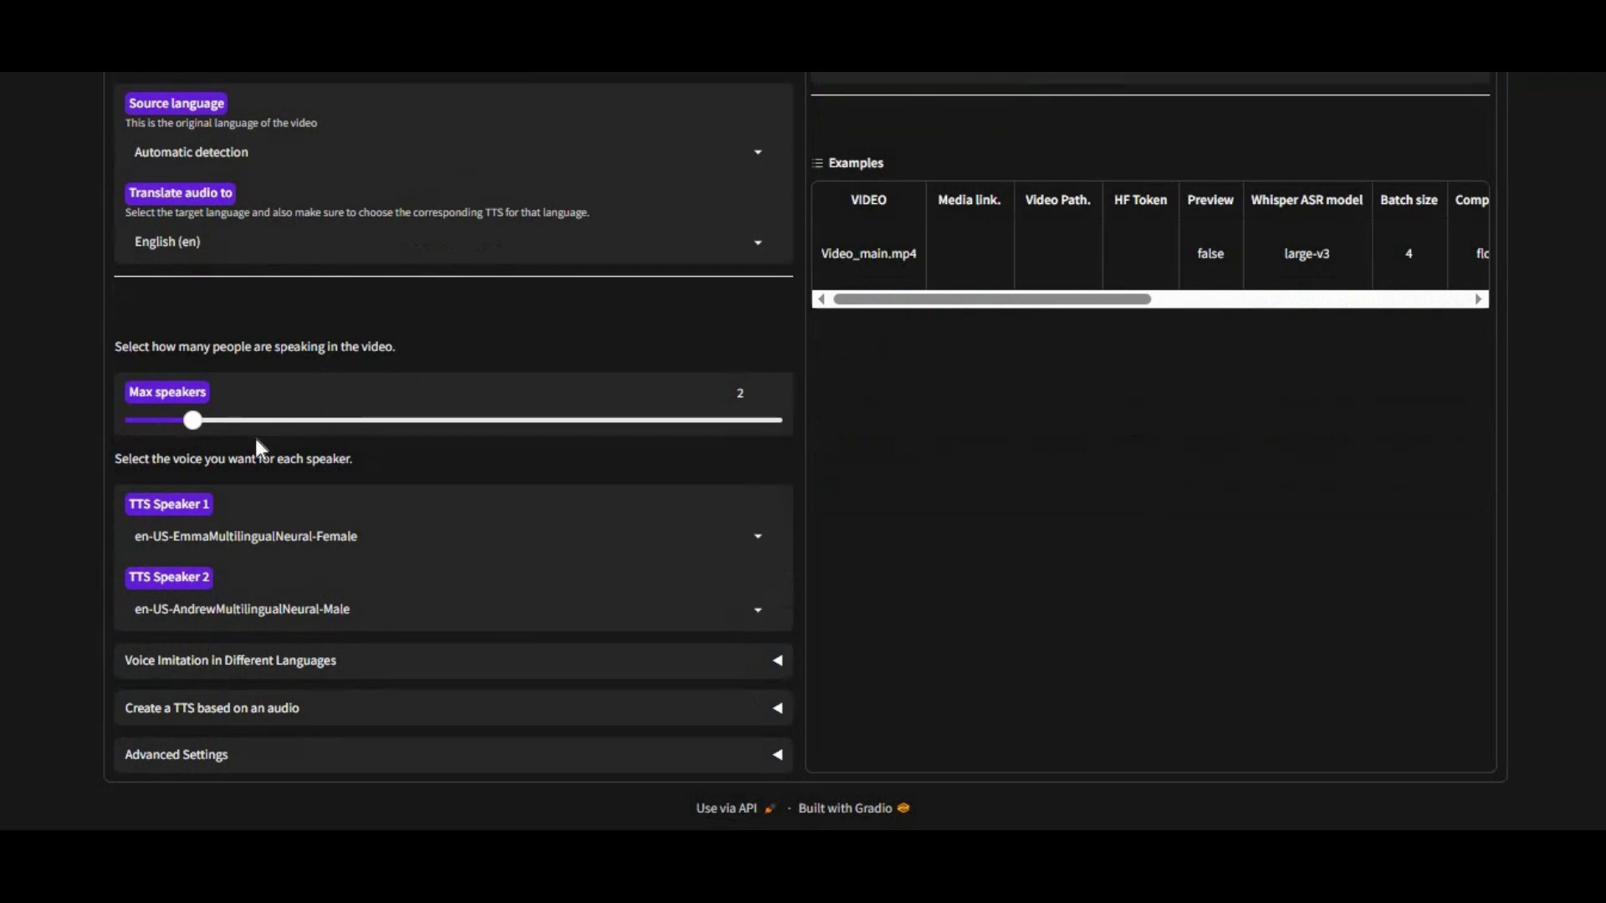
- Set Max speakers to 1, then go to the Custom voice R.V.C. (Optional) tab
left_click_drag(192, 421, 367, 421)
left_click_drag(822, 411, 73, 427)
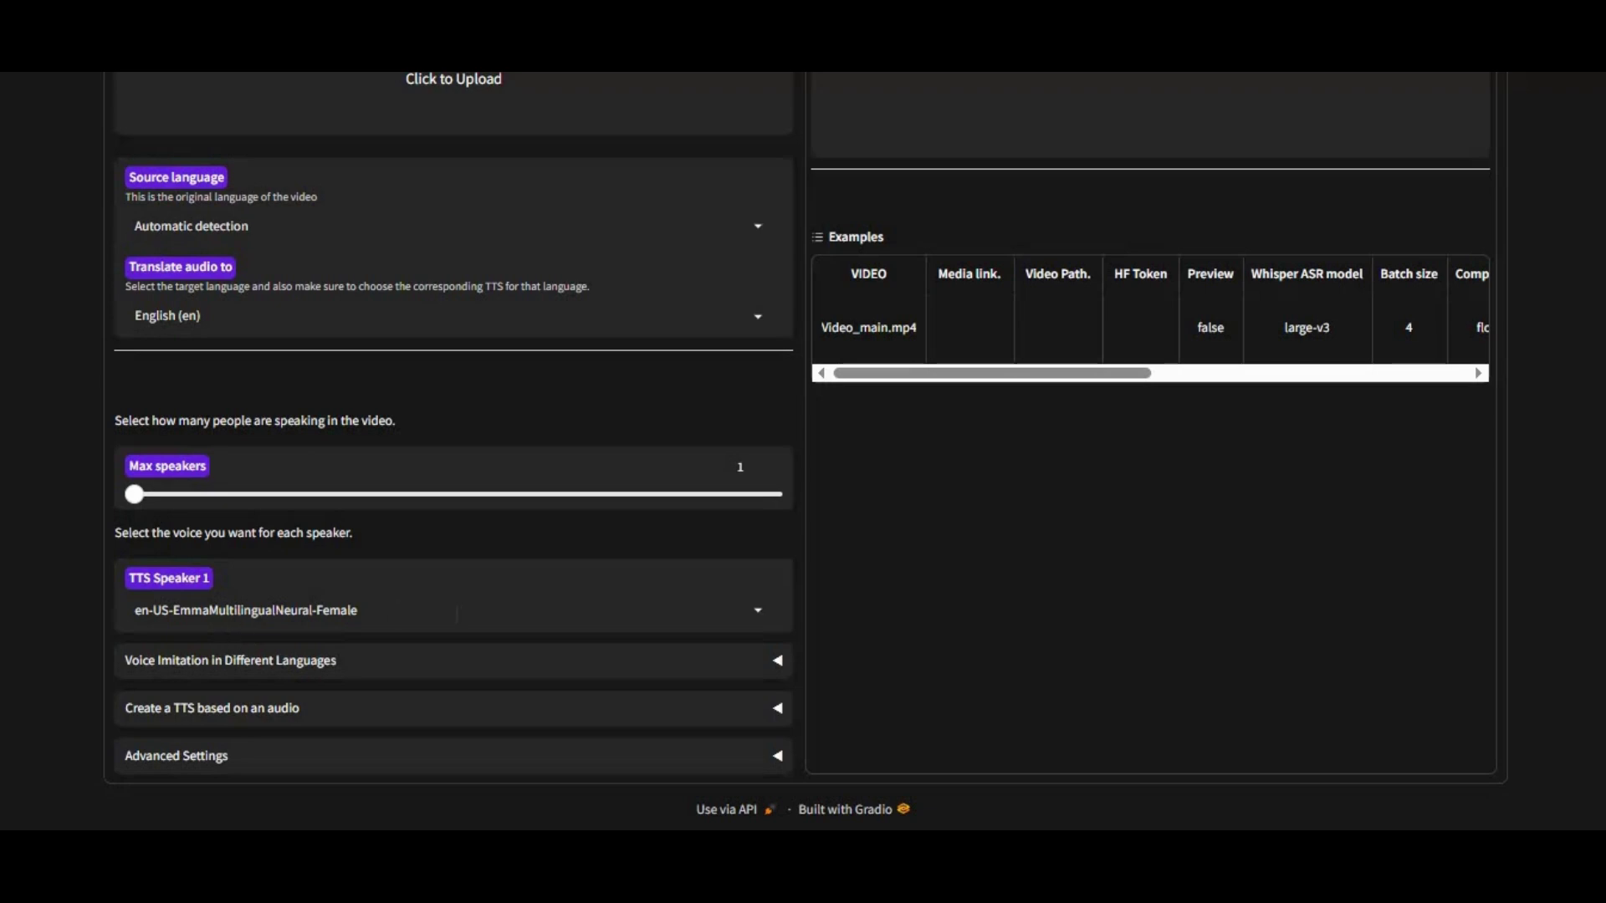
scroll(470, 593, "up", 6)
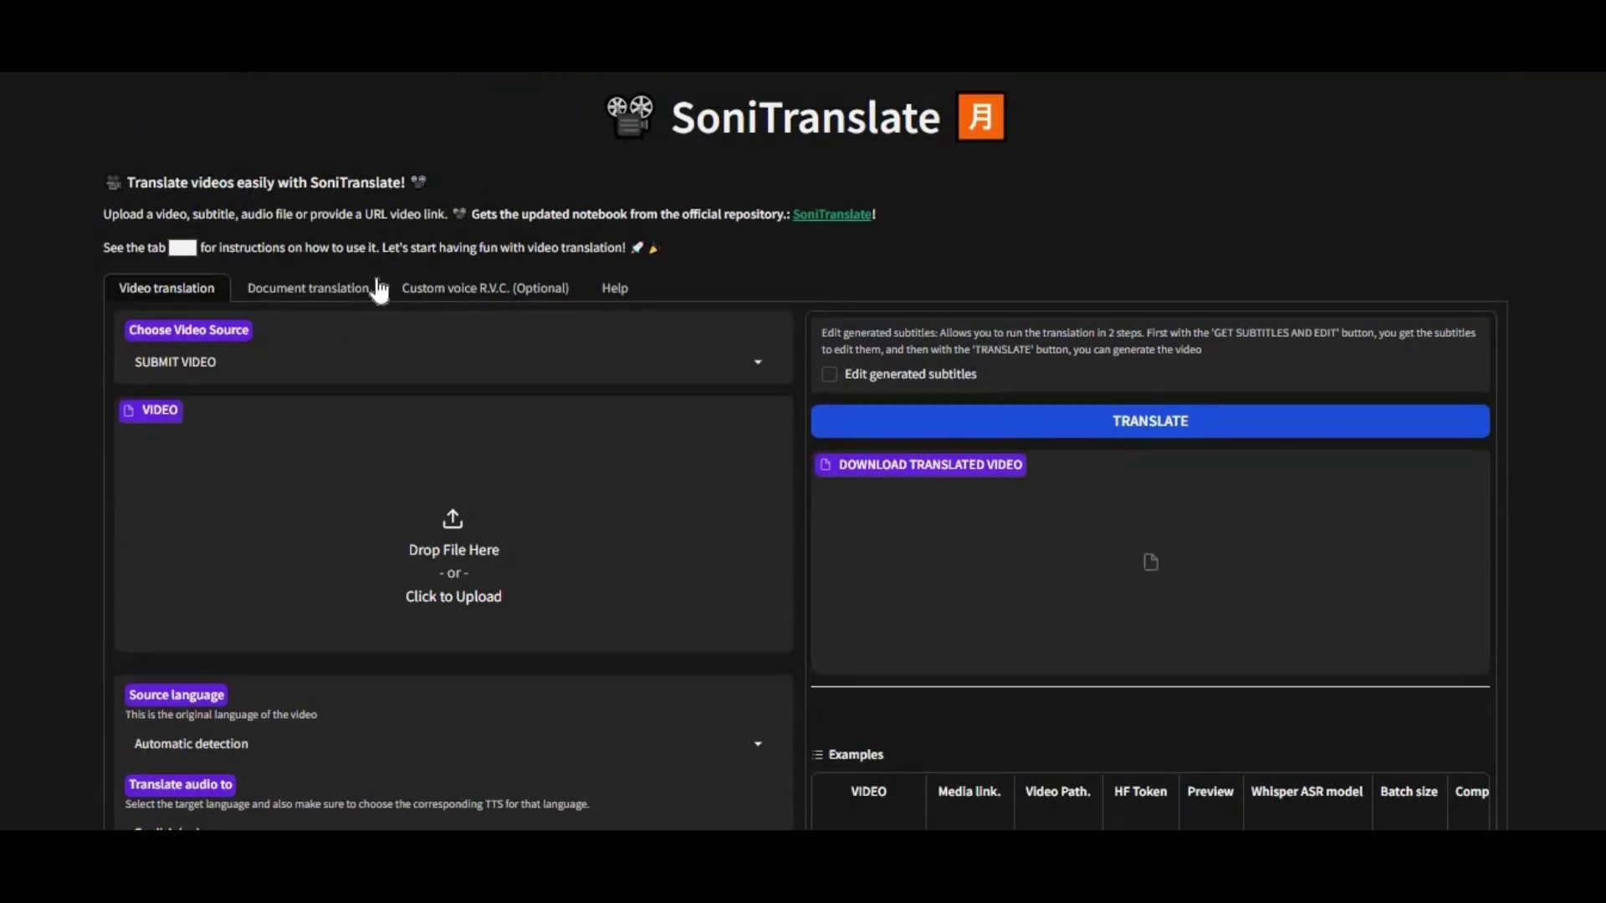
left_click(427, 291)
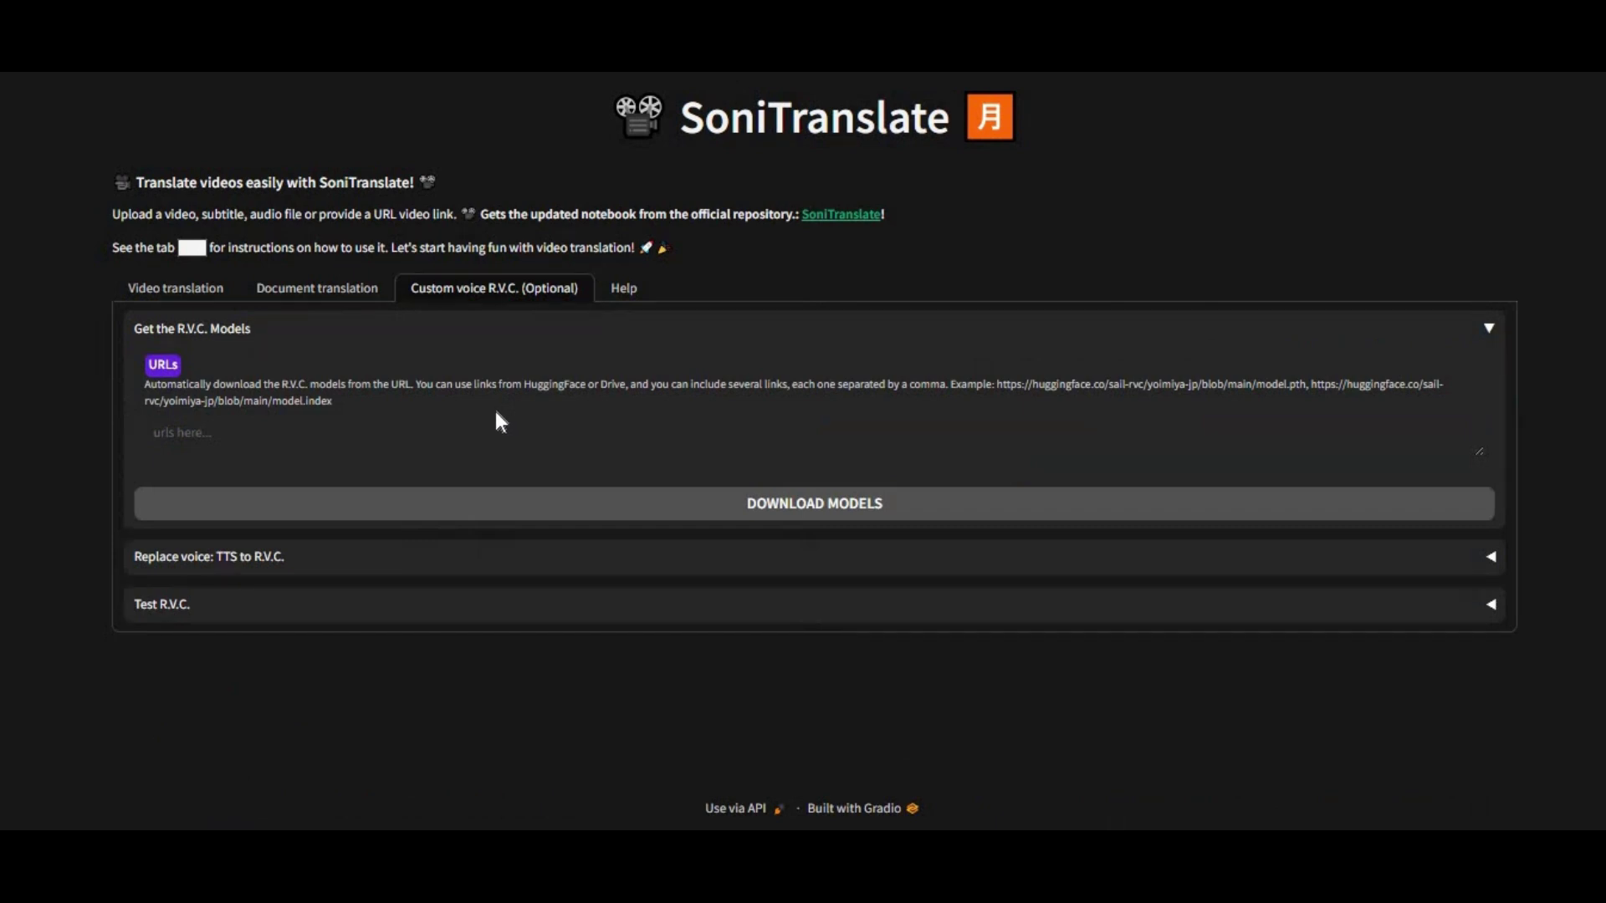
- Switch to Document translation and review its upload, TTS voice and language fields
left_click(325, 291)
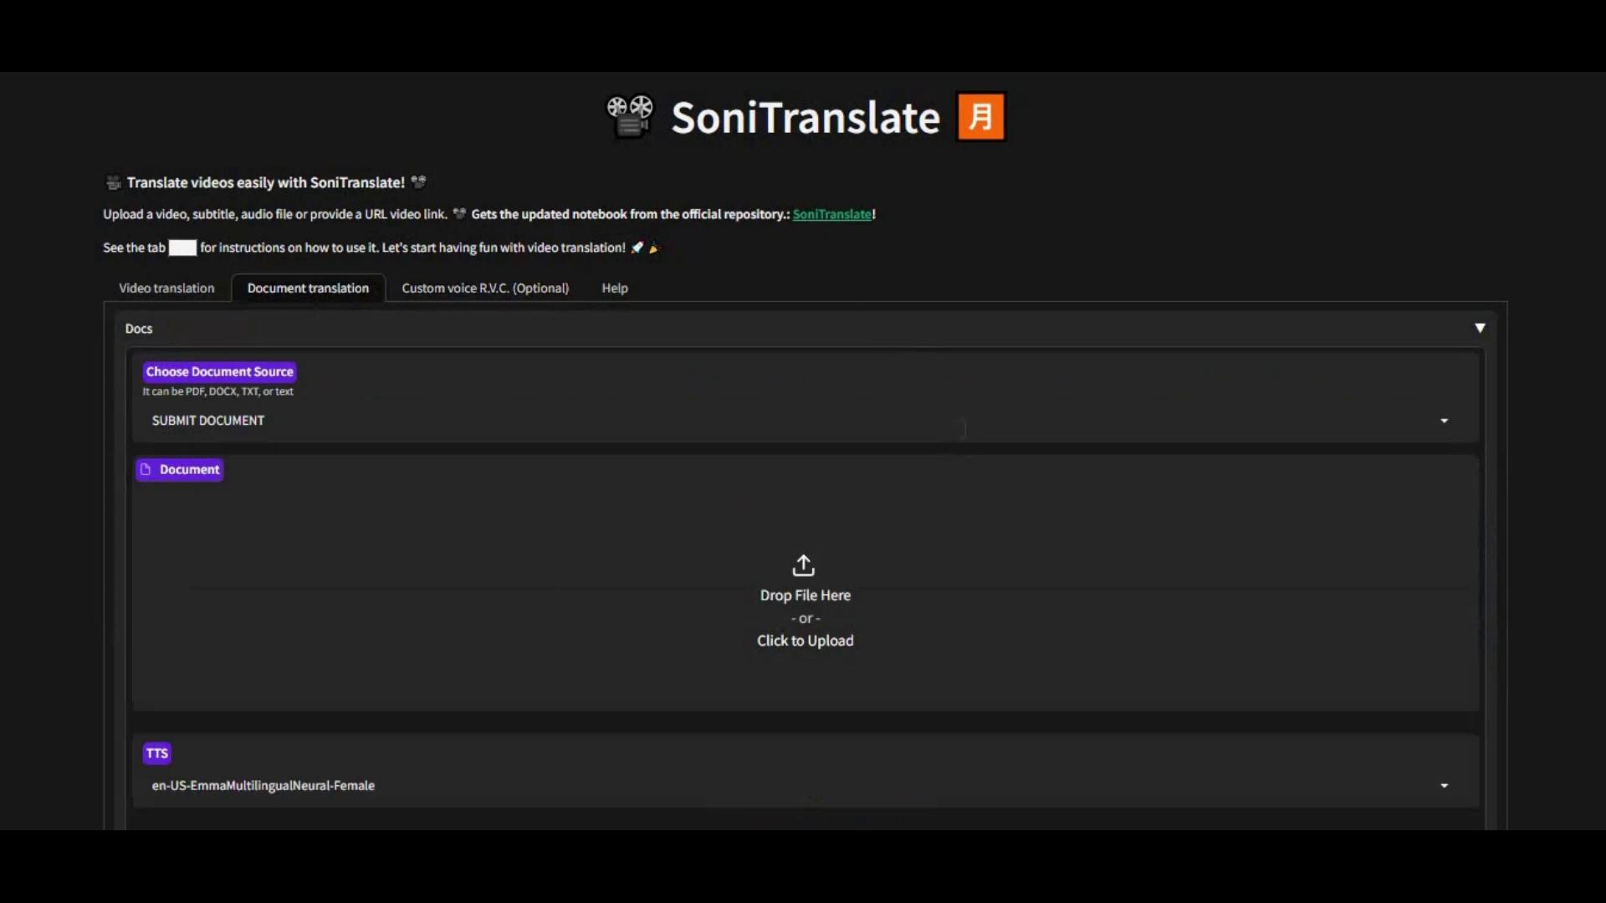
scroll(965, 434, "down", 3)
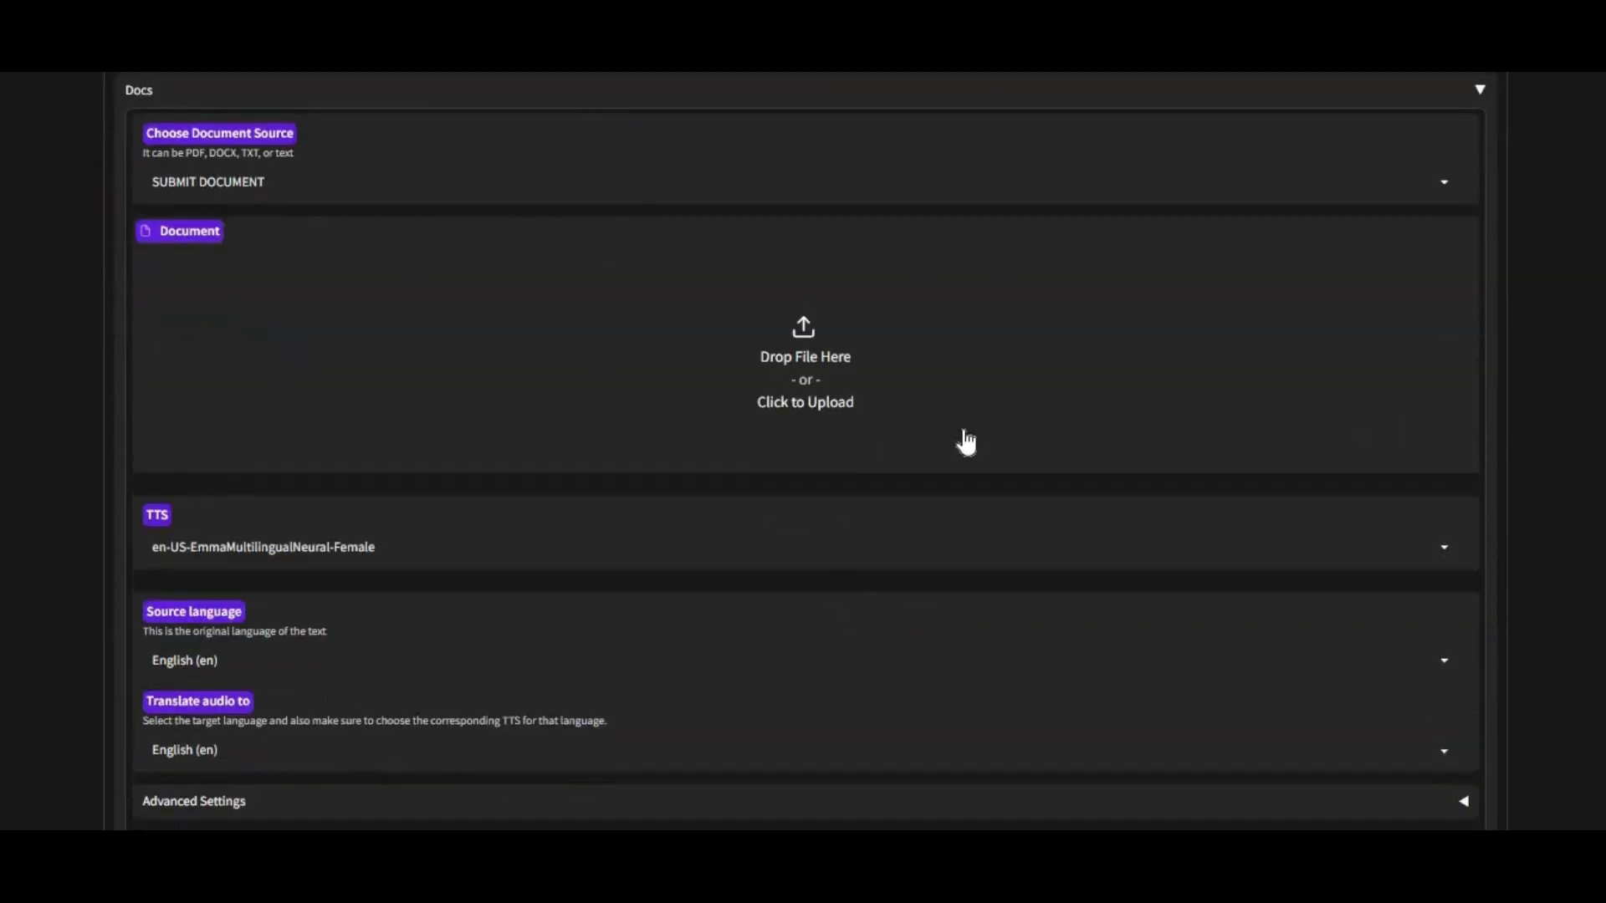
scroll(966, 442, "down", 3)
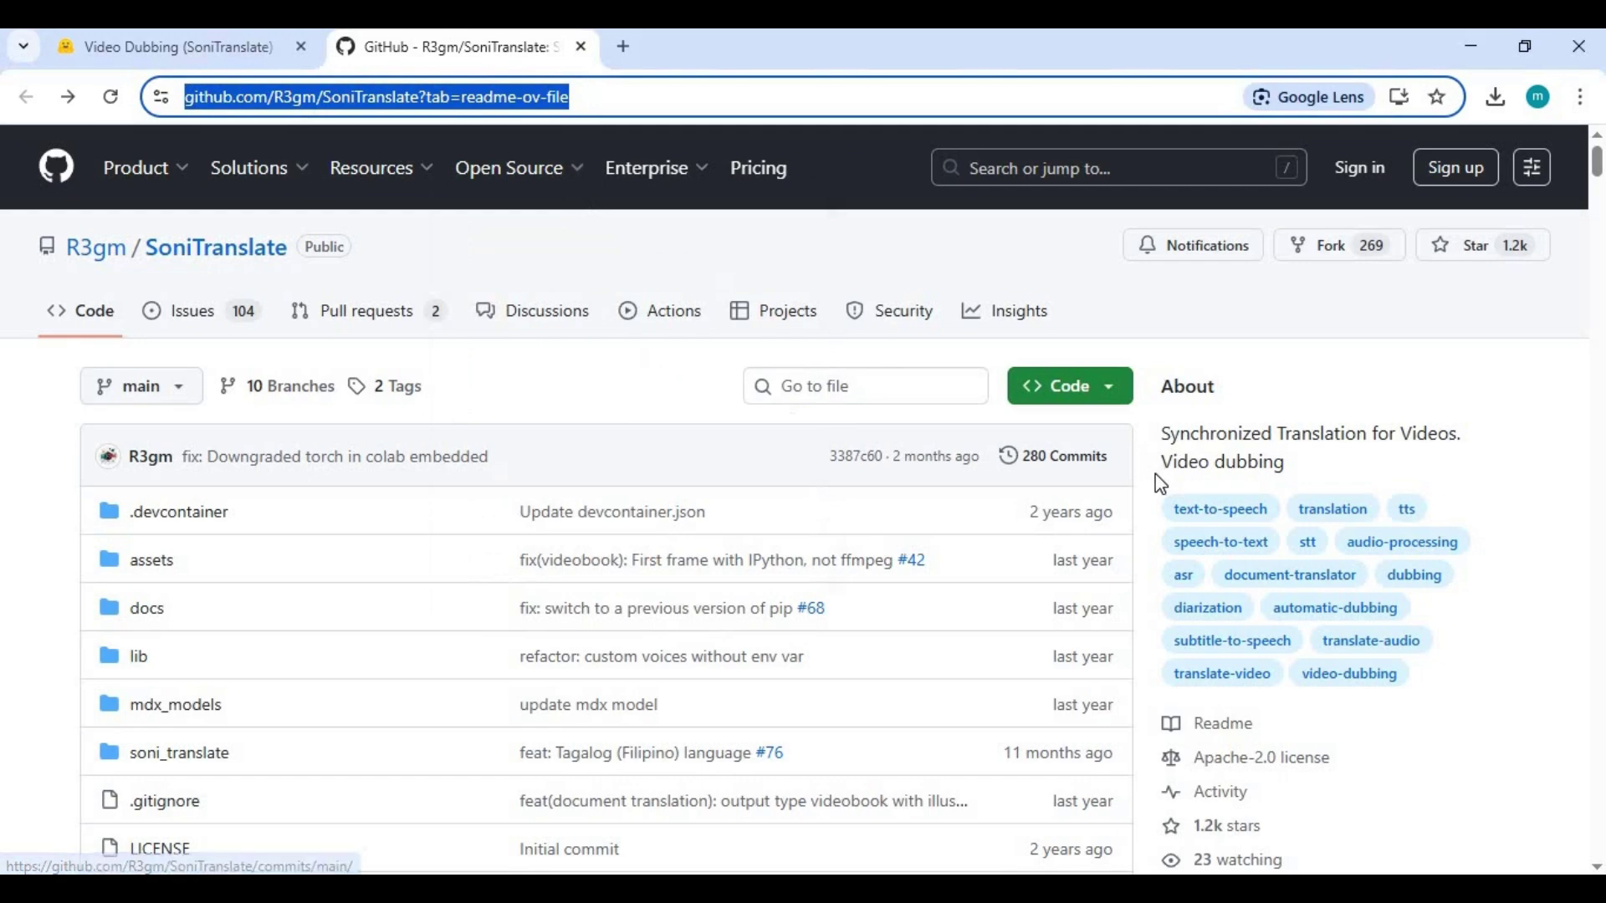
- Scroll through the SoniTranslate README down to the Supported languages table
scroll(1157, 476, "down", 3)
scroll(1159, 483, "down", 3)
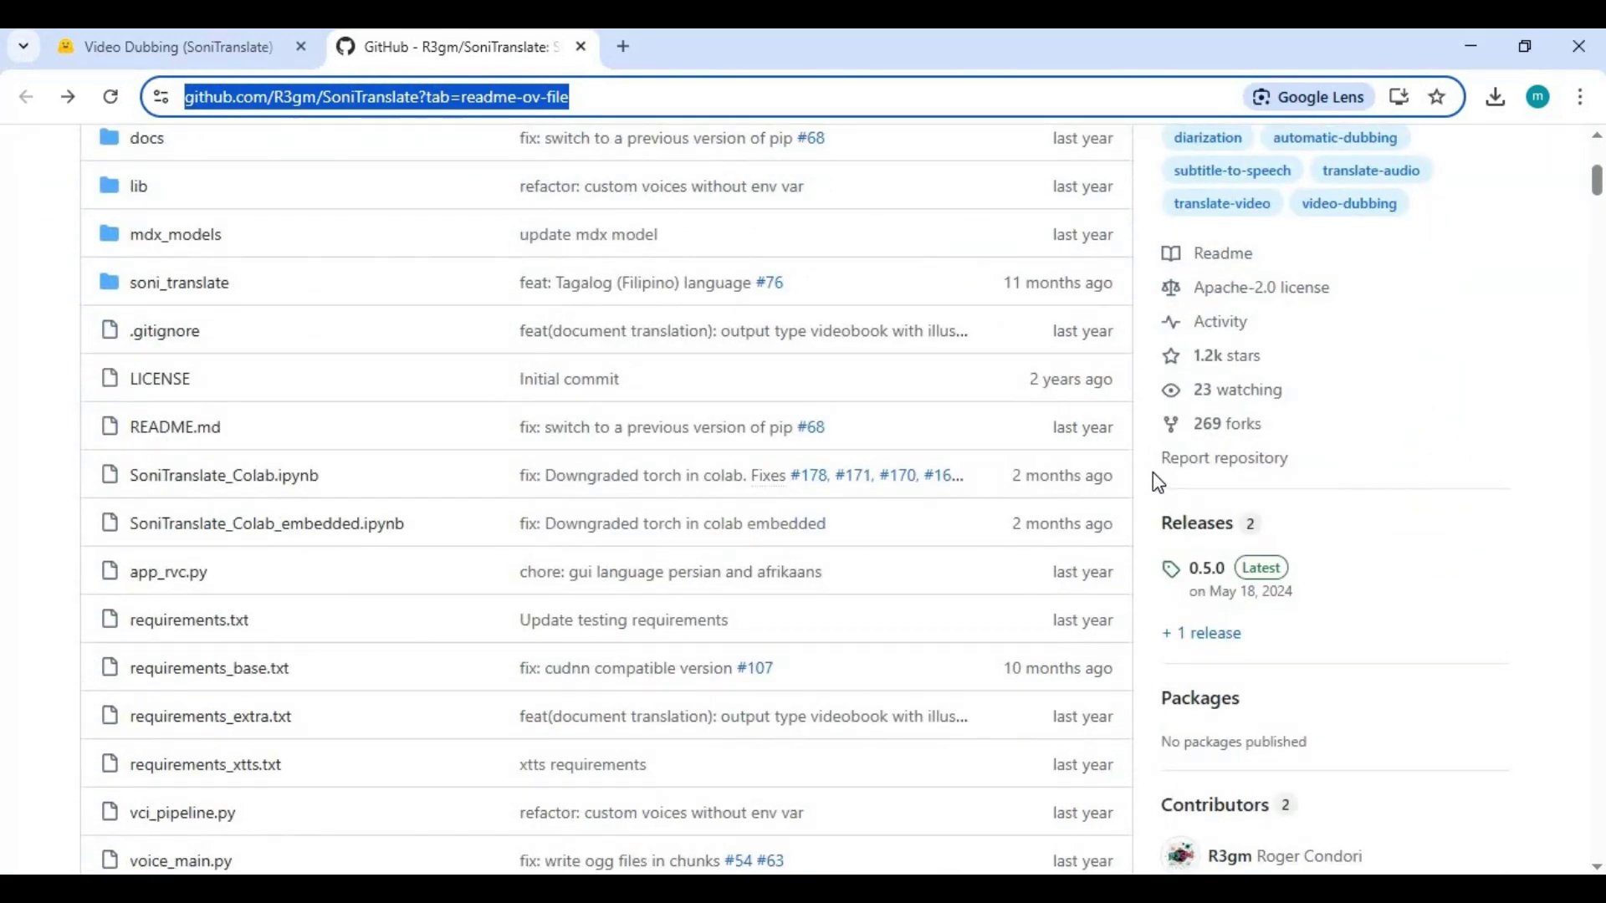
scroll(1157, 483, "down", 14)
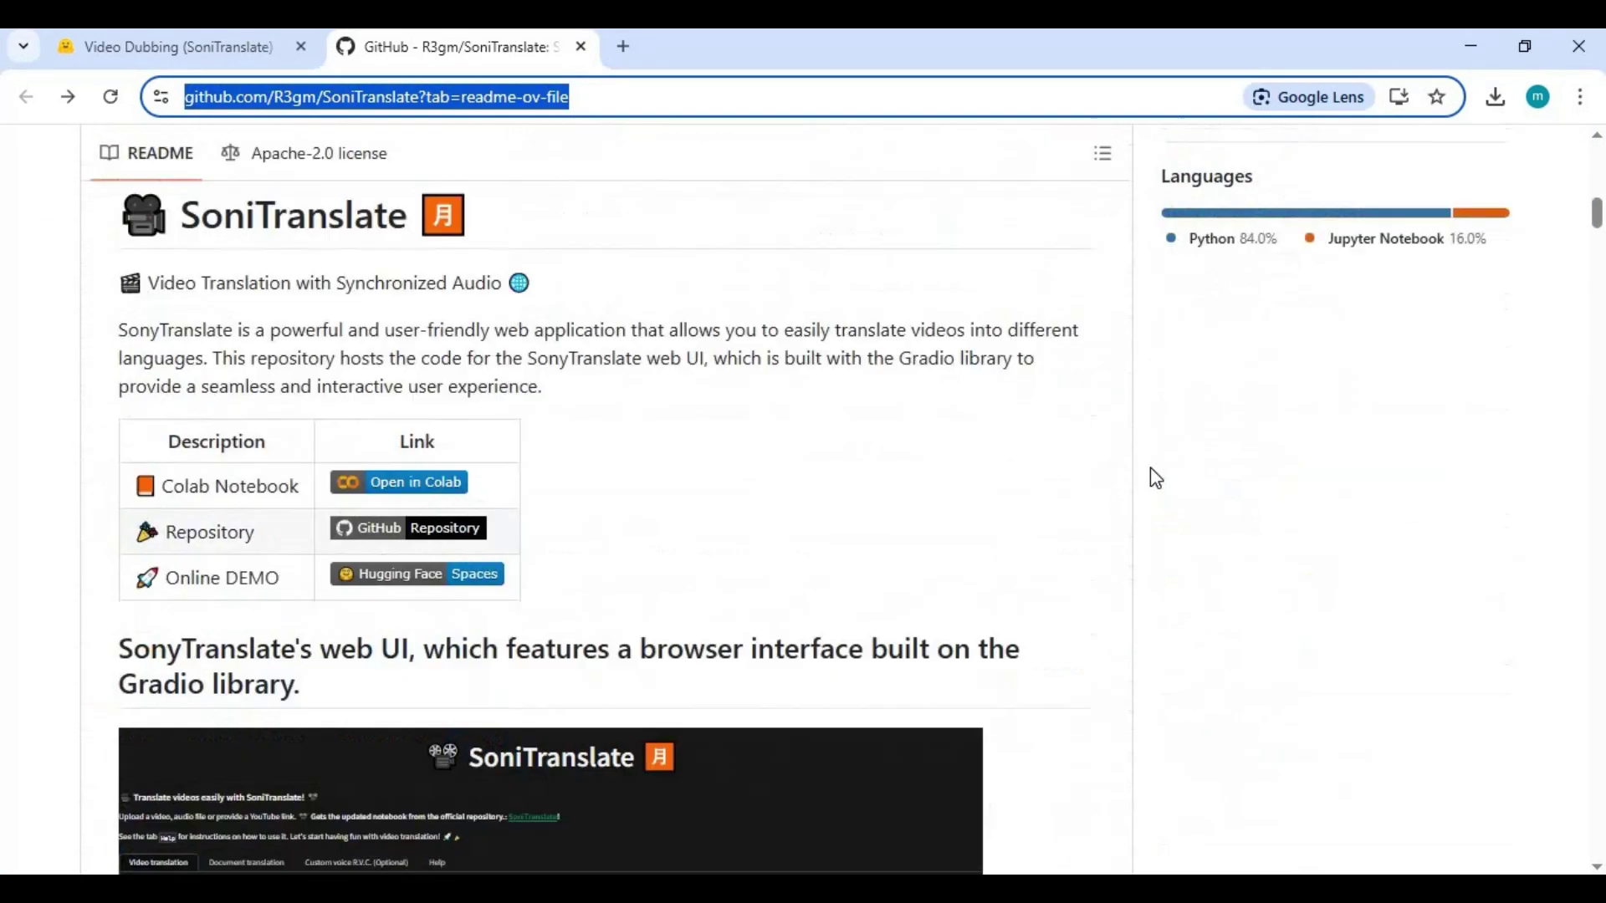
scroll(1156, 477, "down", 15)
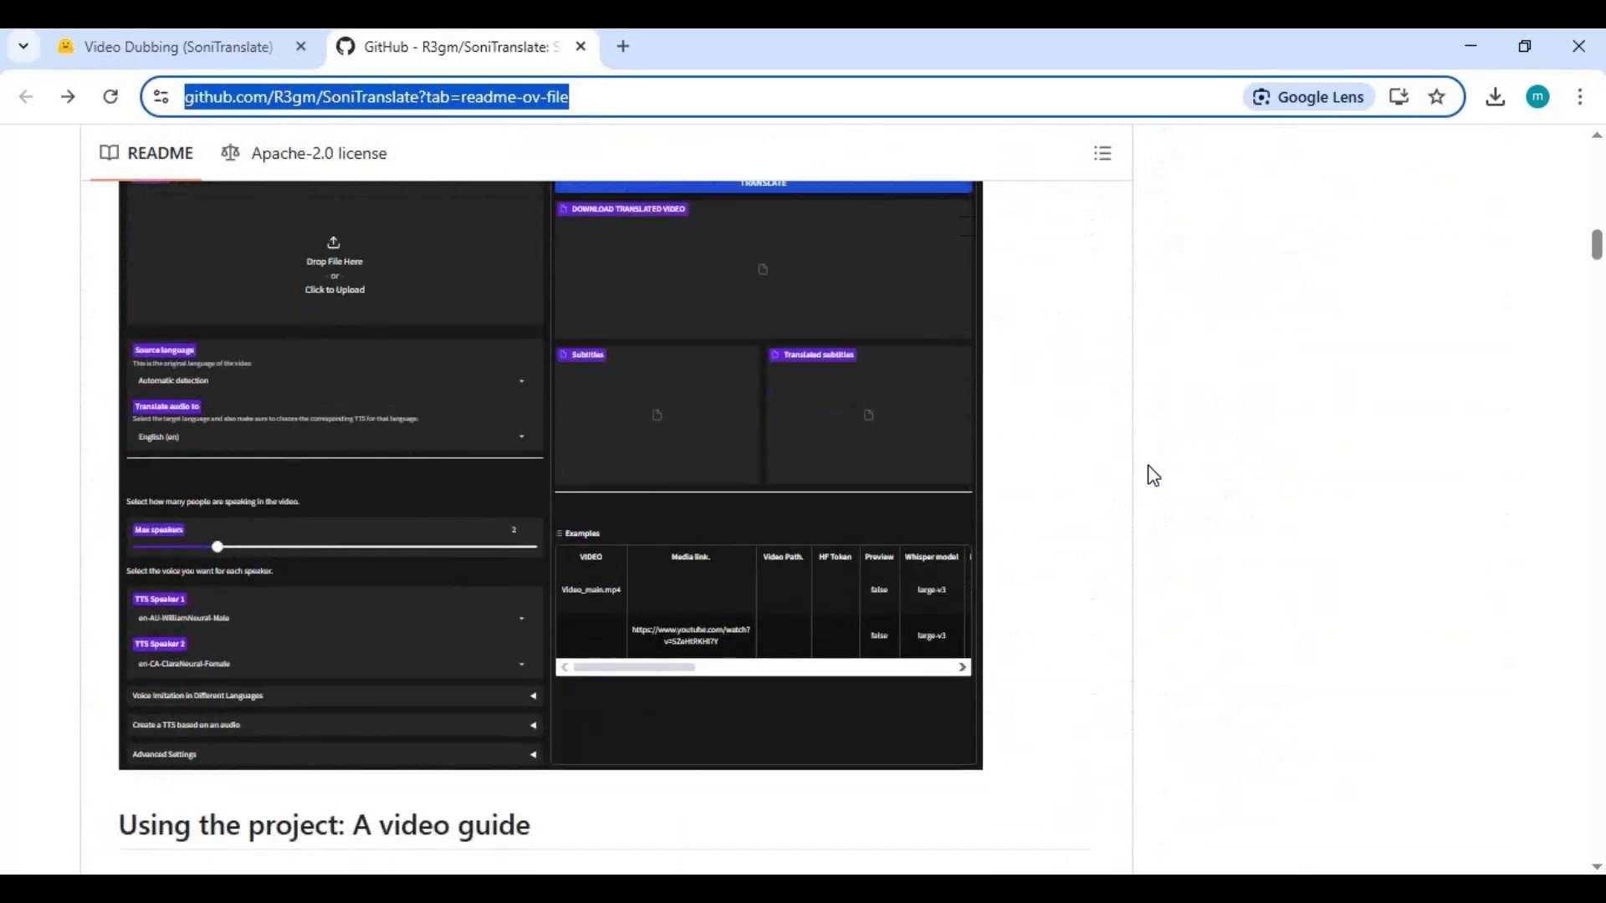
scroll(1153, 475, "down", 15)
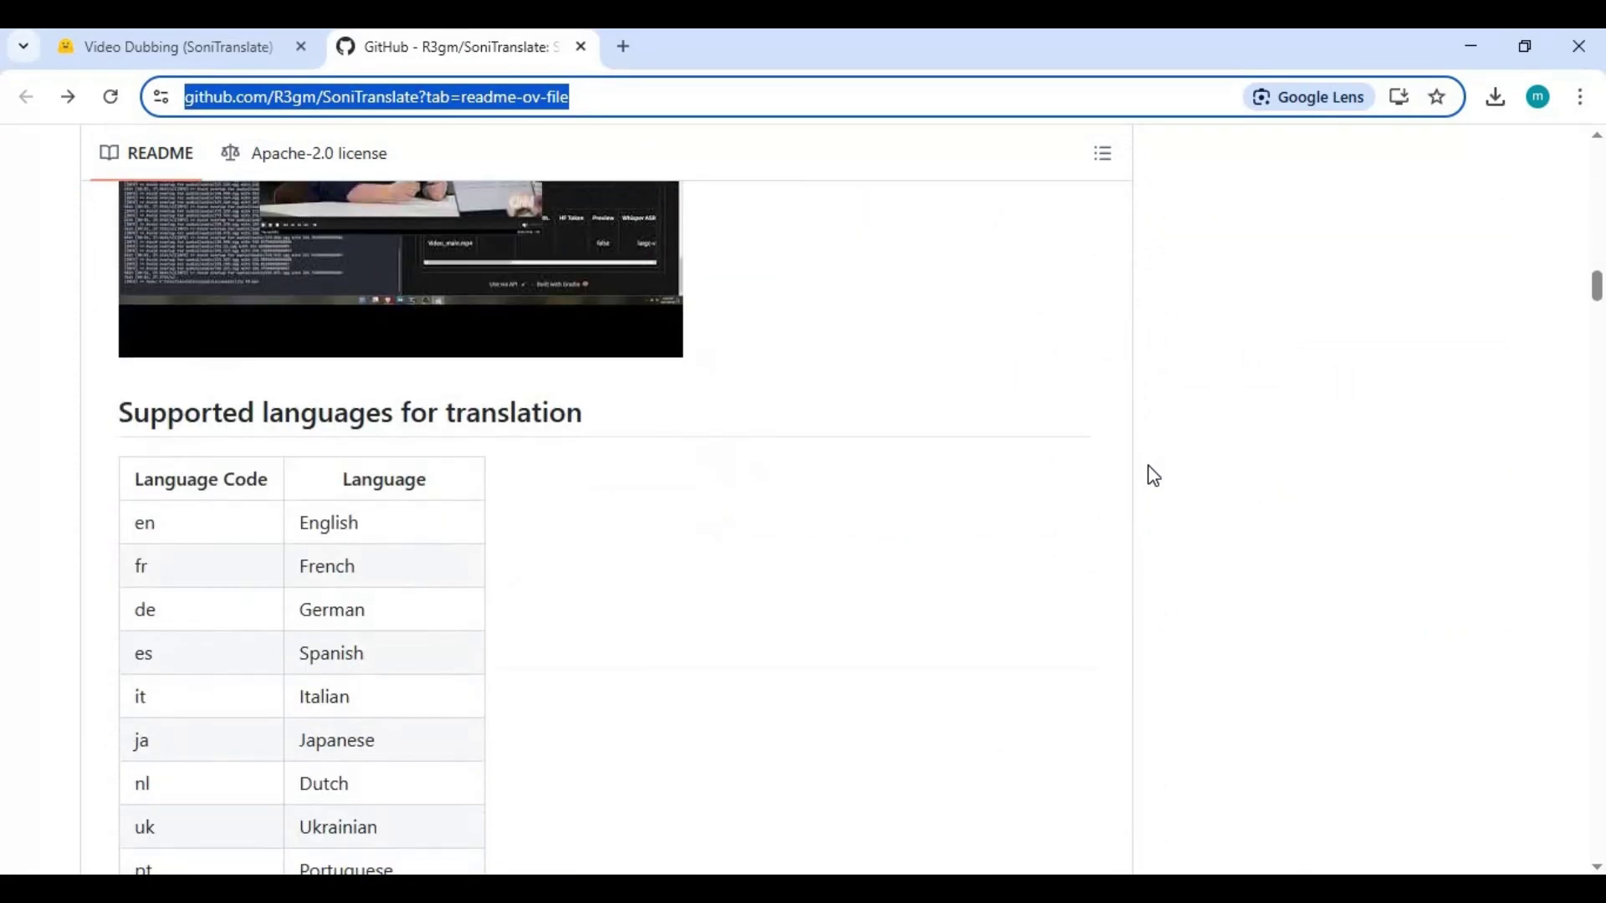
scroll(1152, 475, "down", 15)
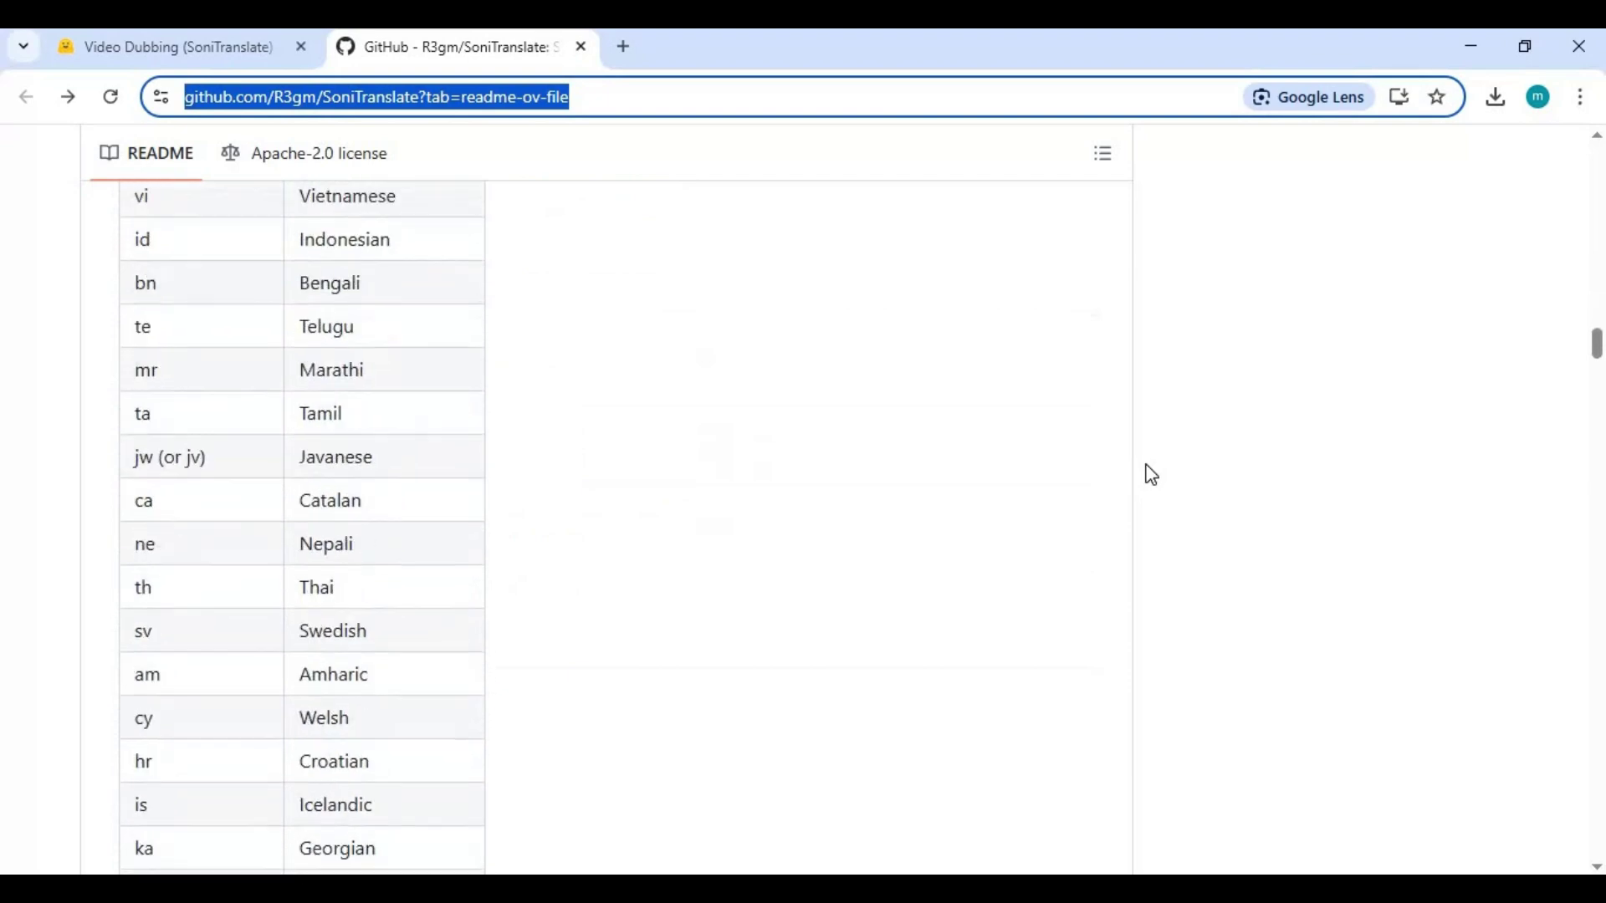
scroll(1150, 472, "down", 10)
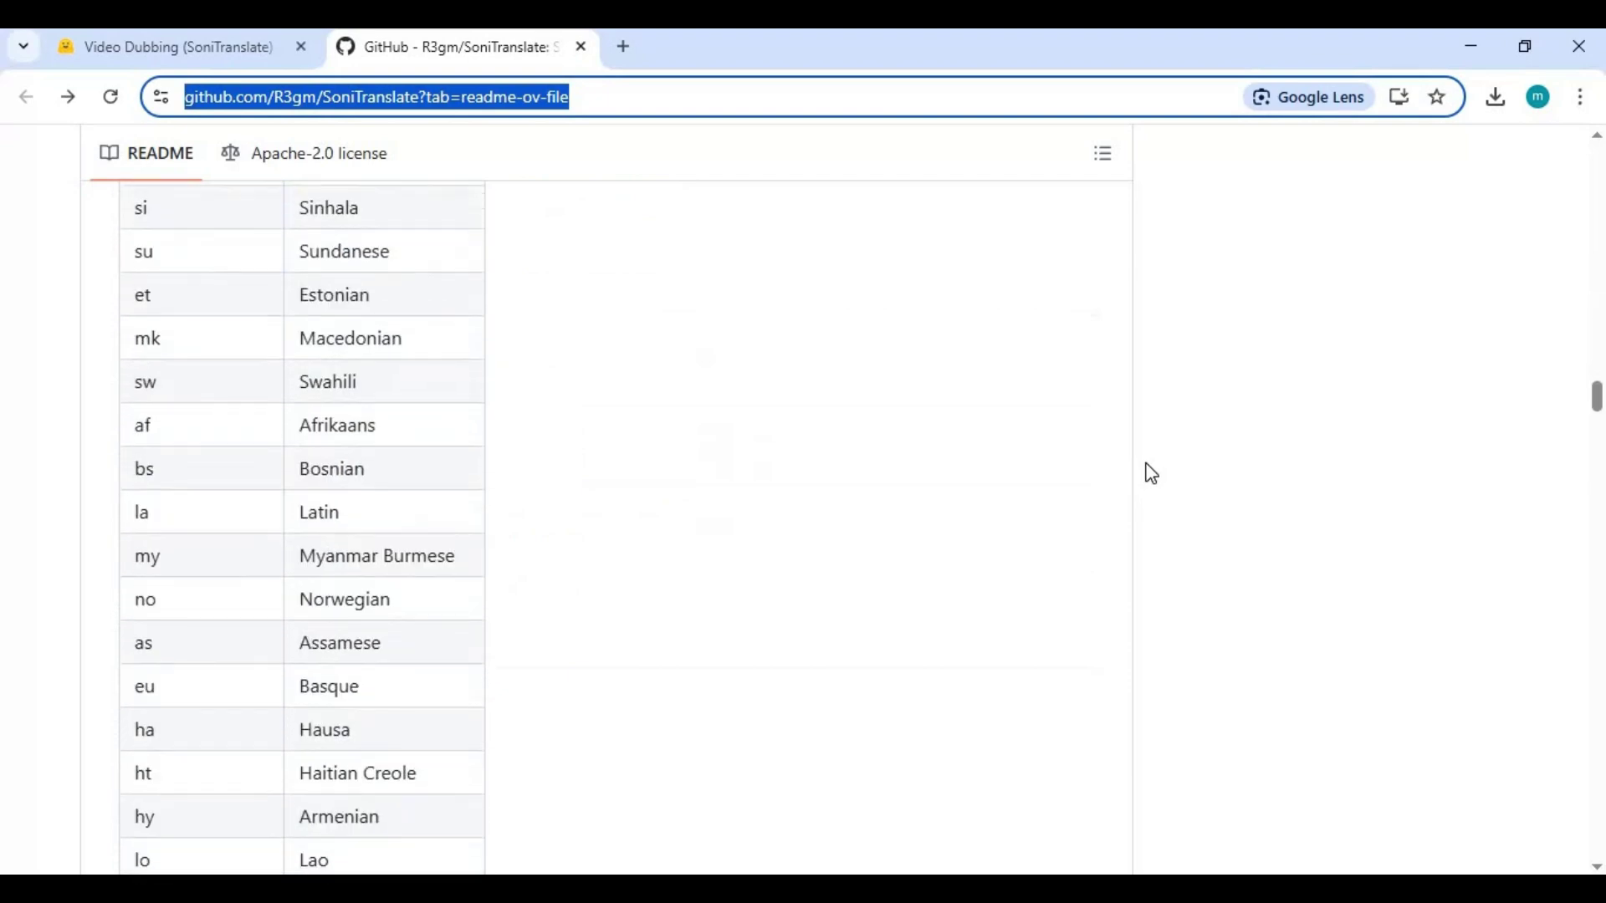
left_click_drag(1599, 489, 1591, 167)
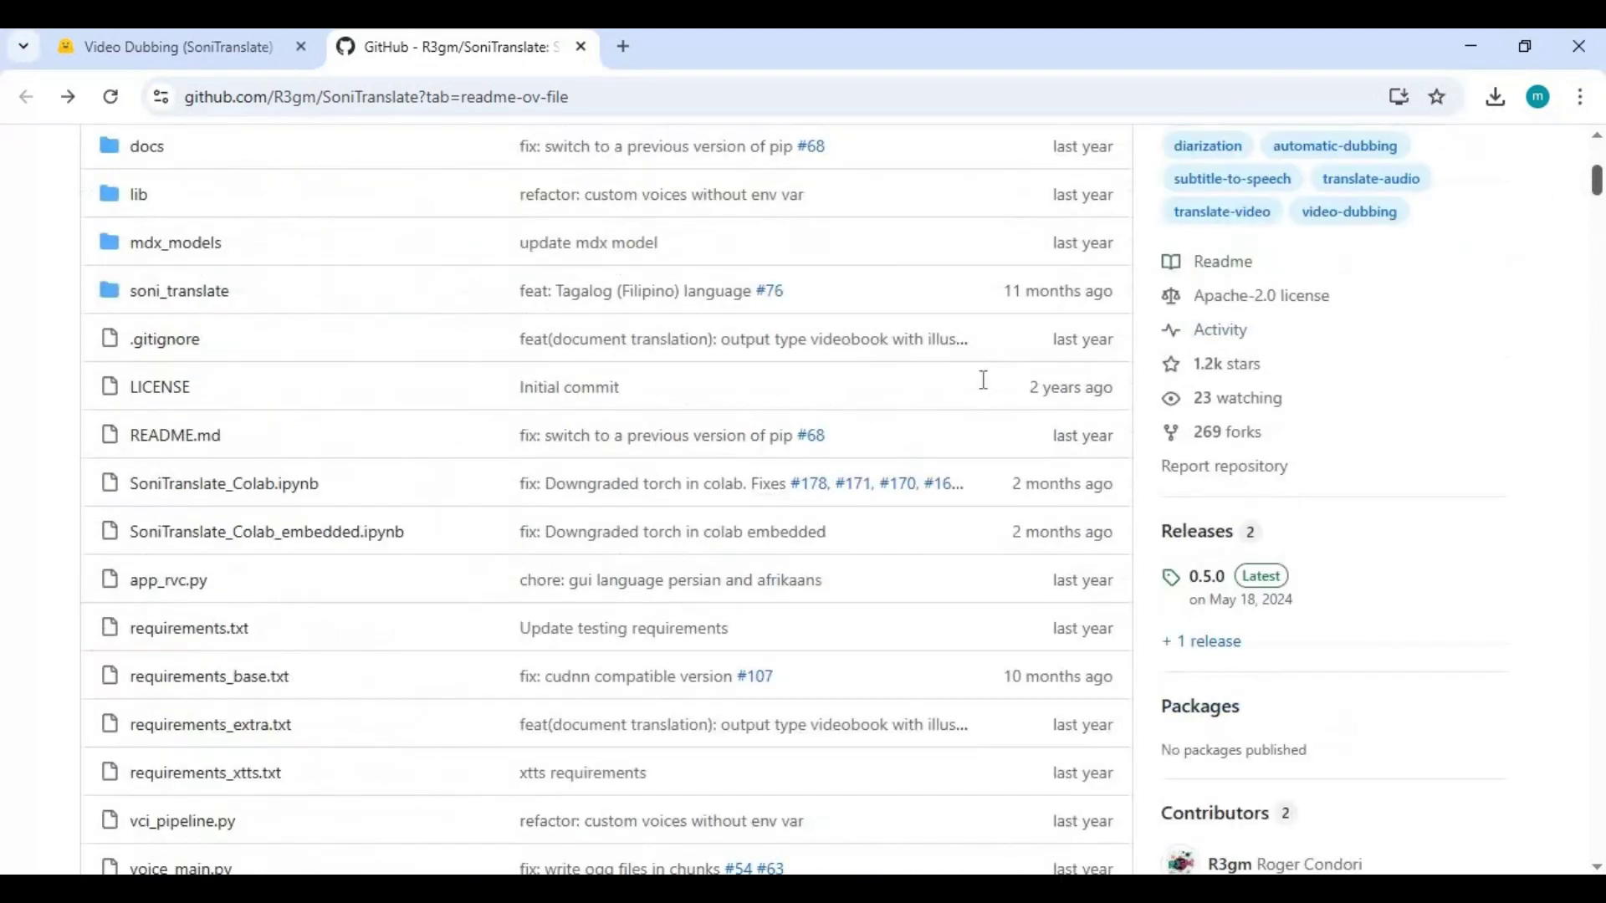
- Return to the README link table and open the Hugging Face Spaces demo
scroll(577, 619, "up", 5)
scroll(583, 623, "down", 5)
scroll(583, 624, "down", 10)
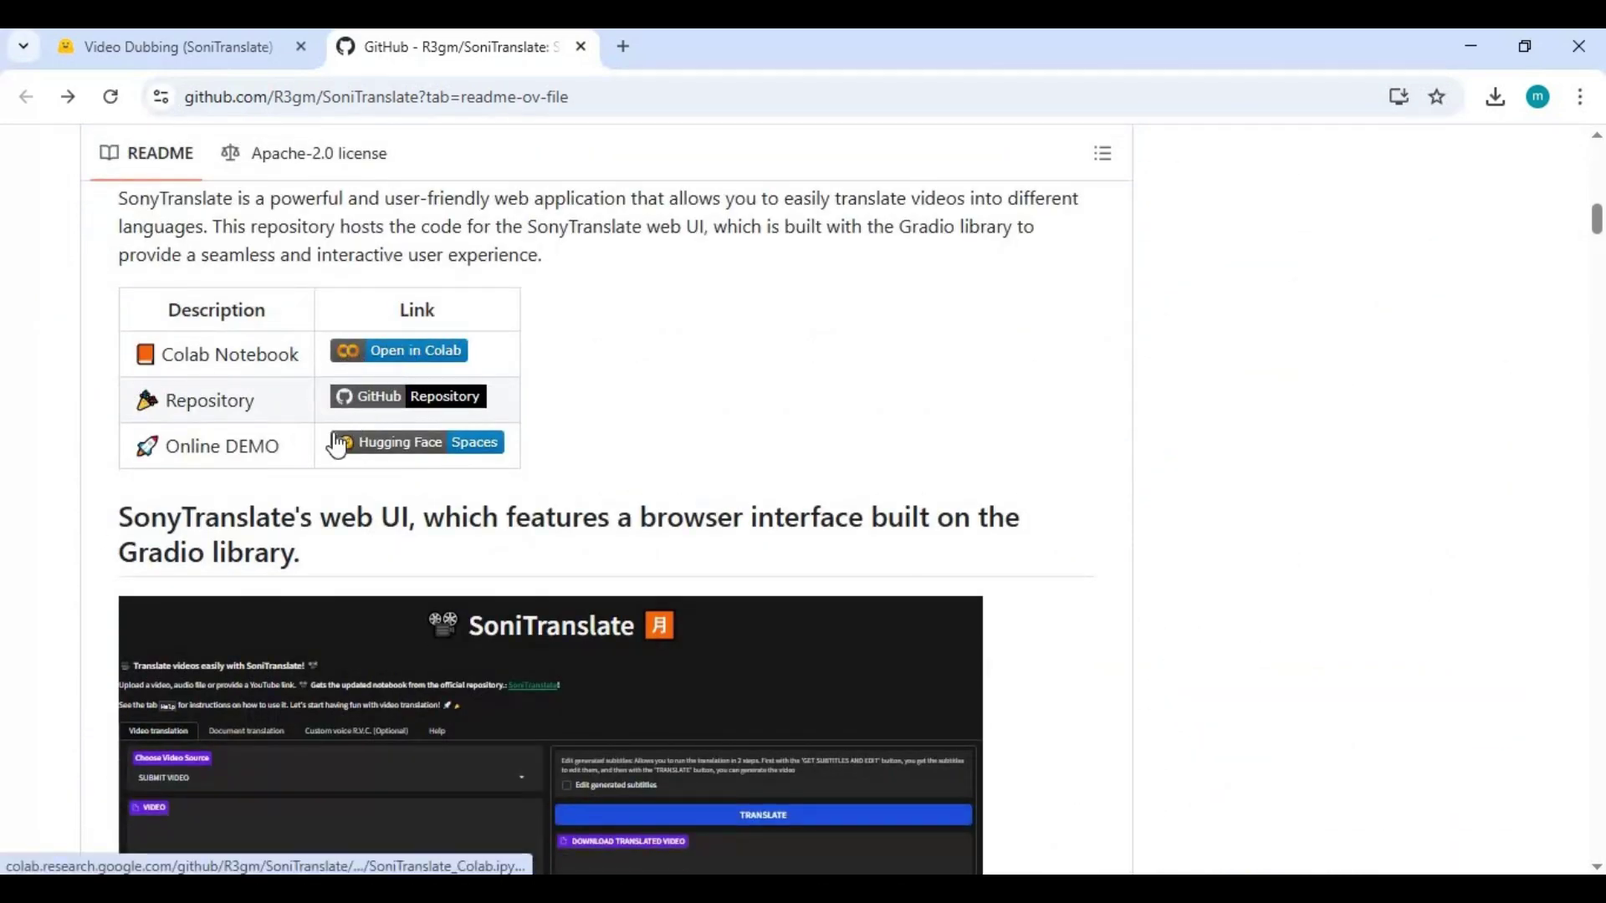
left_click(409, 456)
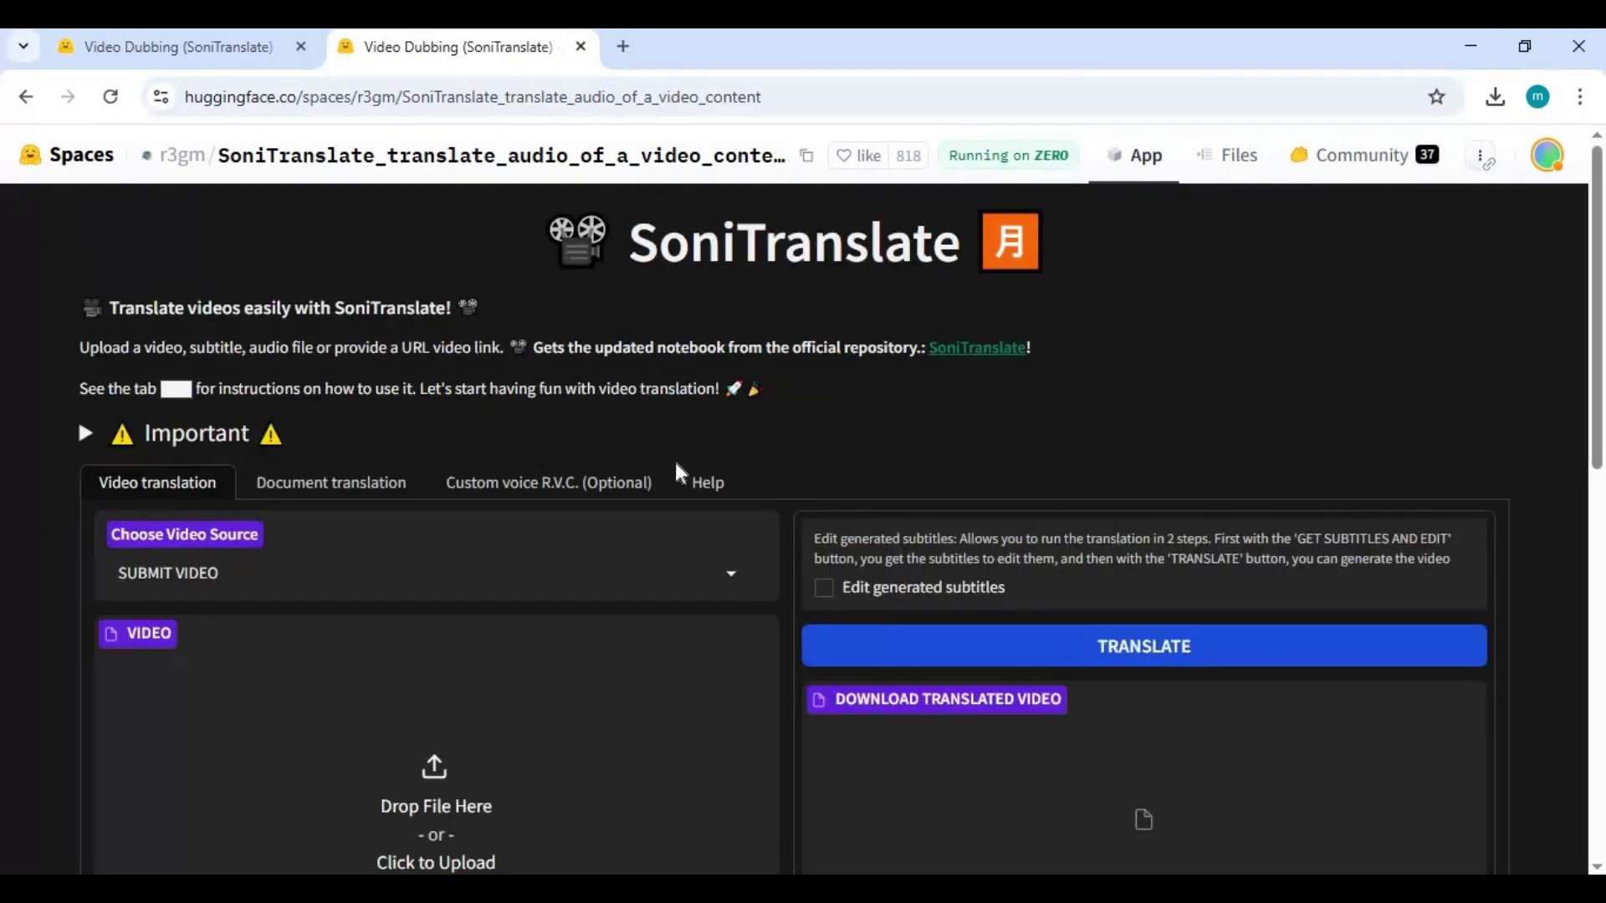
- Review the demo's Video translation settings, then go back to the GitHub README
scroll(676, 465, "down", 12)
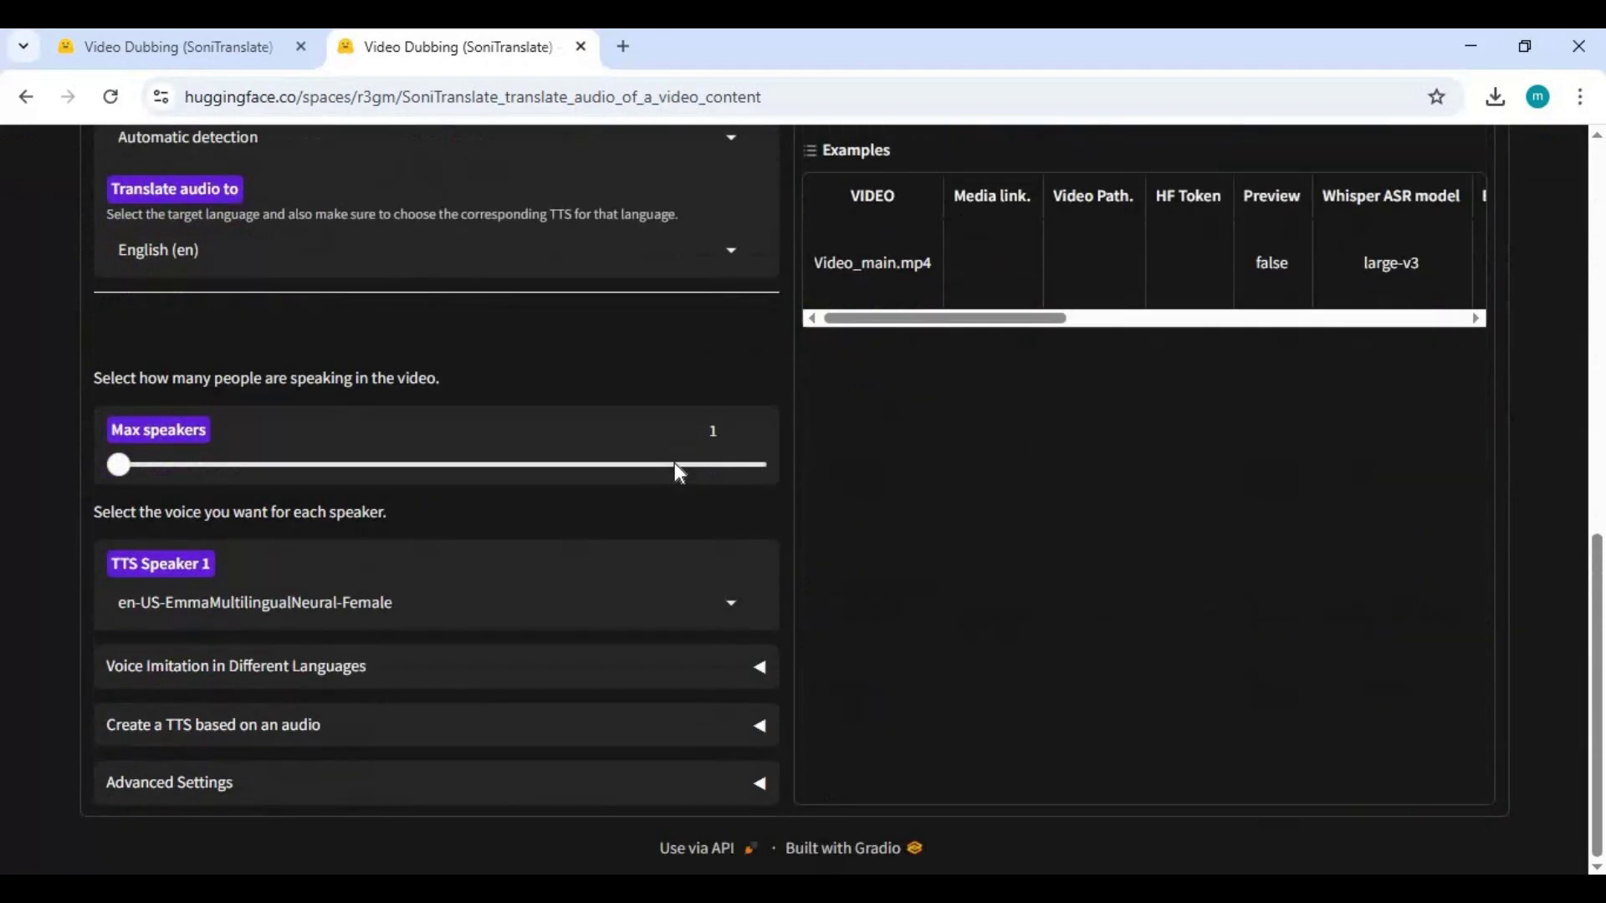
scroll(678, 471, "up", 12)
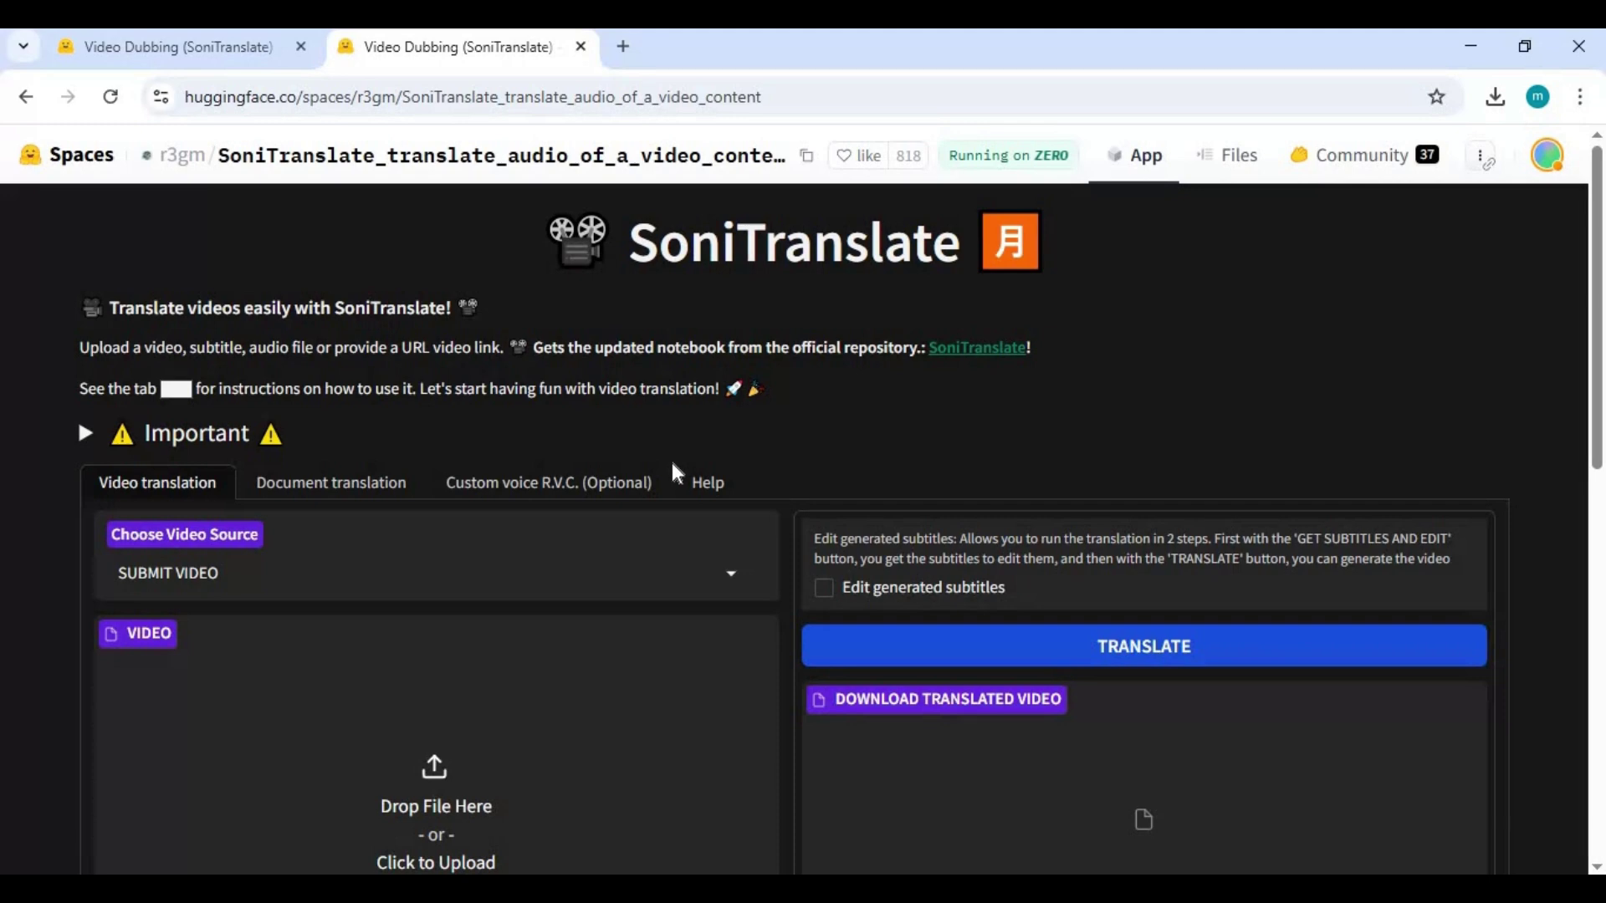
scroll(673, 464, "down", 8)
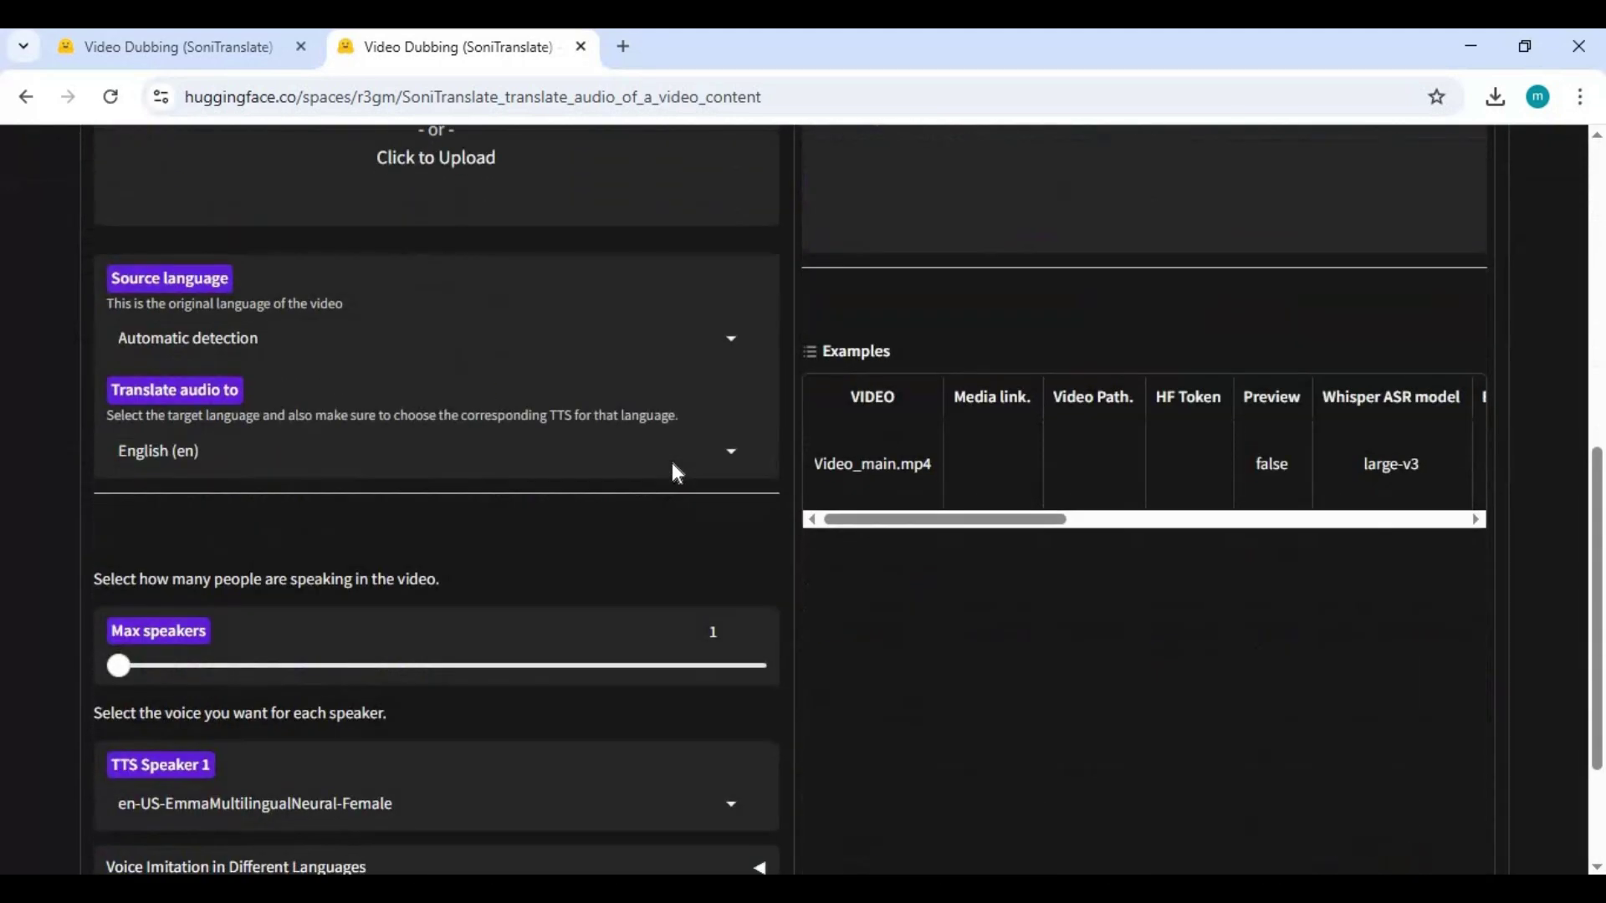
scroll(673, 469, "down", 3)
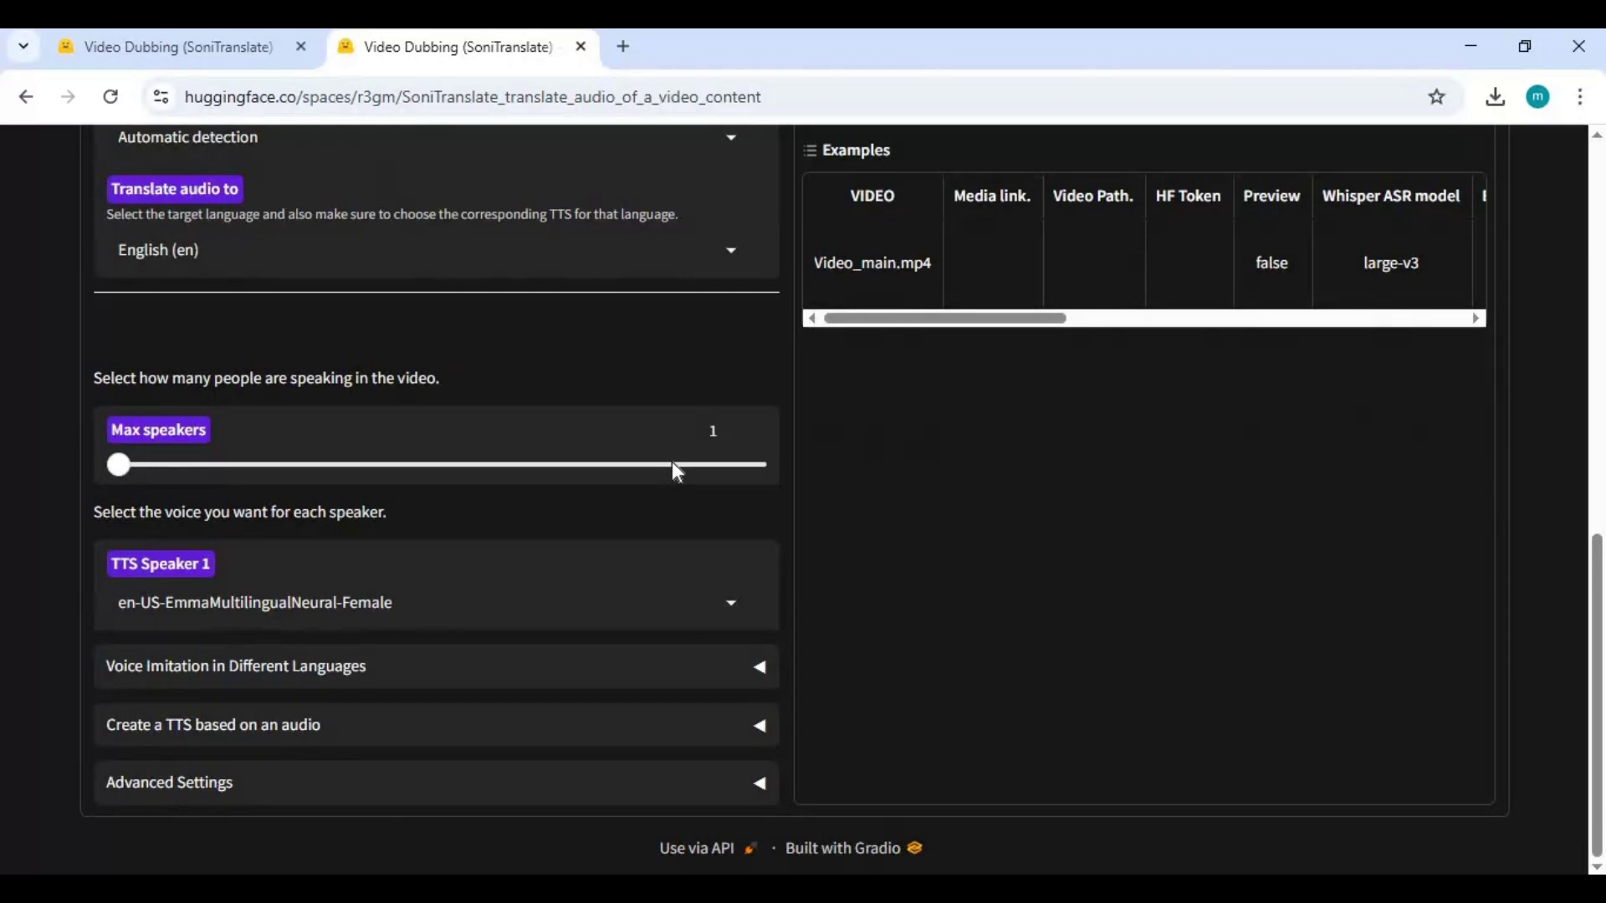
scroll(673, 469, "up", 10)
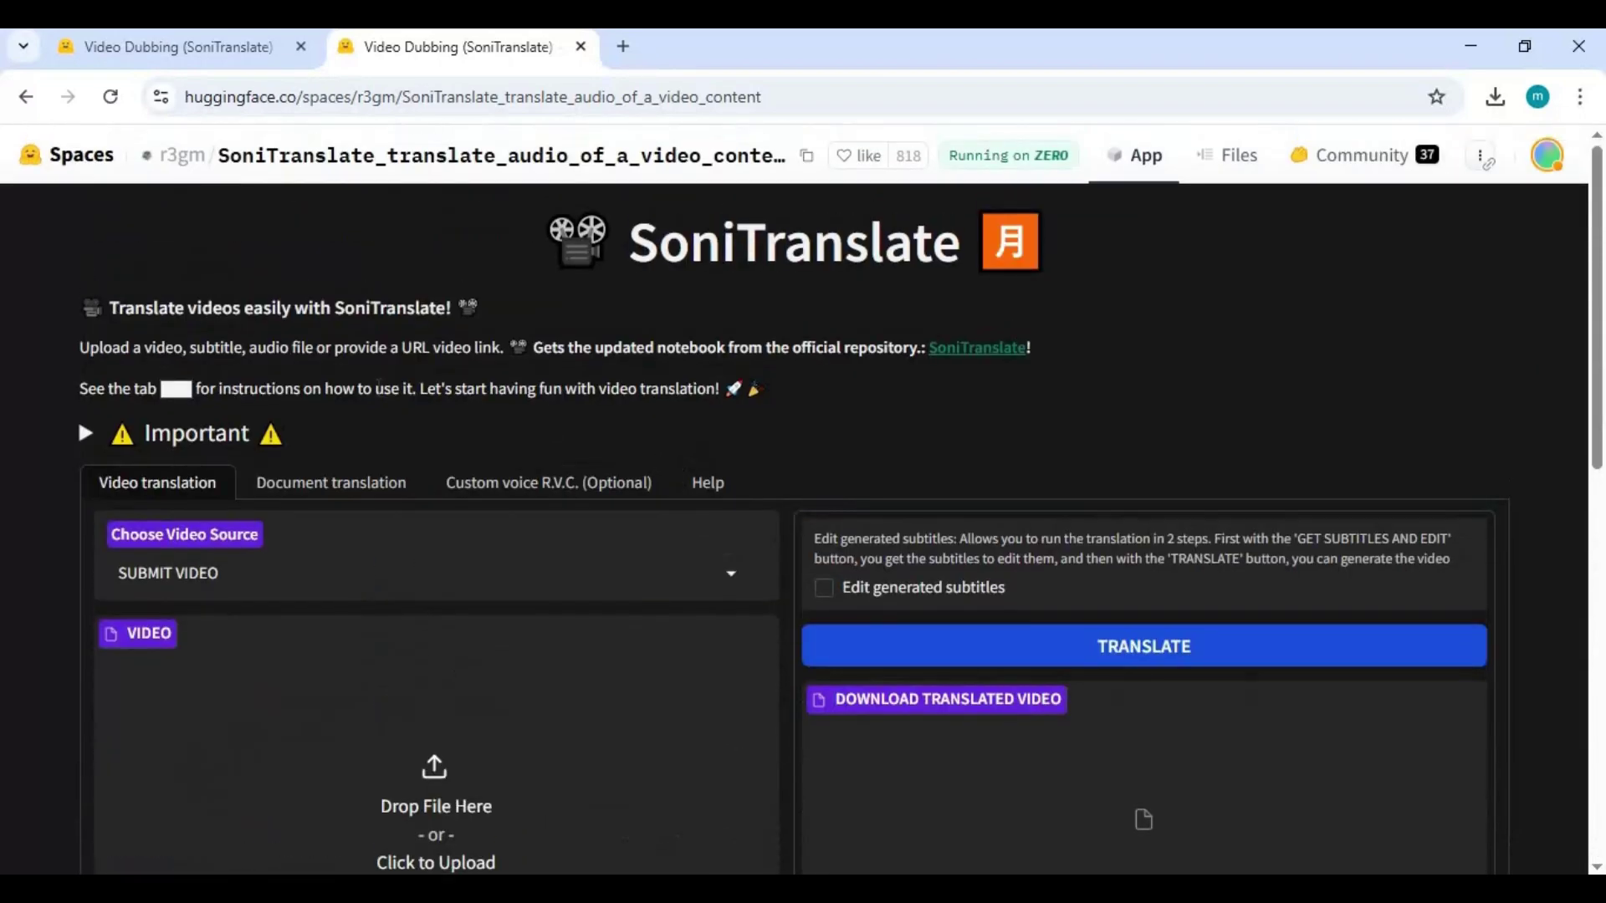
left_click(30, 100)
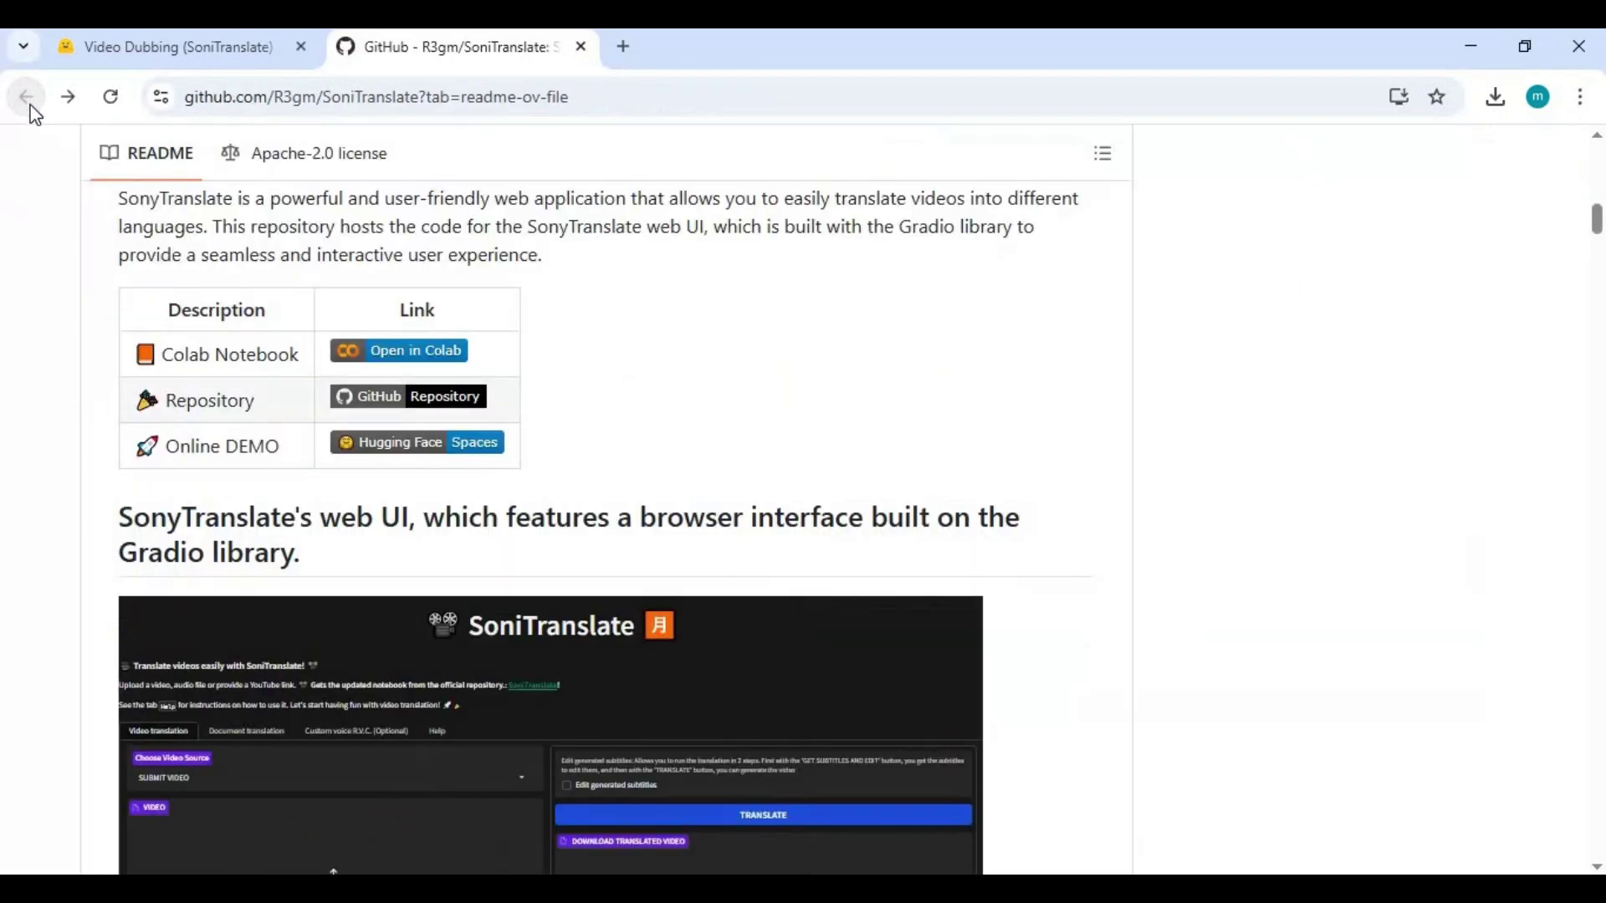
left_click(422, 354)
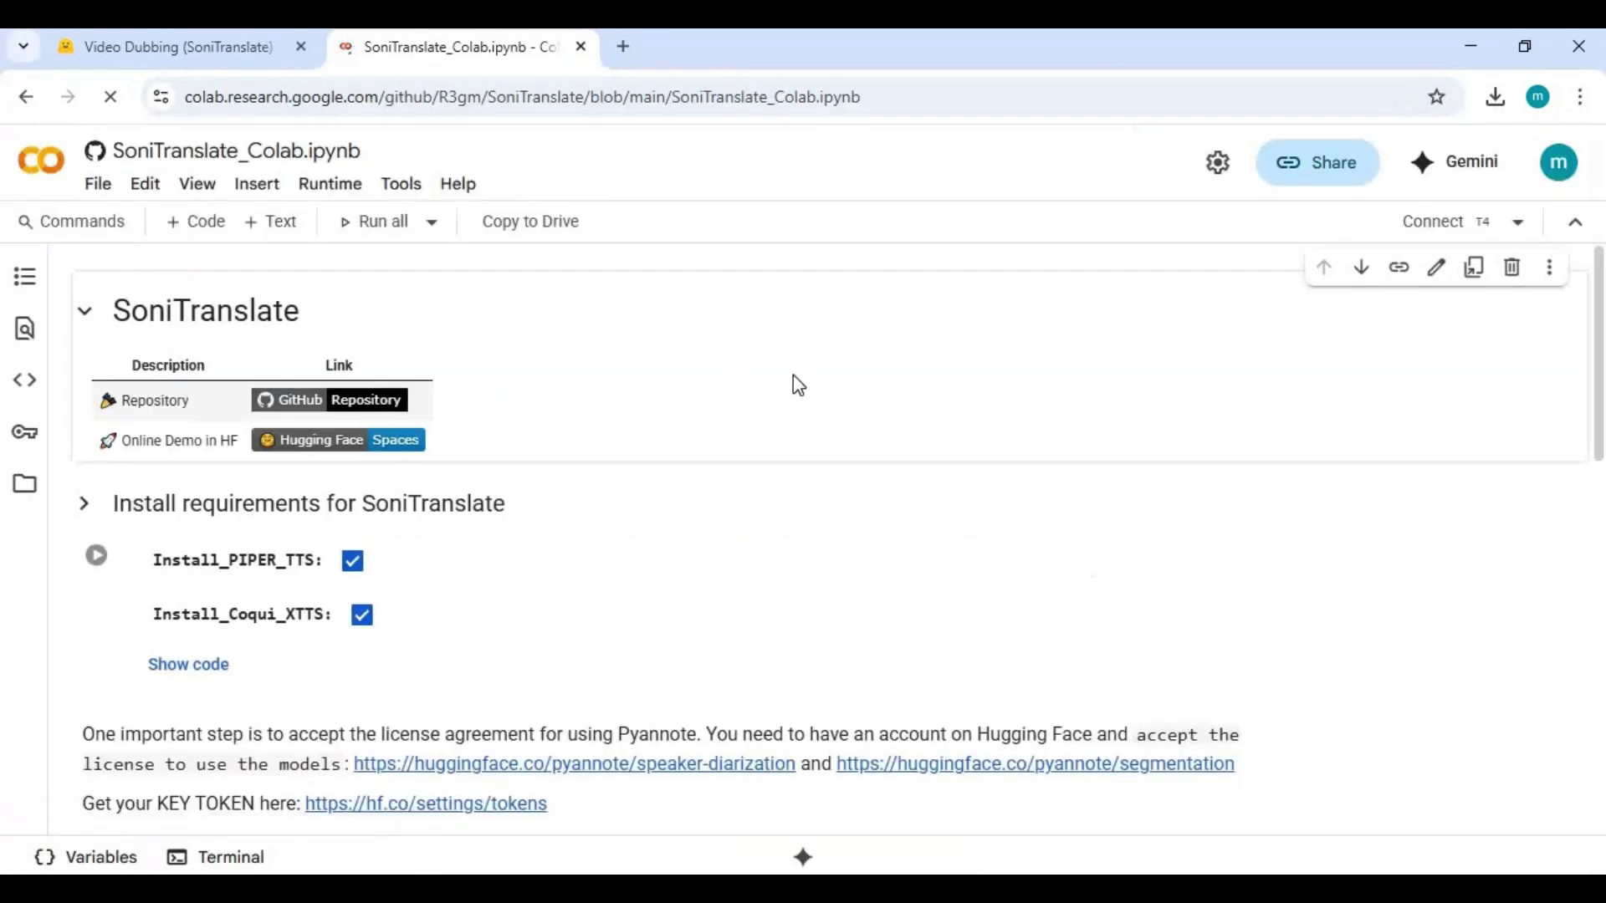
scroll(794, 380, "down", 7)
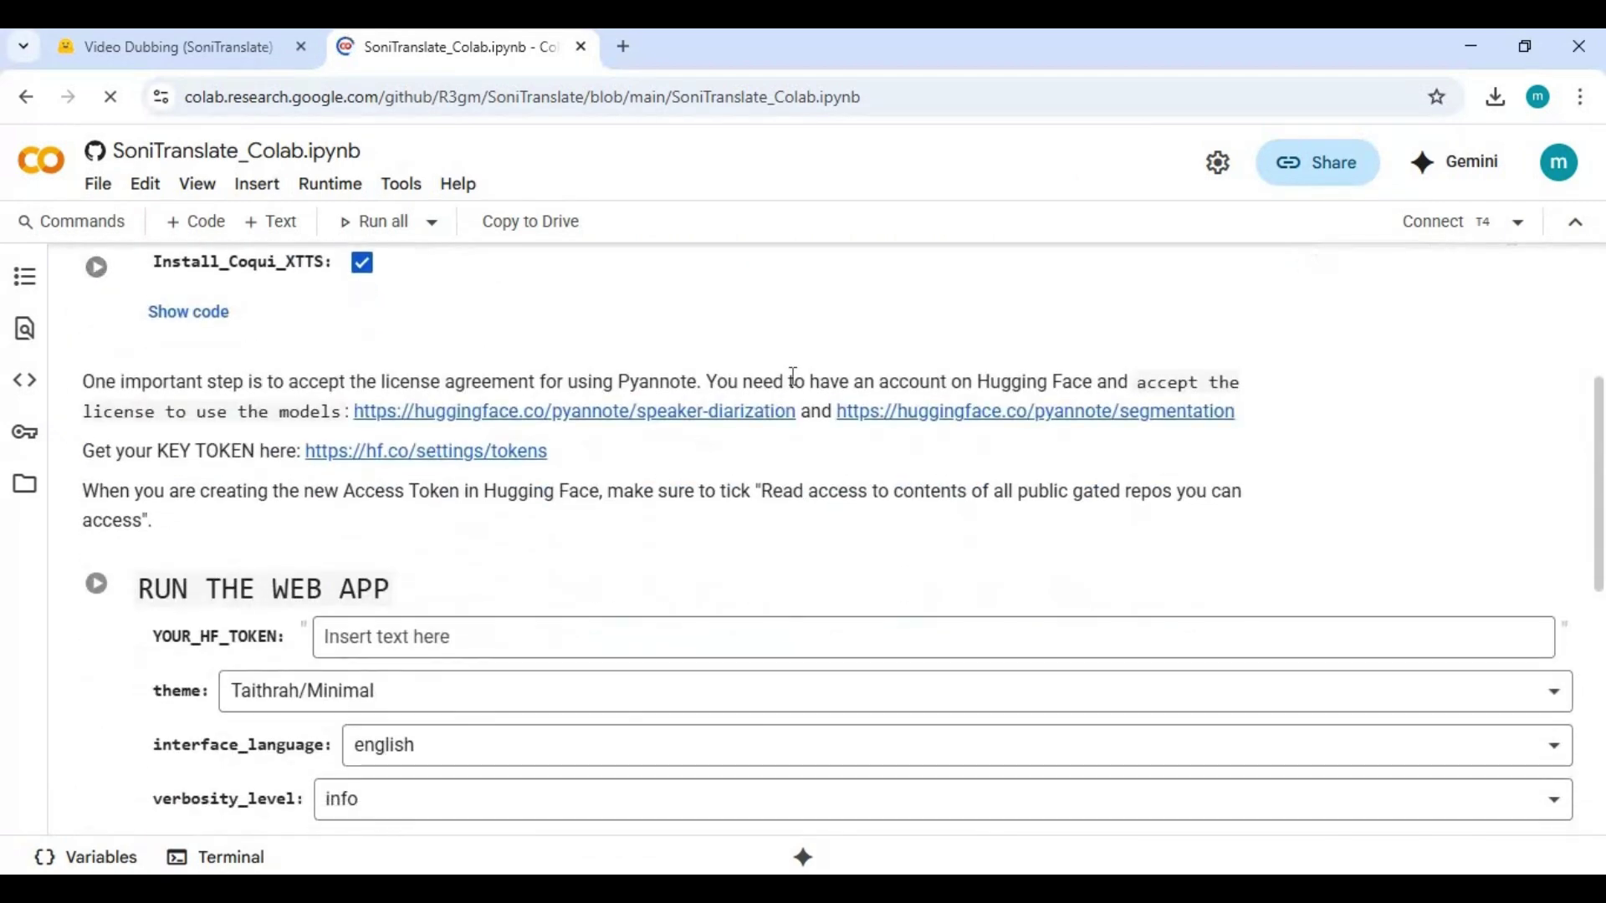
scroll(791, 377, "down", 5)
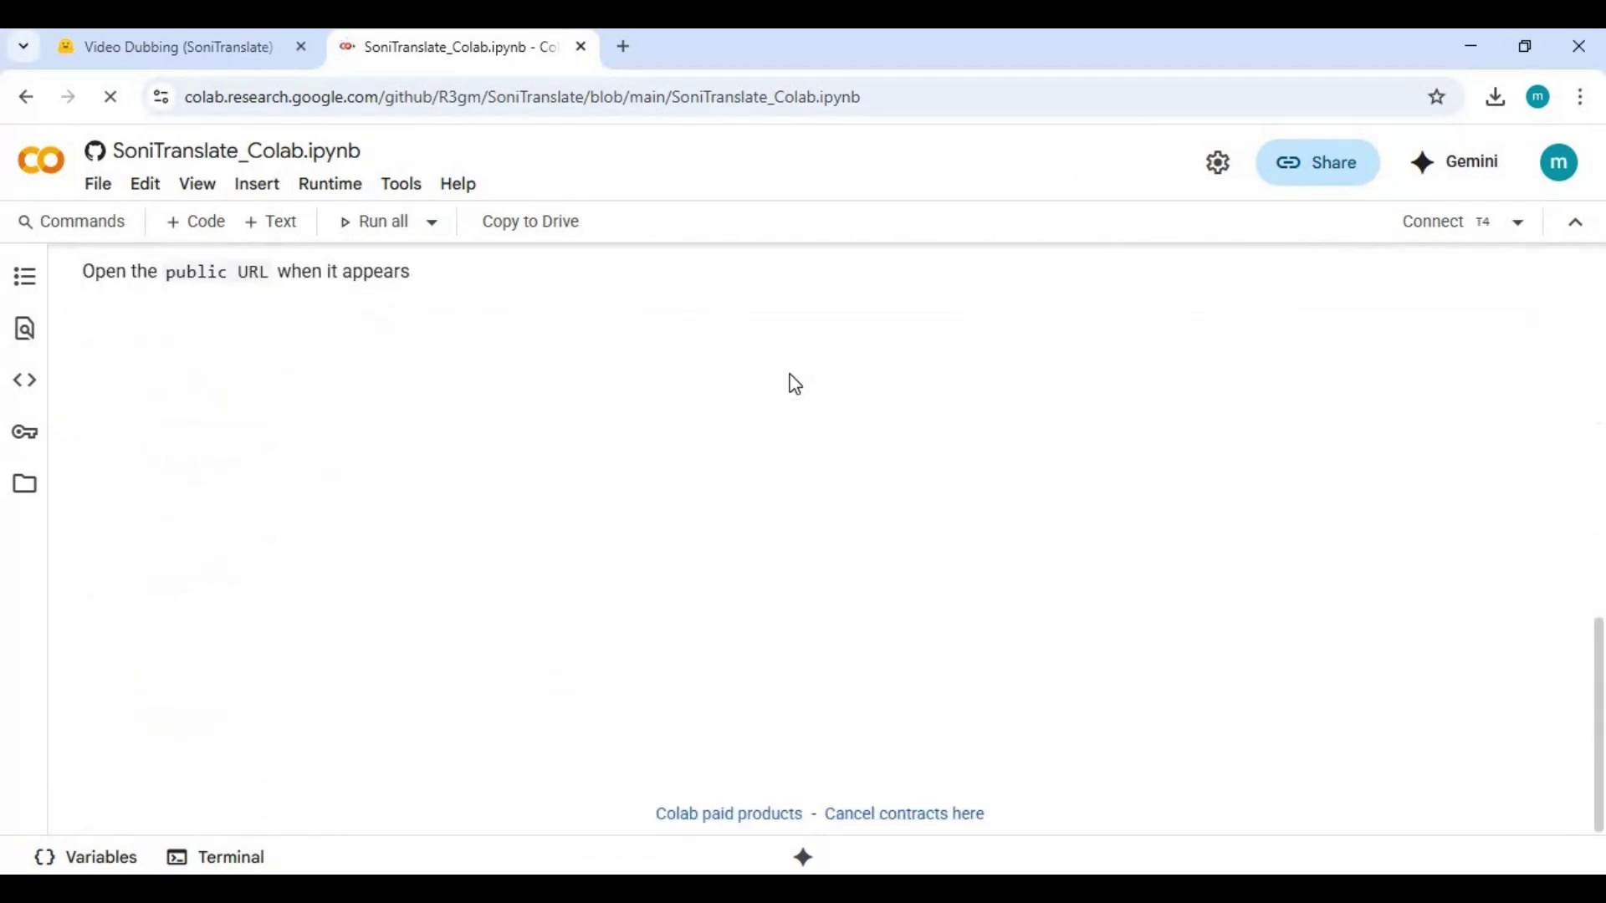
scroll(793, 383, "up", 12)
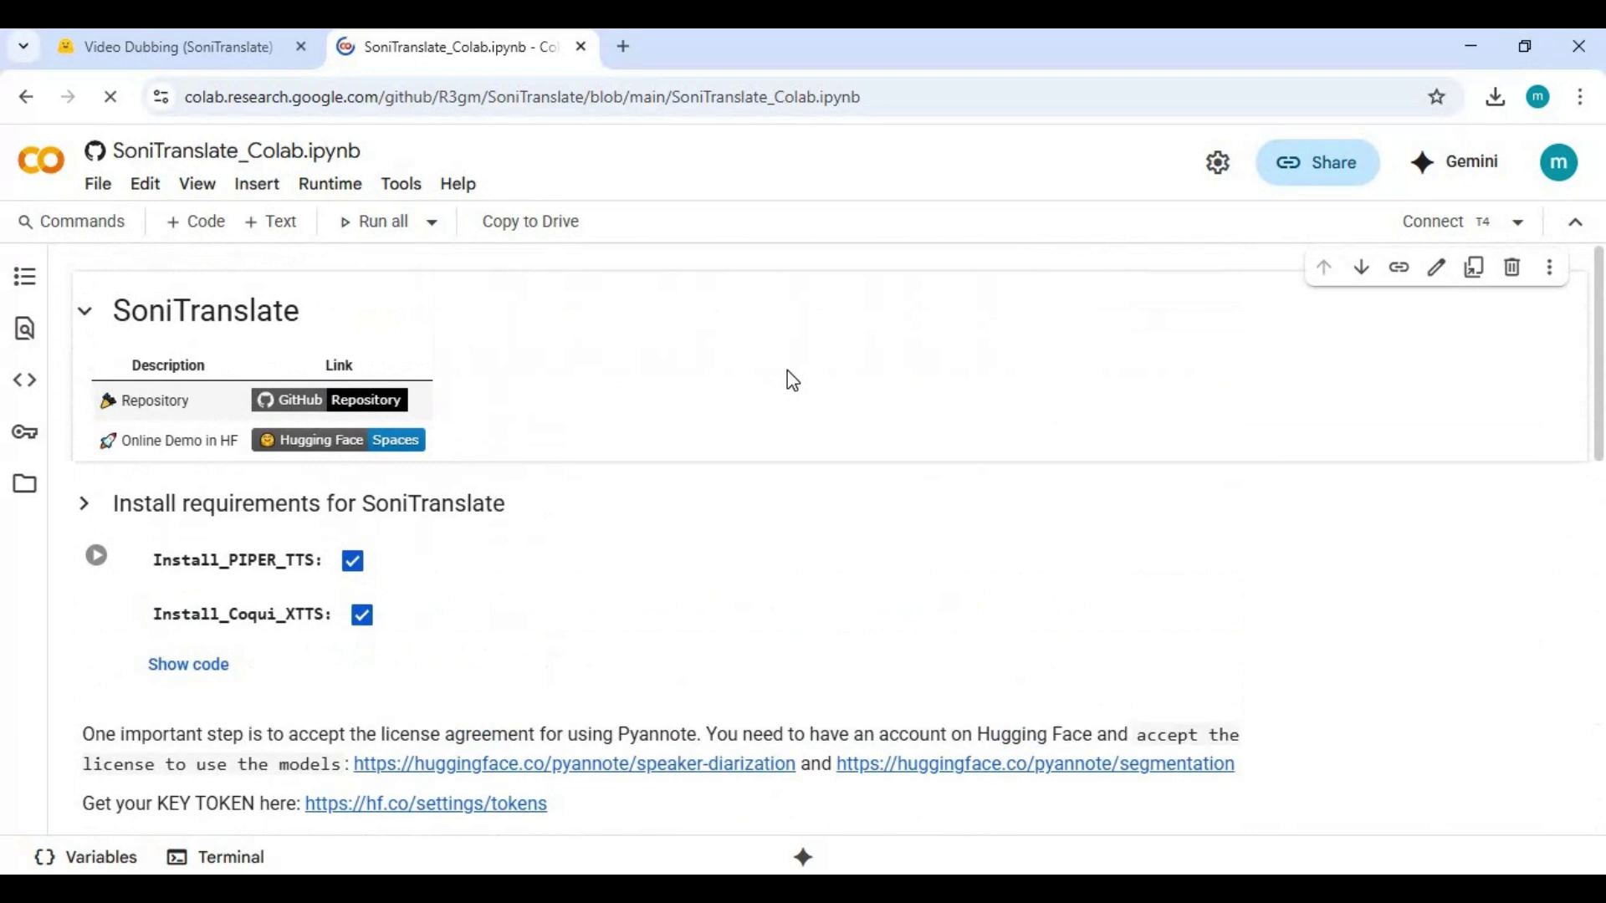
left_click(340, 191)
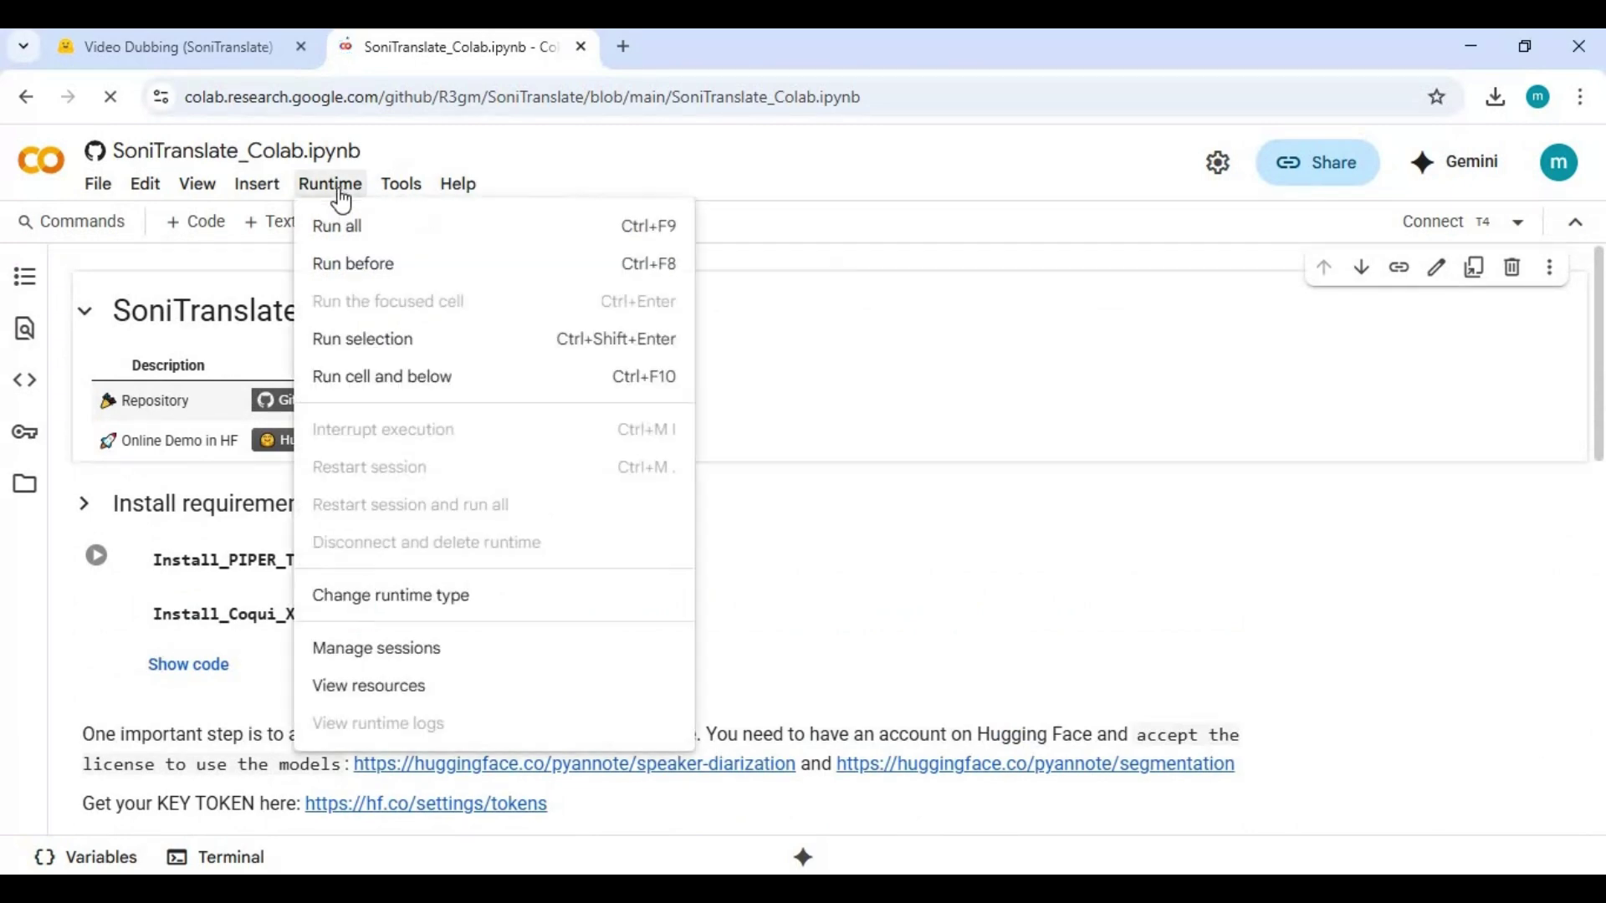
- Save the T4 GPU runtime type and connect the notebook
left_click(450, 597)
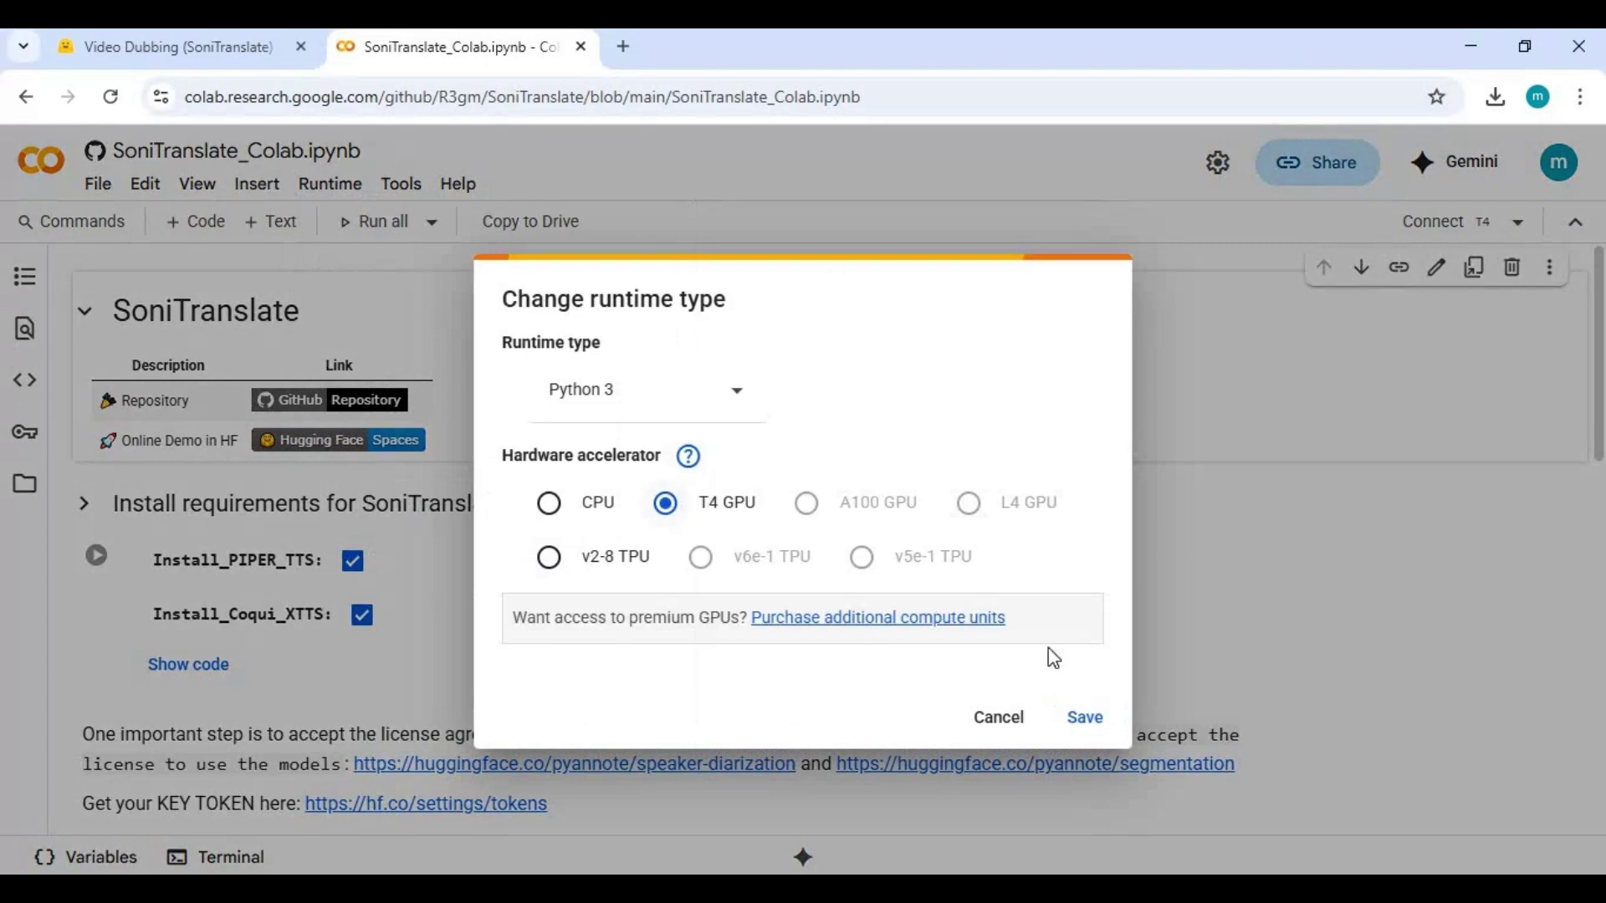
left_click(1086, 719)
left_click(1442, 226)
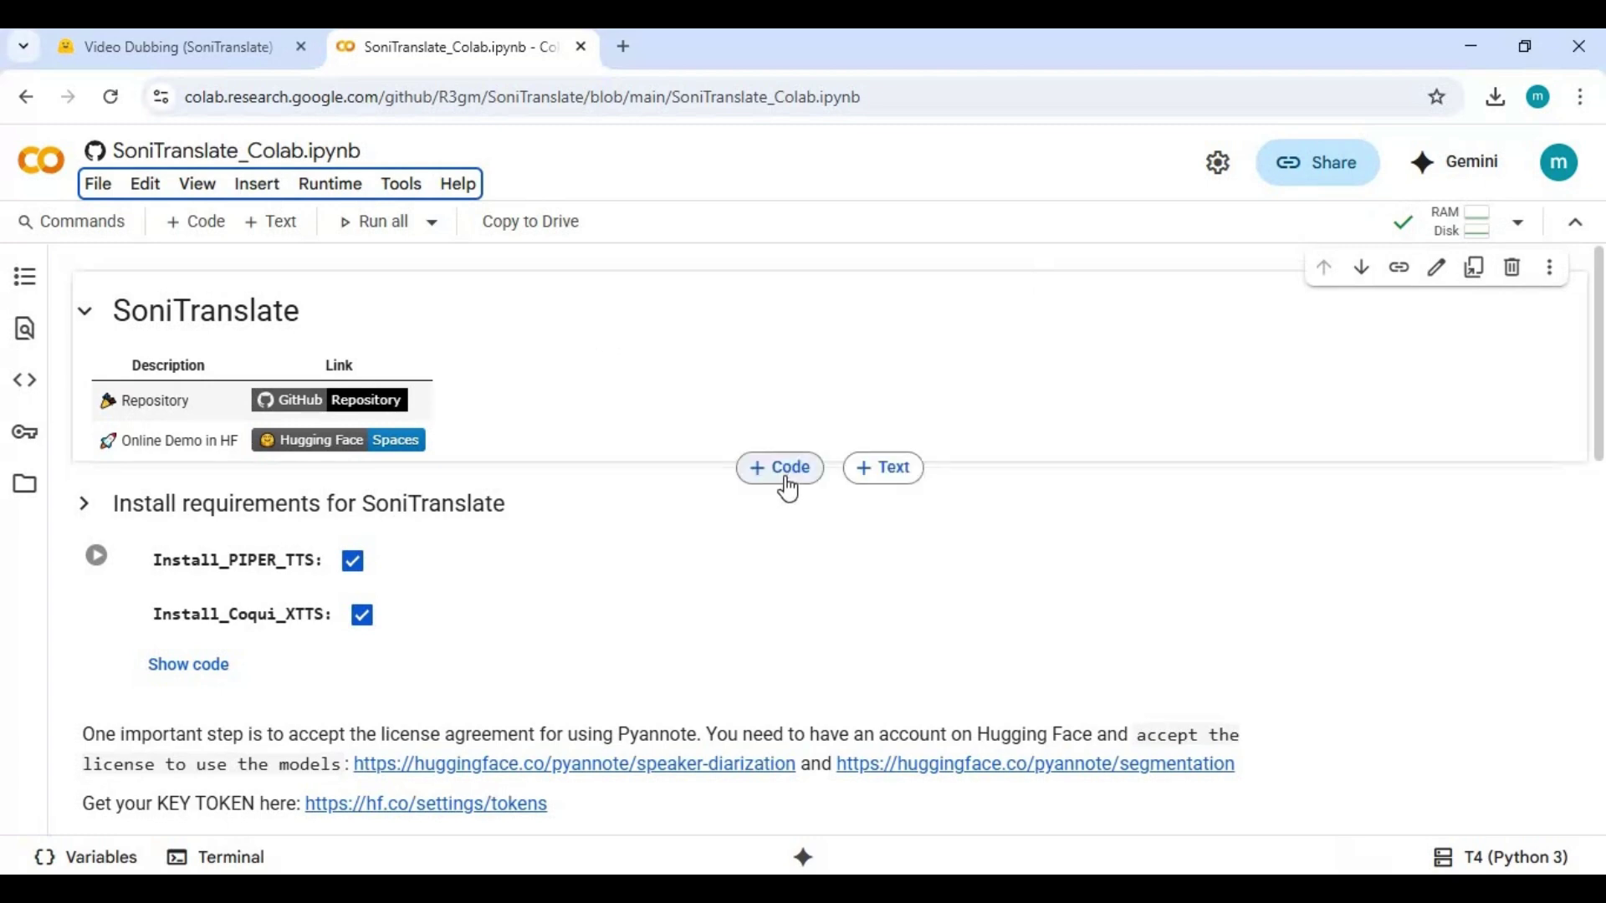
- Run the install requirements cell despite the authorship warning and wait until it finishes
scroll(739, 598, "down", 3)
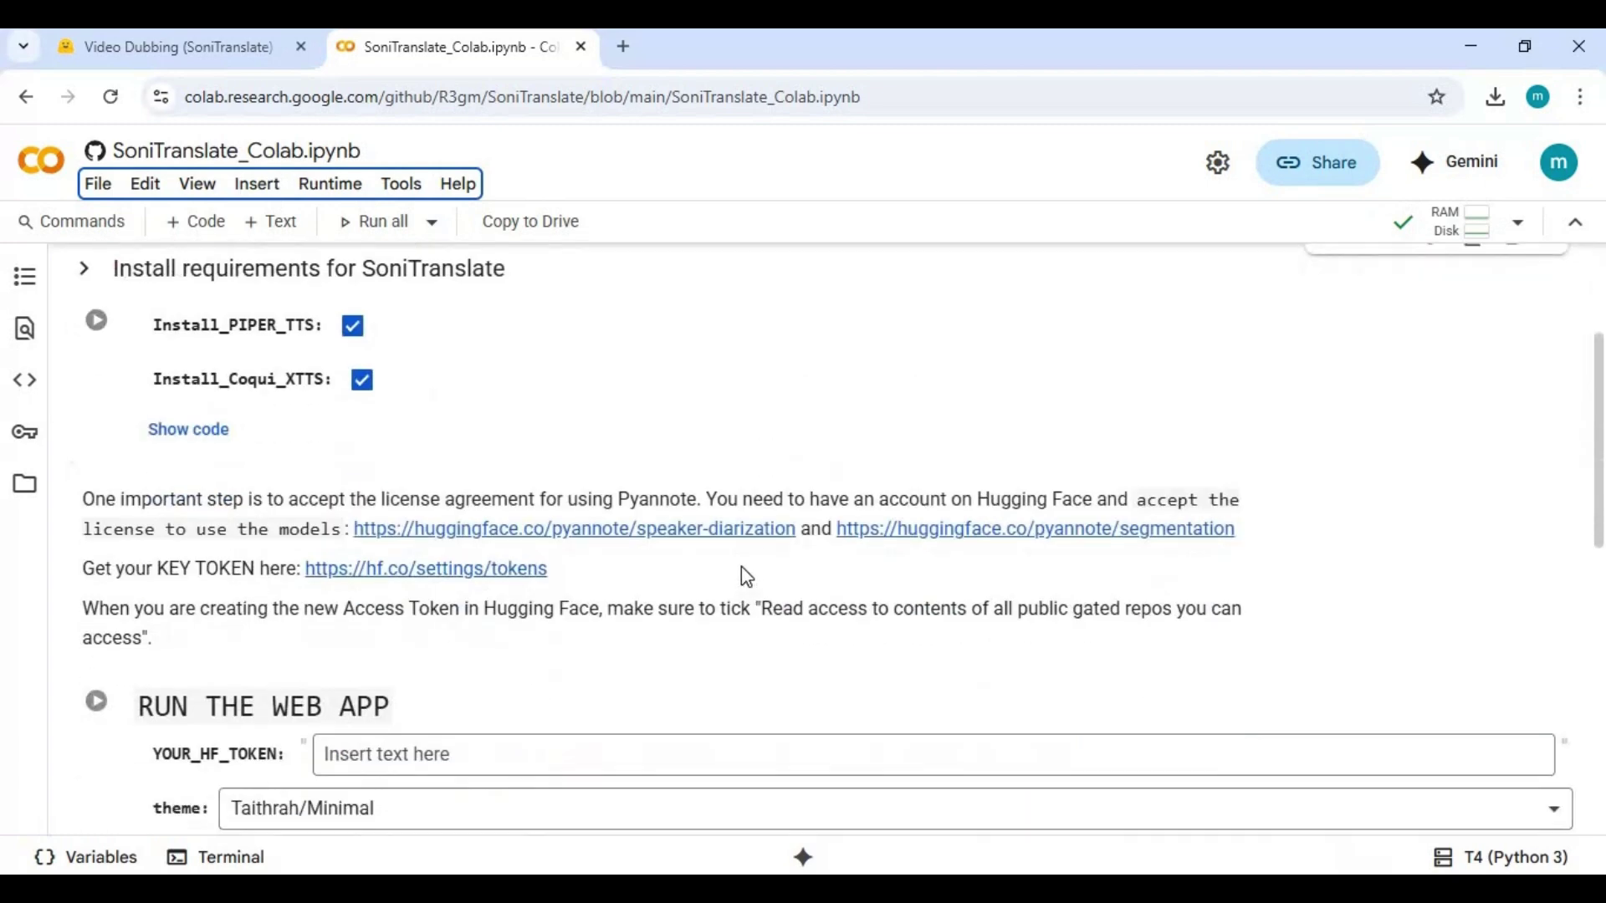
scroll(589, 365, "up", 3)
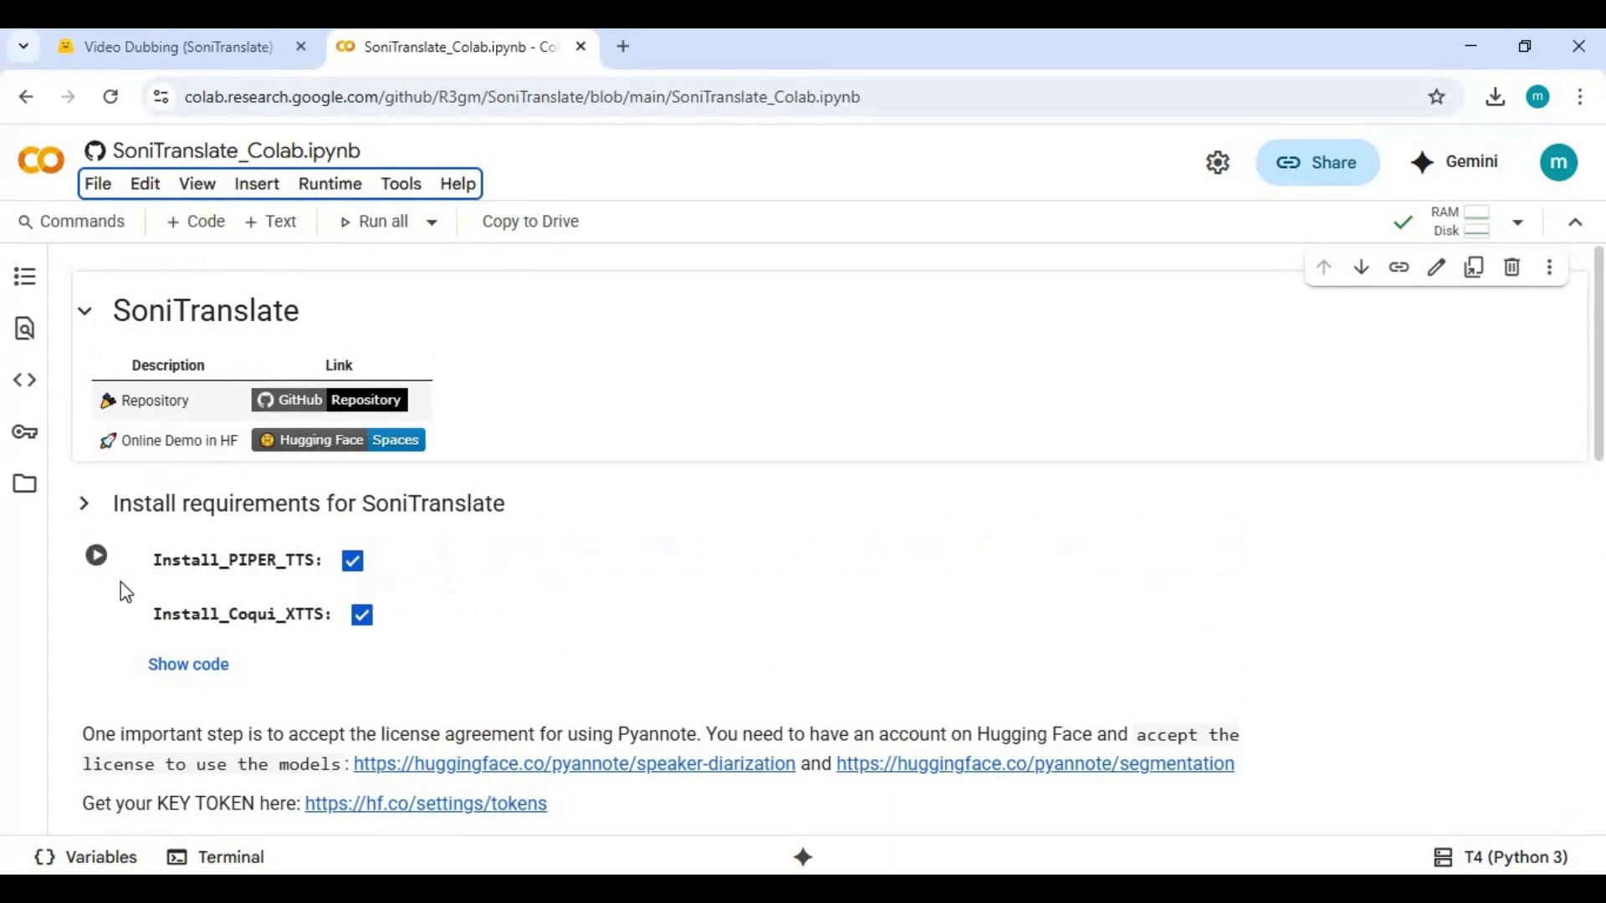
scroll(125, 543, "down", 2)
left_click(97, 441)
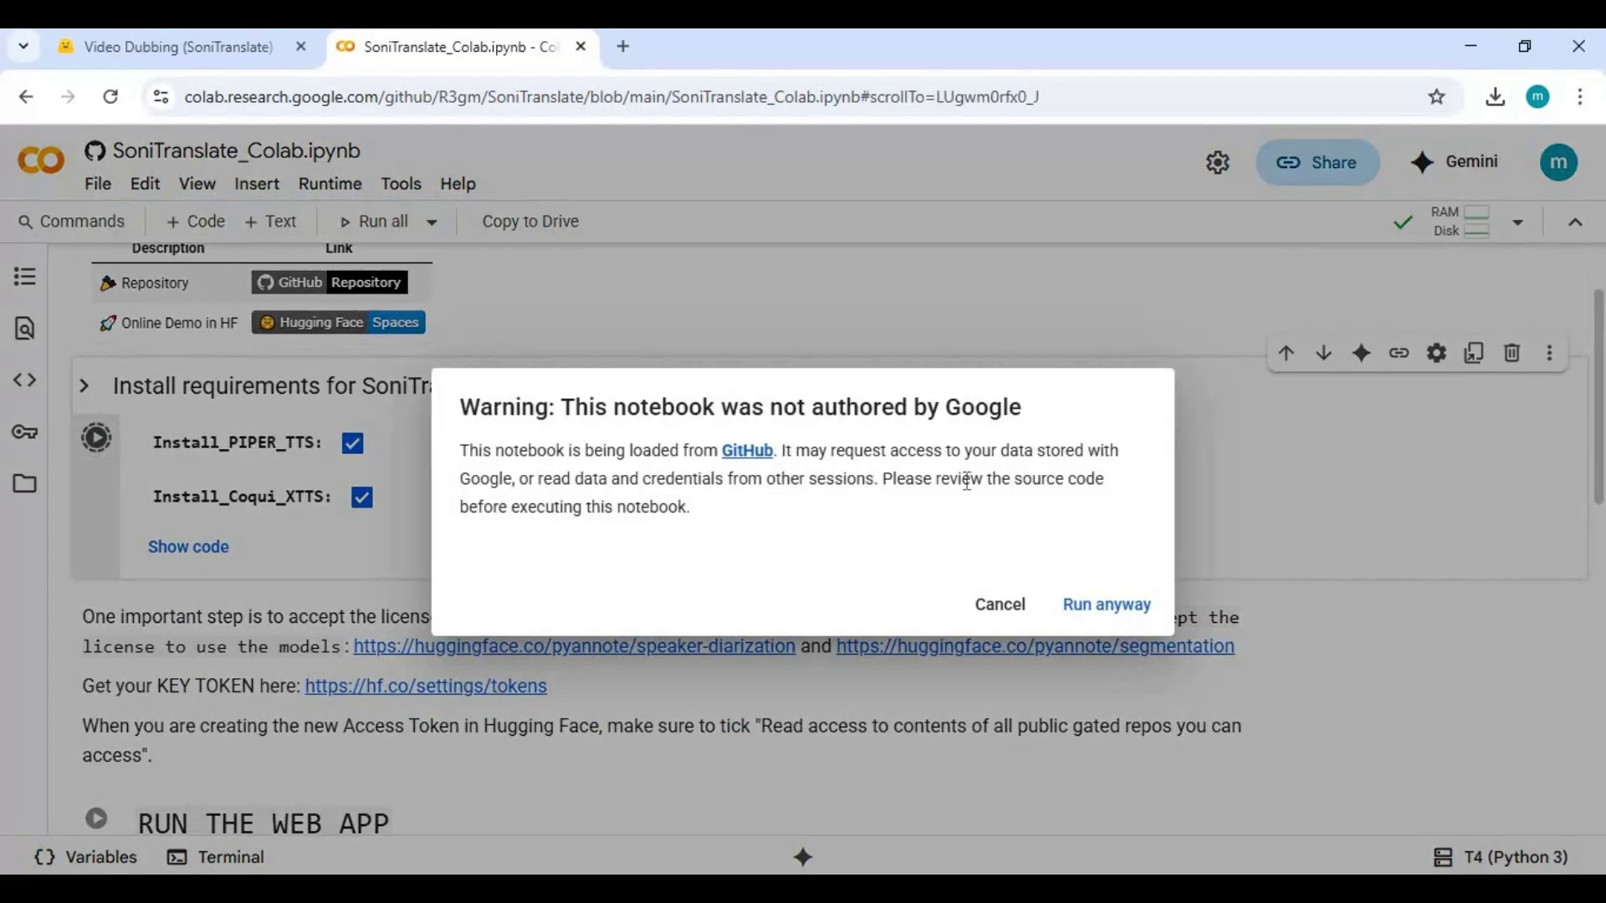
left_click(1112, 604)
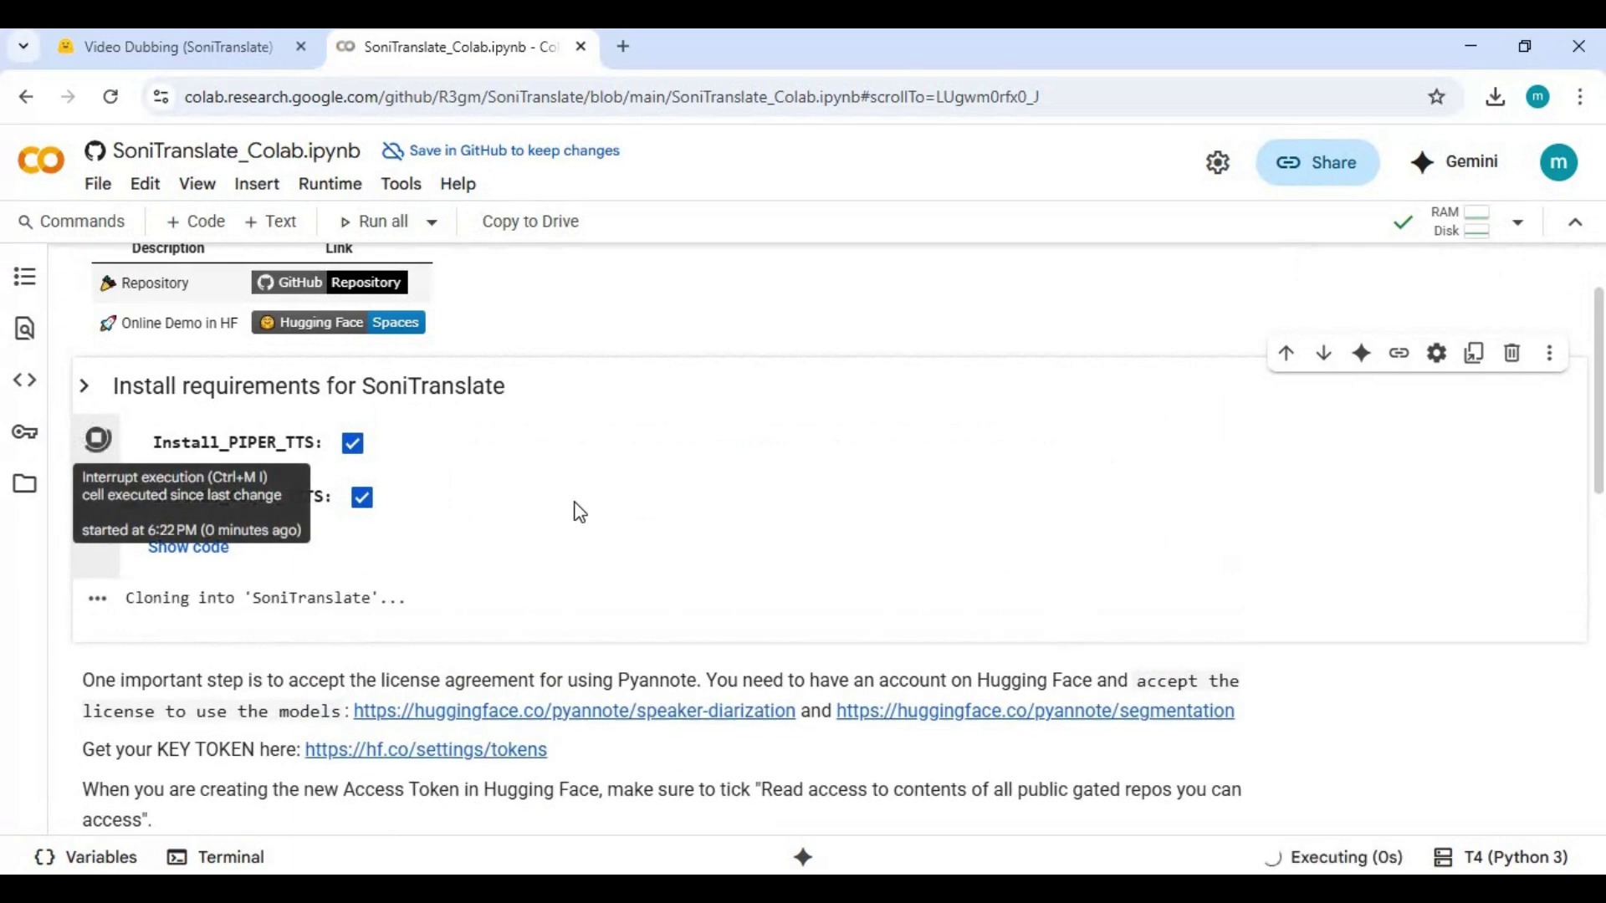
scroll(573, 502, "down", 4)
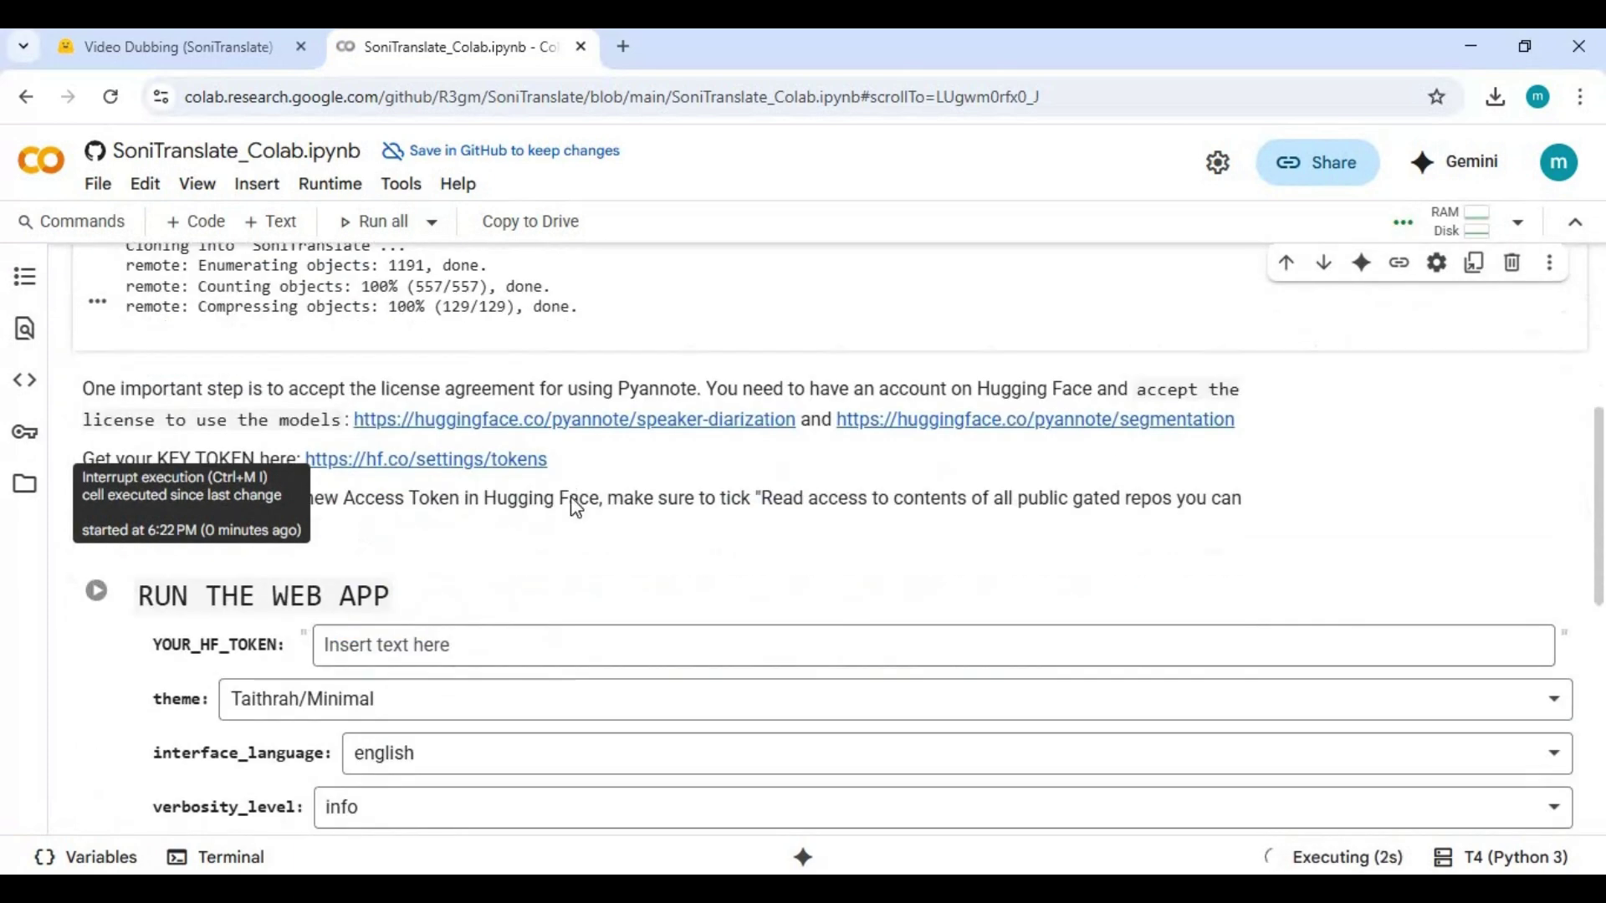
scroll(576, 507, "down", 1)
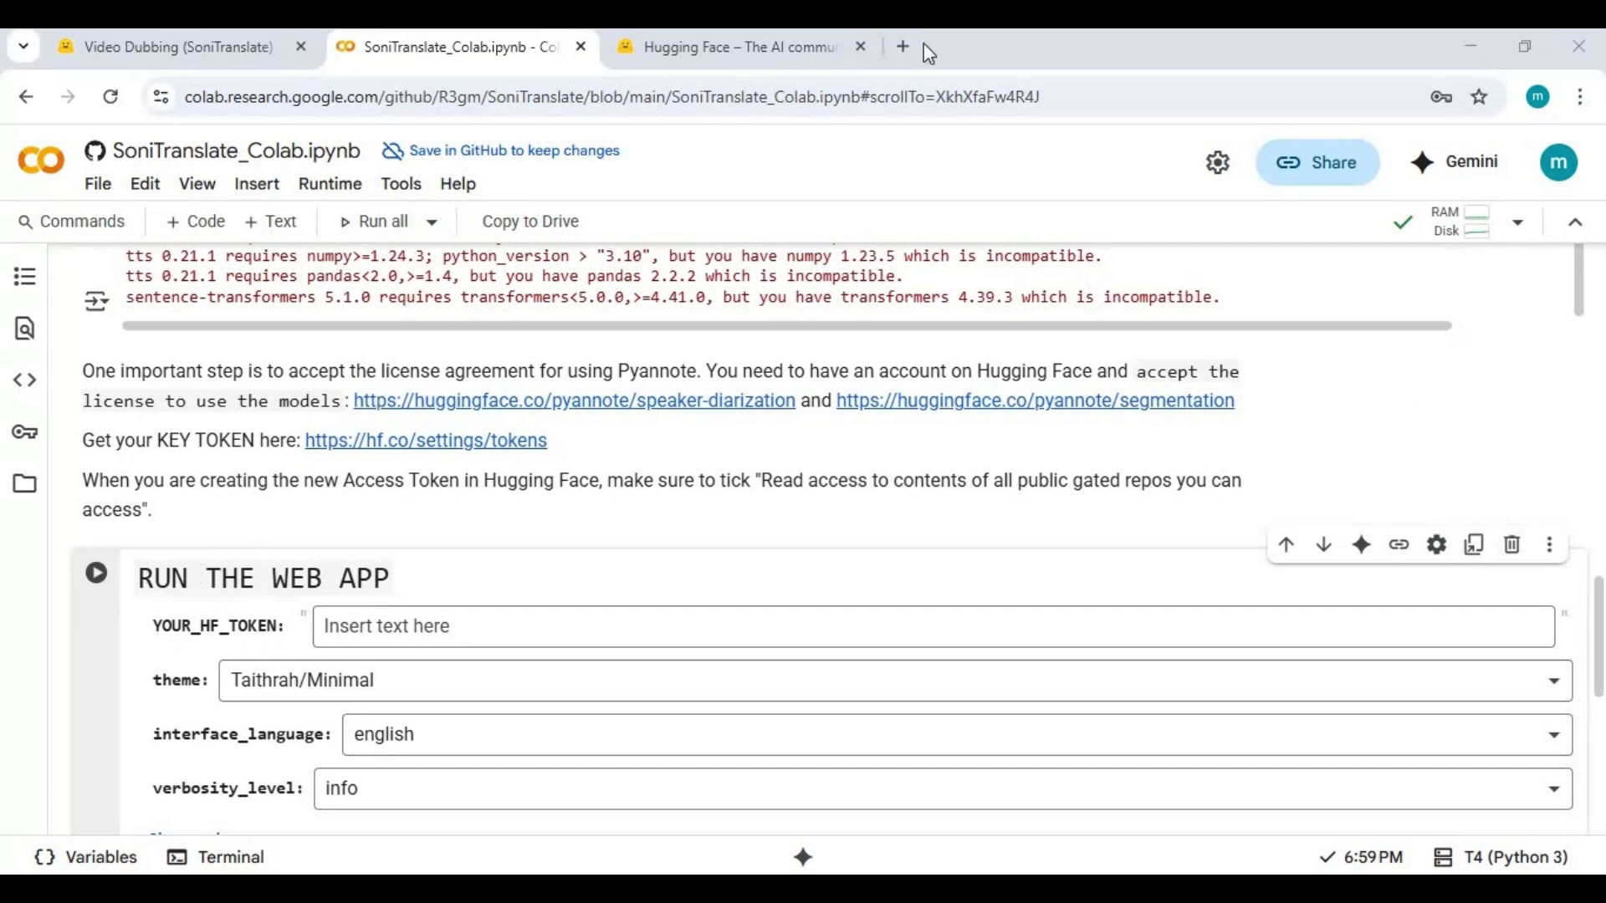
left_click(750, 50)
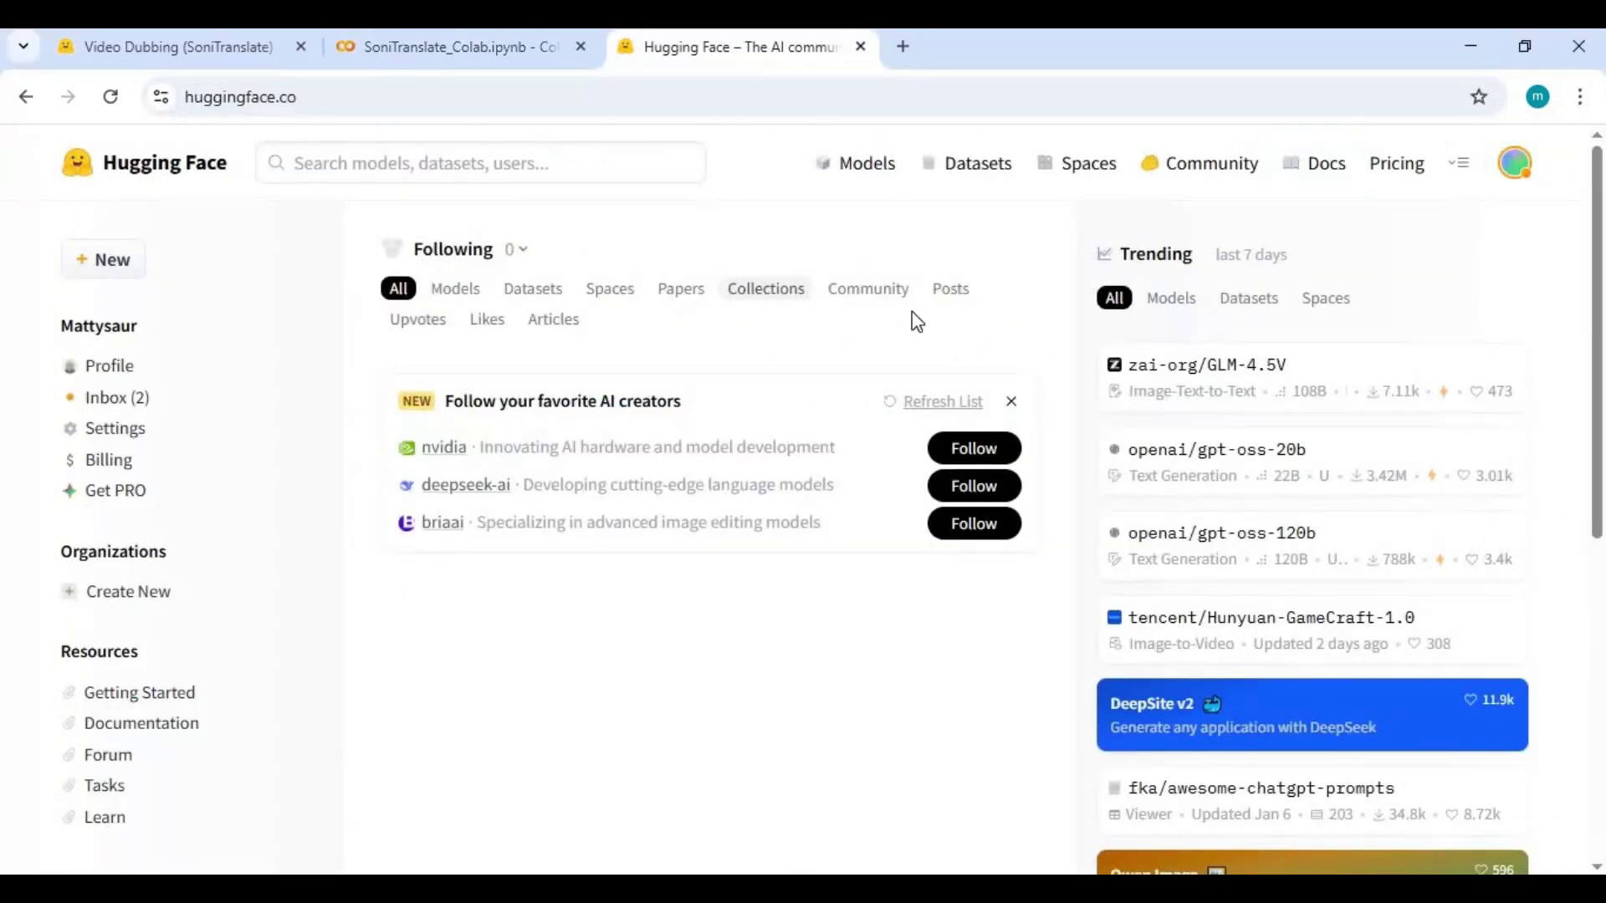
- Start a new Hugging Face access token named 'dubbing'
left_click(1514, 176)
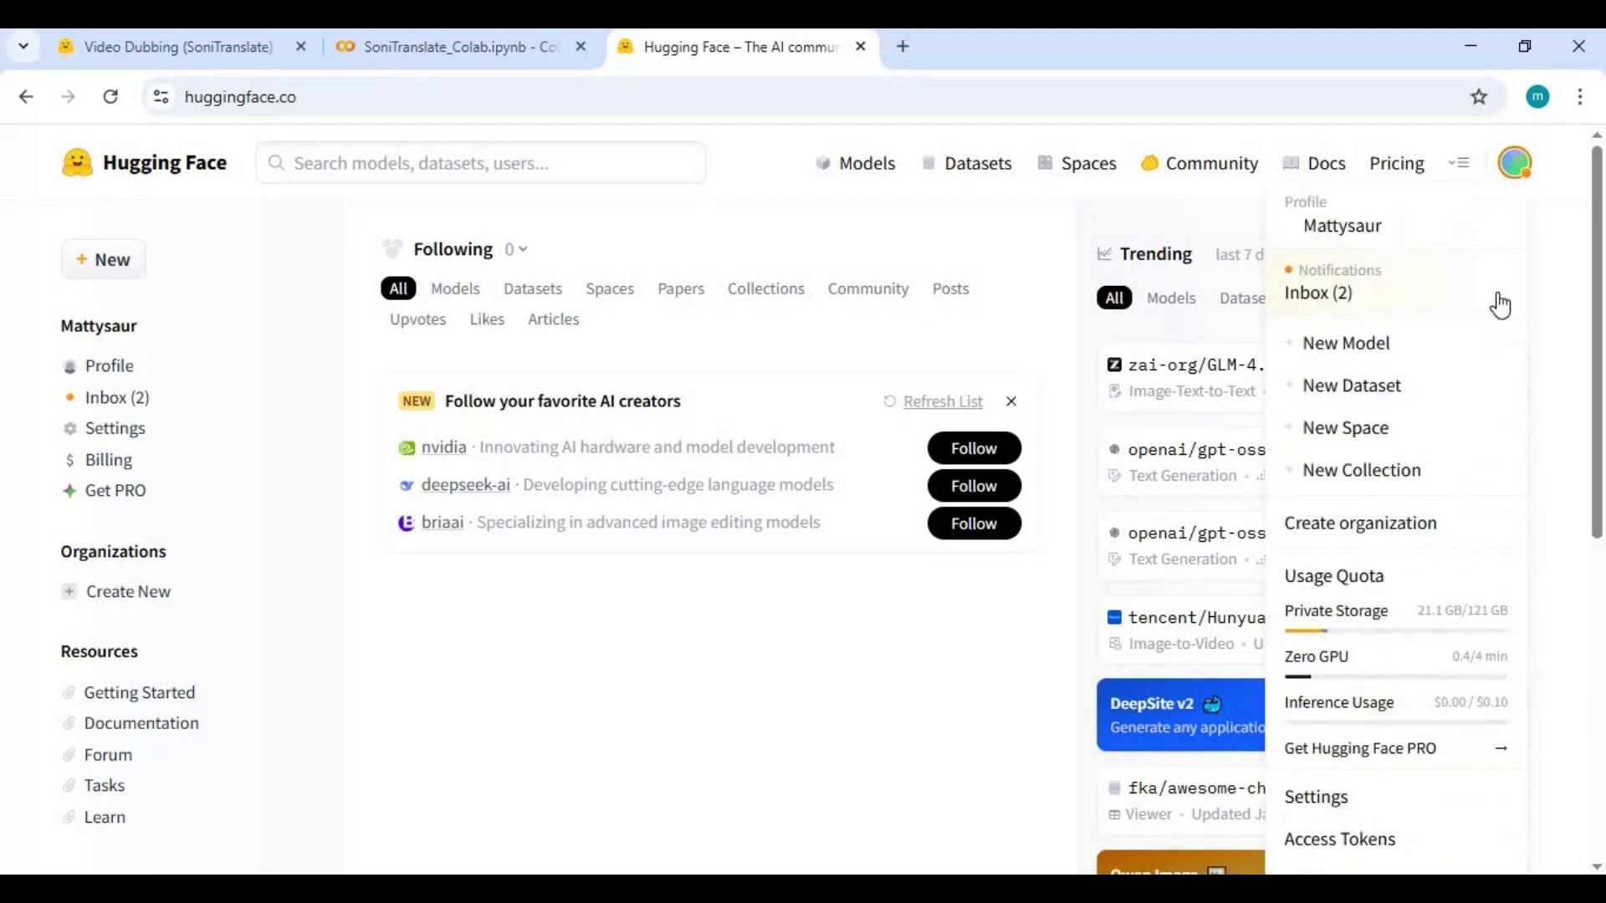
left_click(1321, 840)
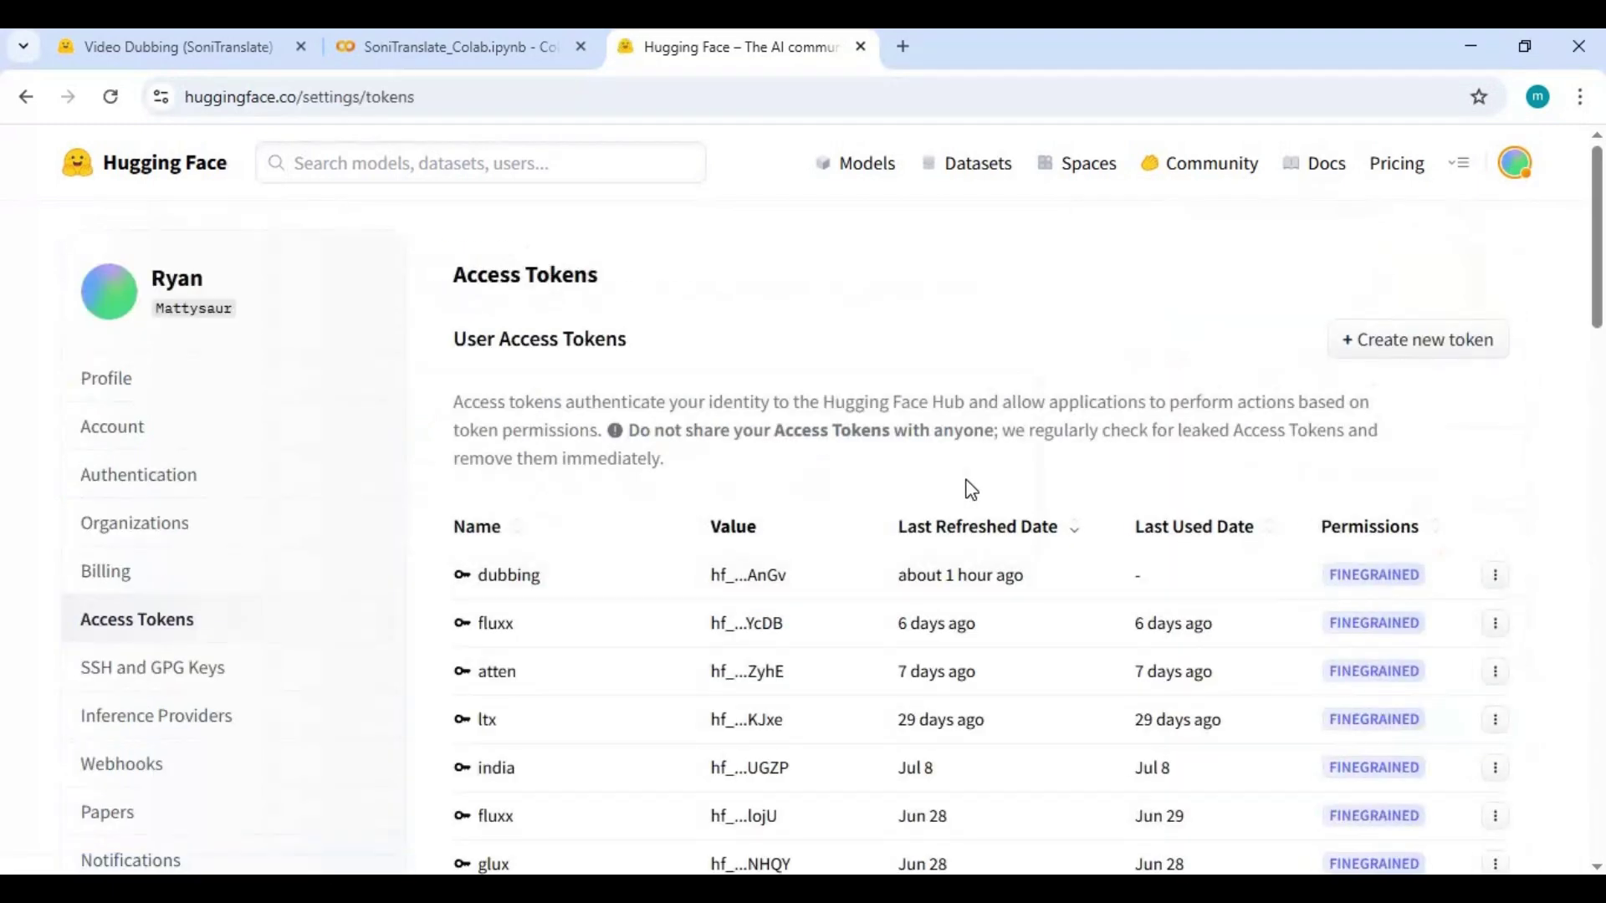
left_click(1452, 352)
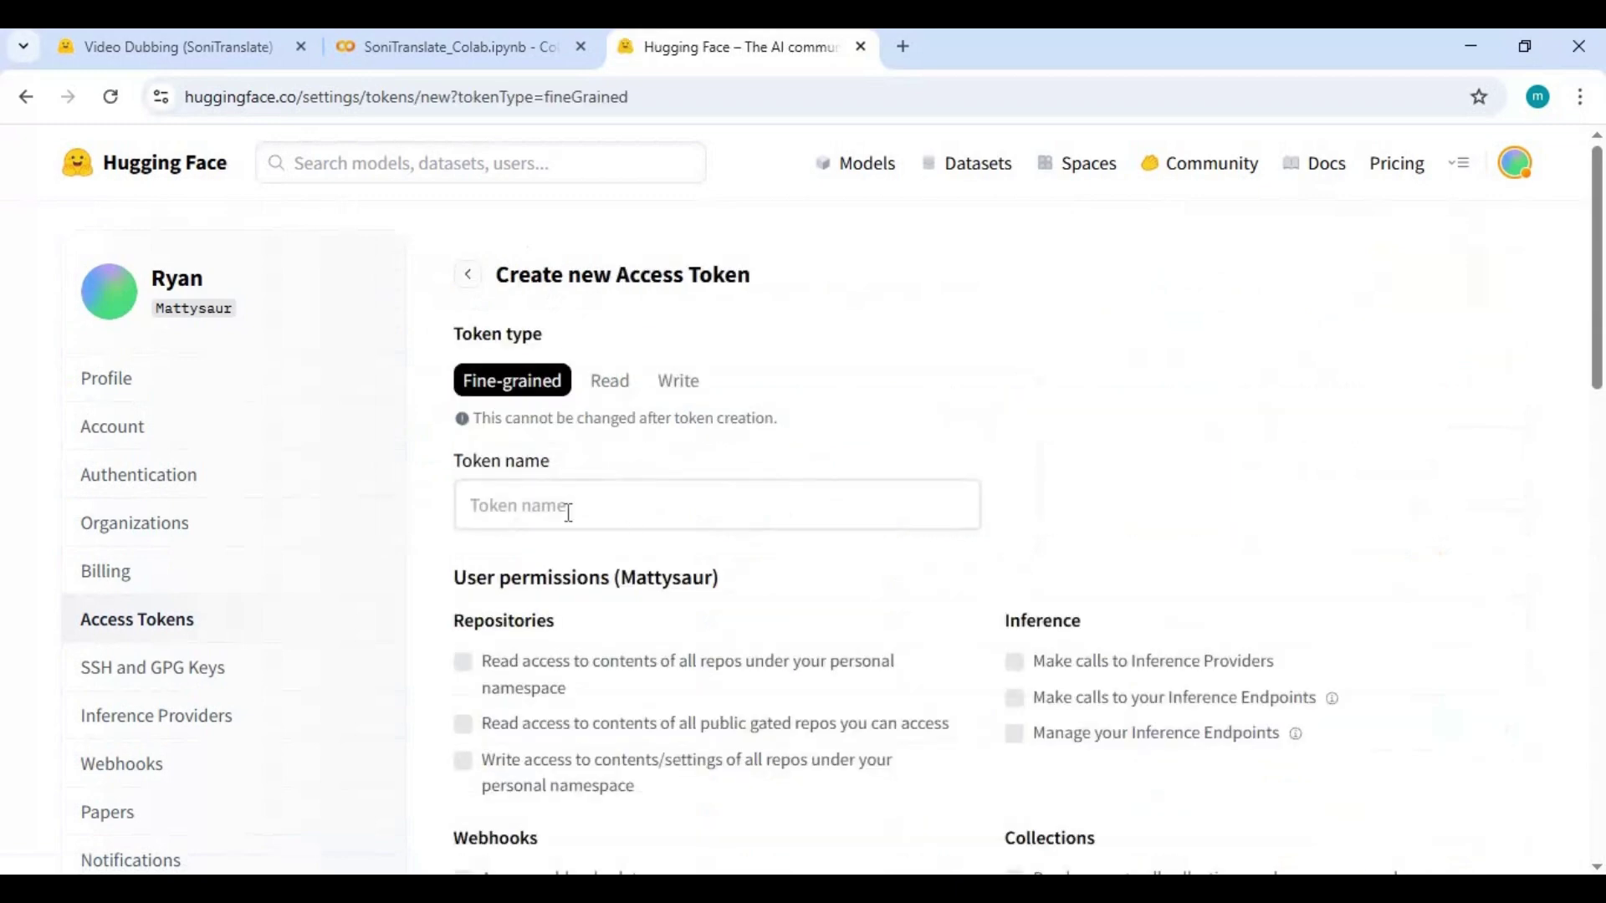
left_click(577, 504)
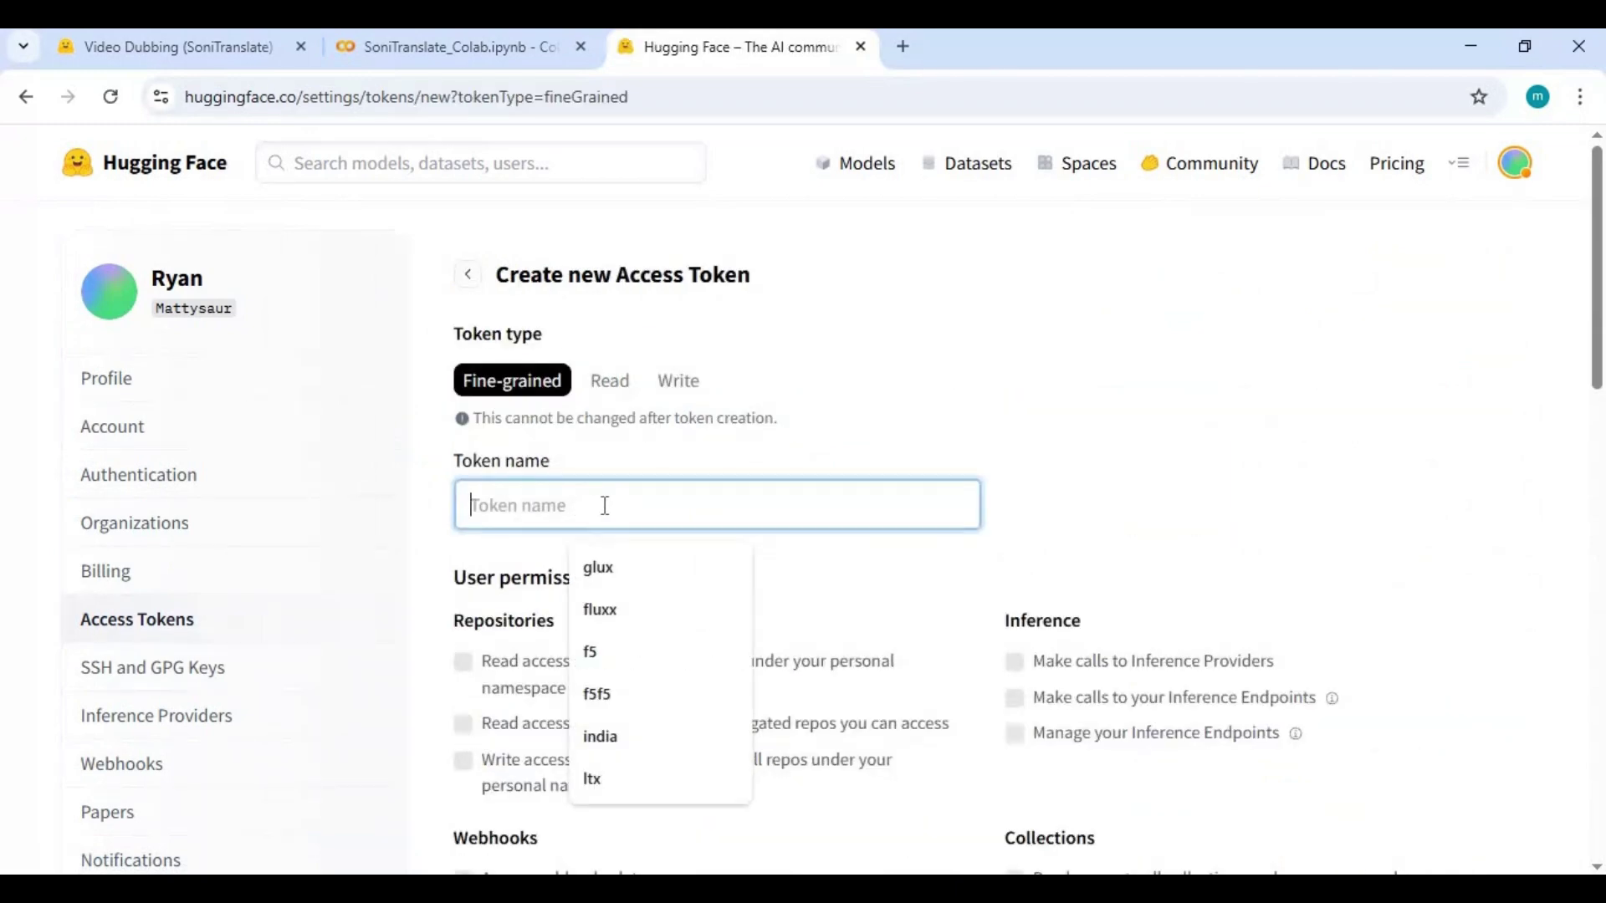
type("dubbing")
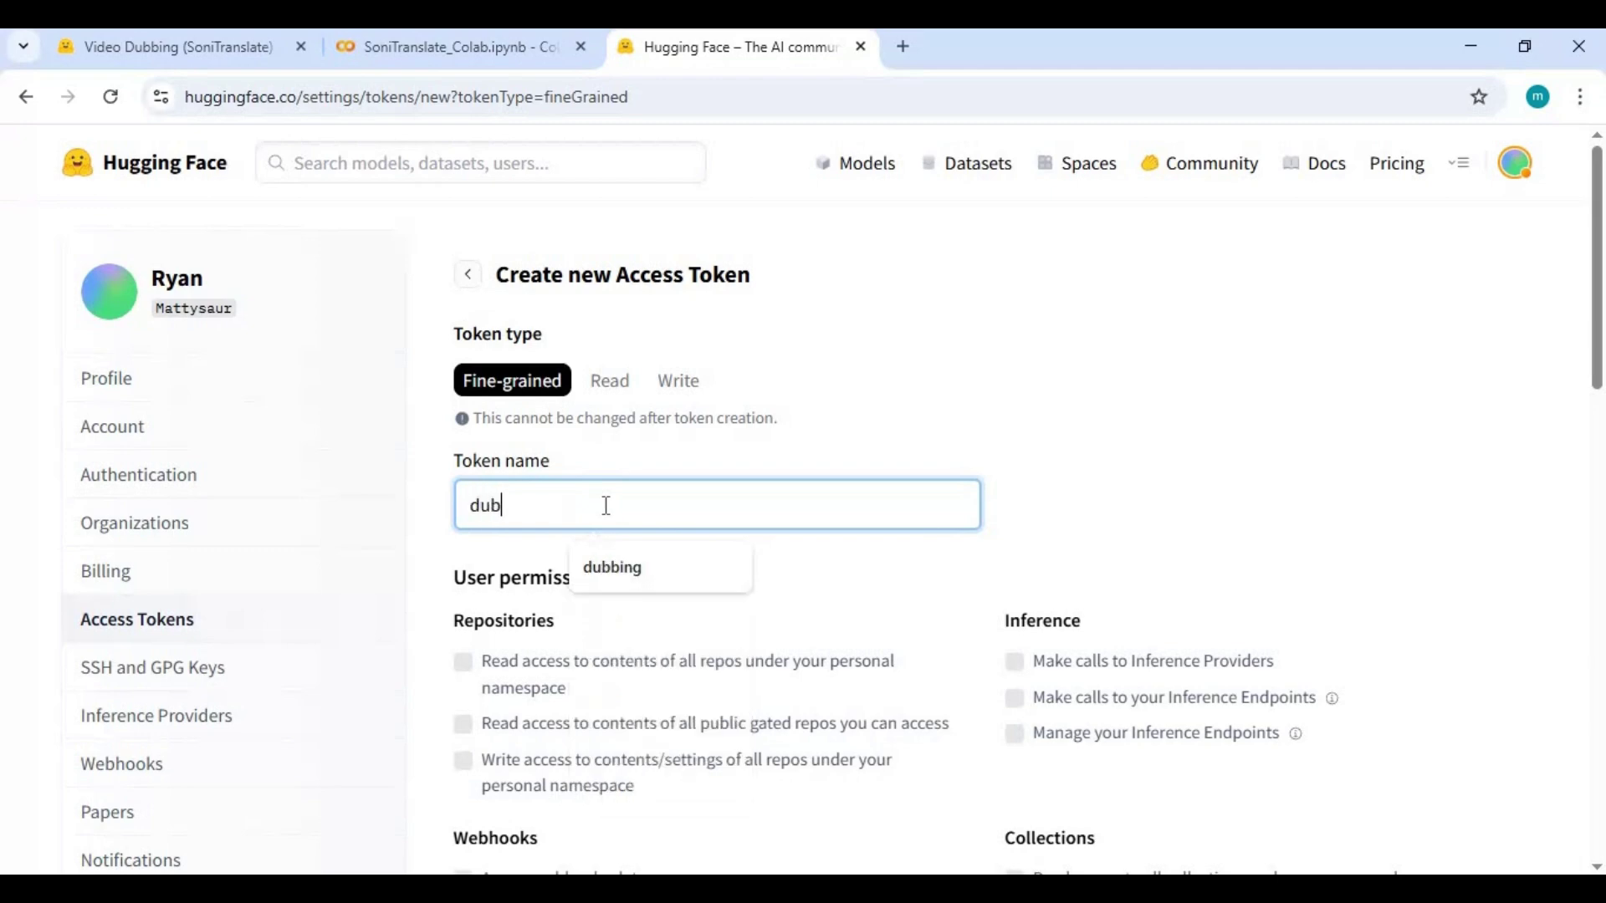
scroll(756, 548, "down", 3)
left_click(494, 504)
- Grant repo read, gated-repo read and repo write permissions, create the token, and copy it
left_click(462, 426)
left_click(485, 491)
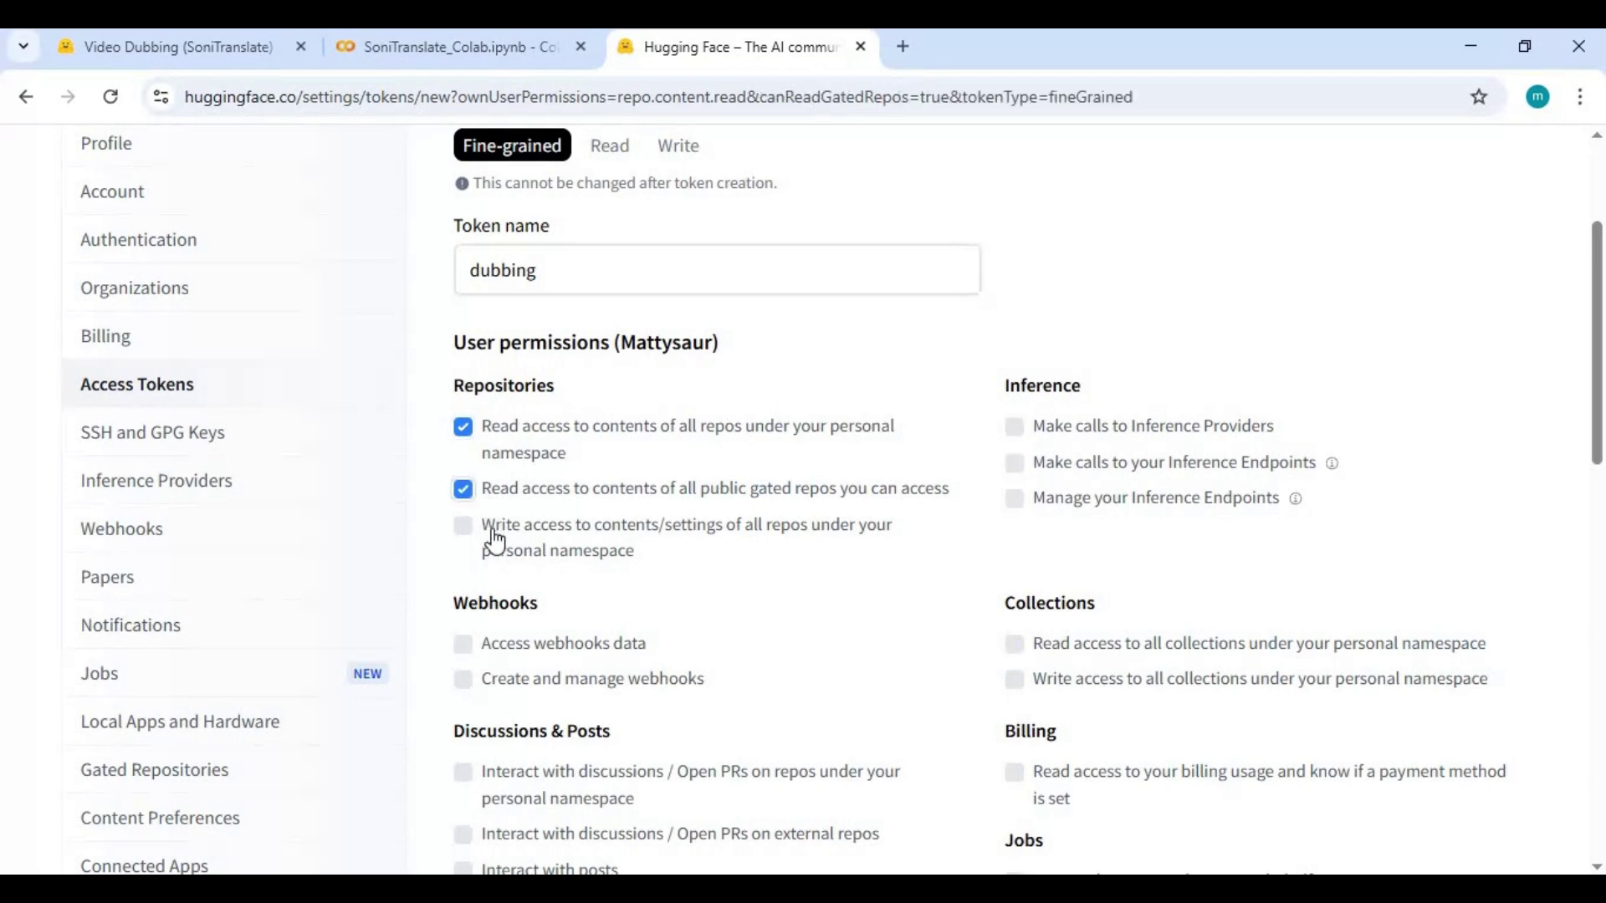
left_click(493, 535)
scroll(735, 535, "down", 6)
scroll(732, 535, "down", 9)
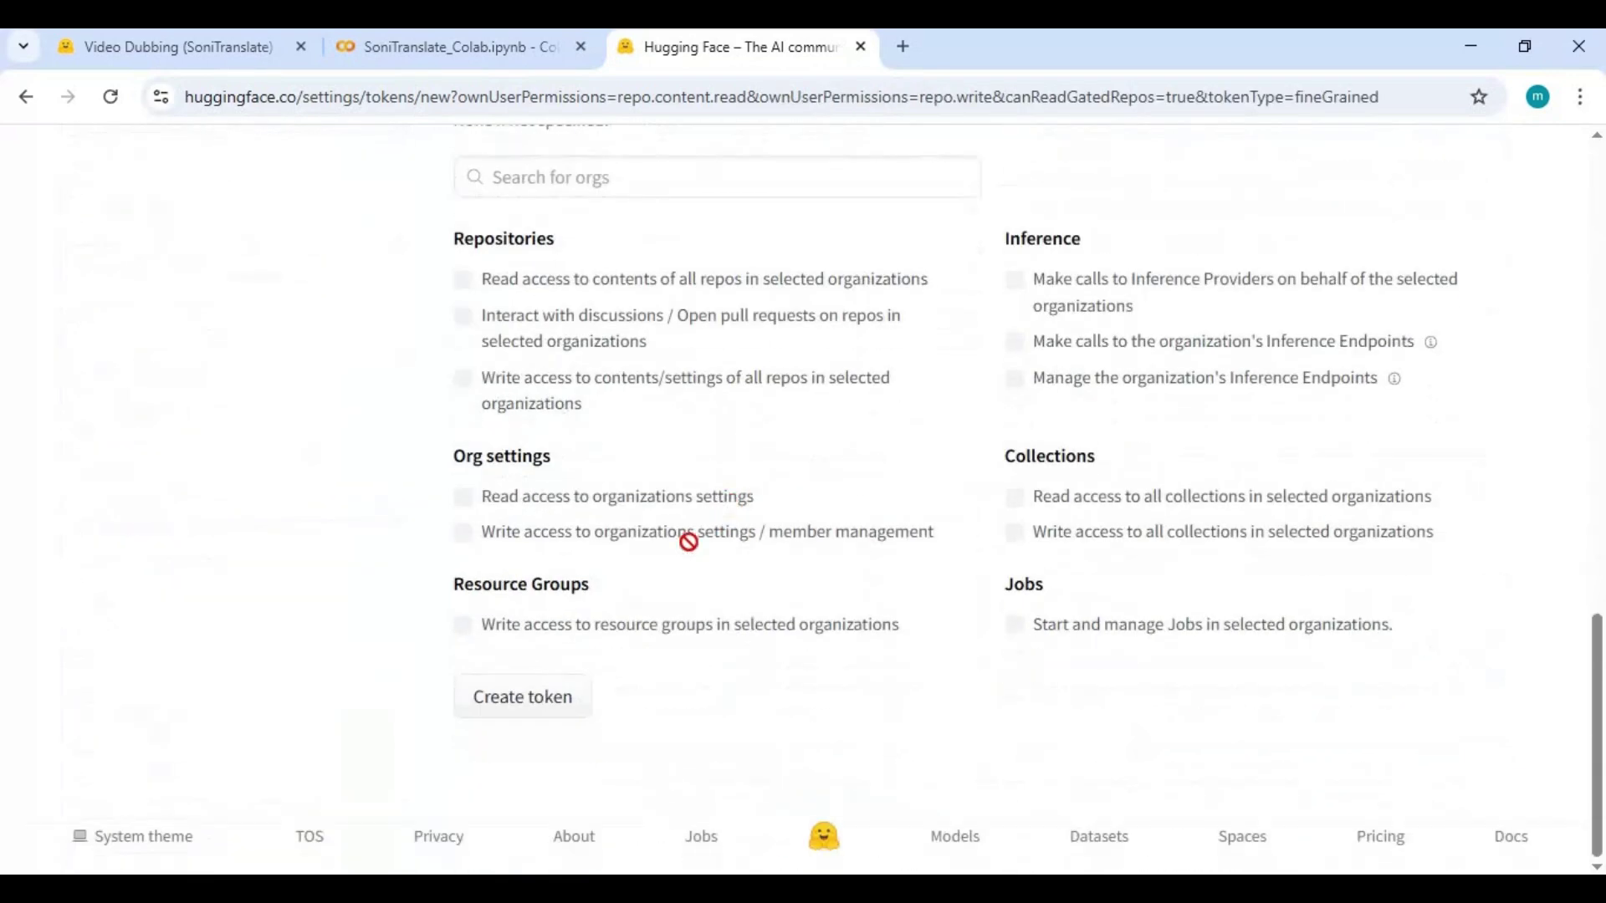
left_click(533, 696)
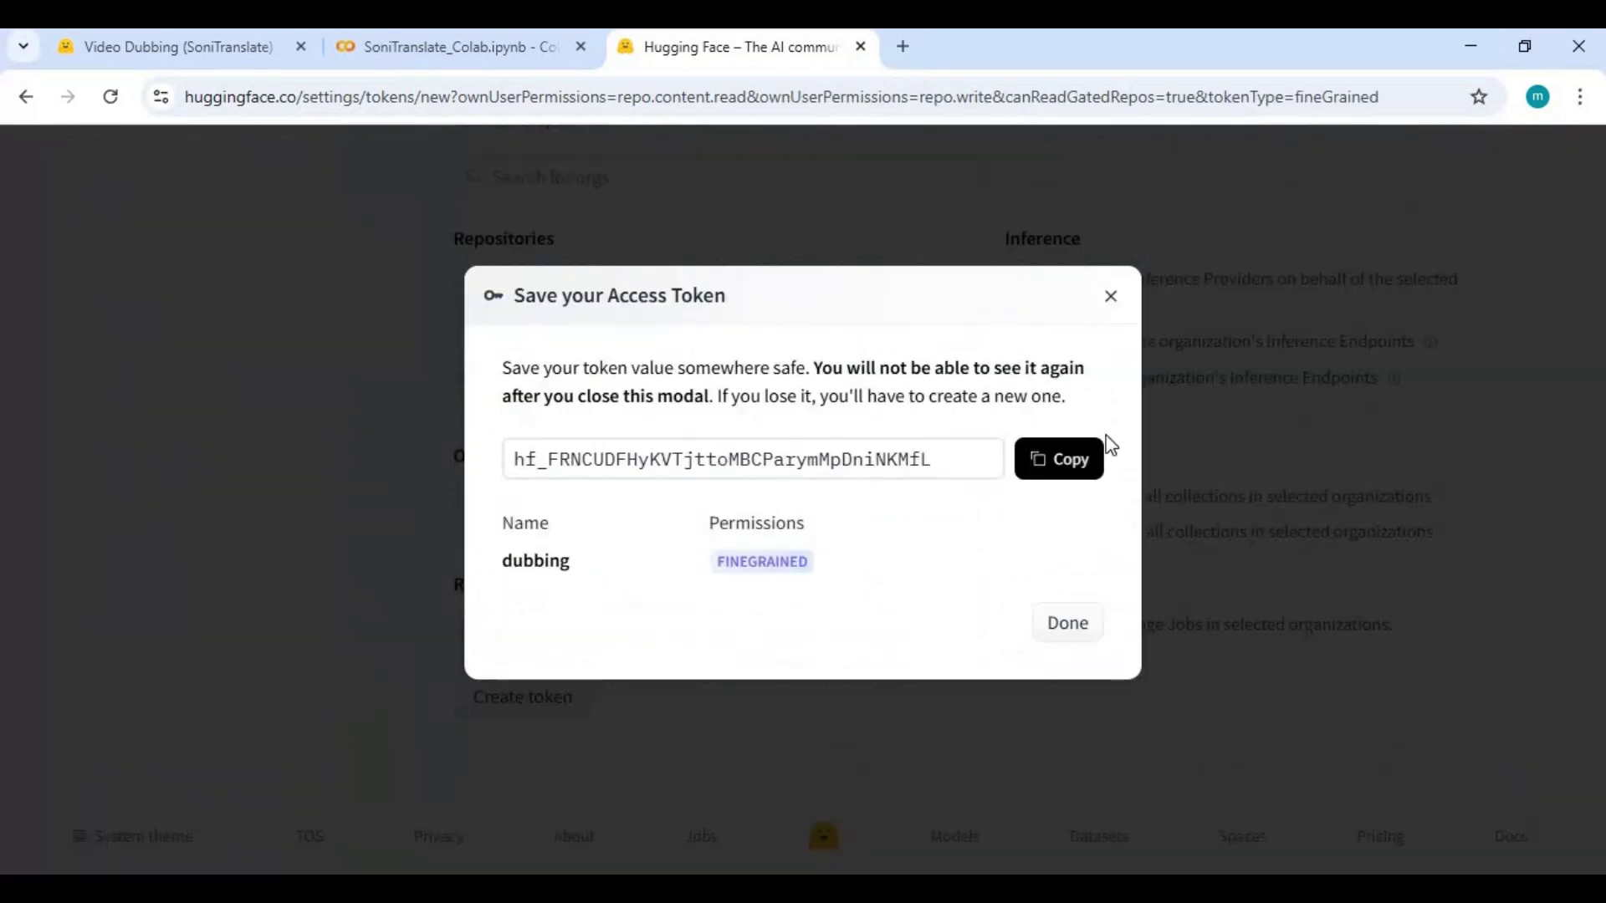
left_click(1070, 468)
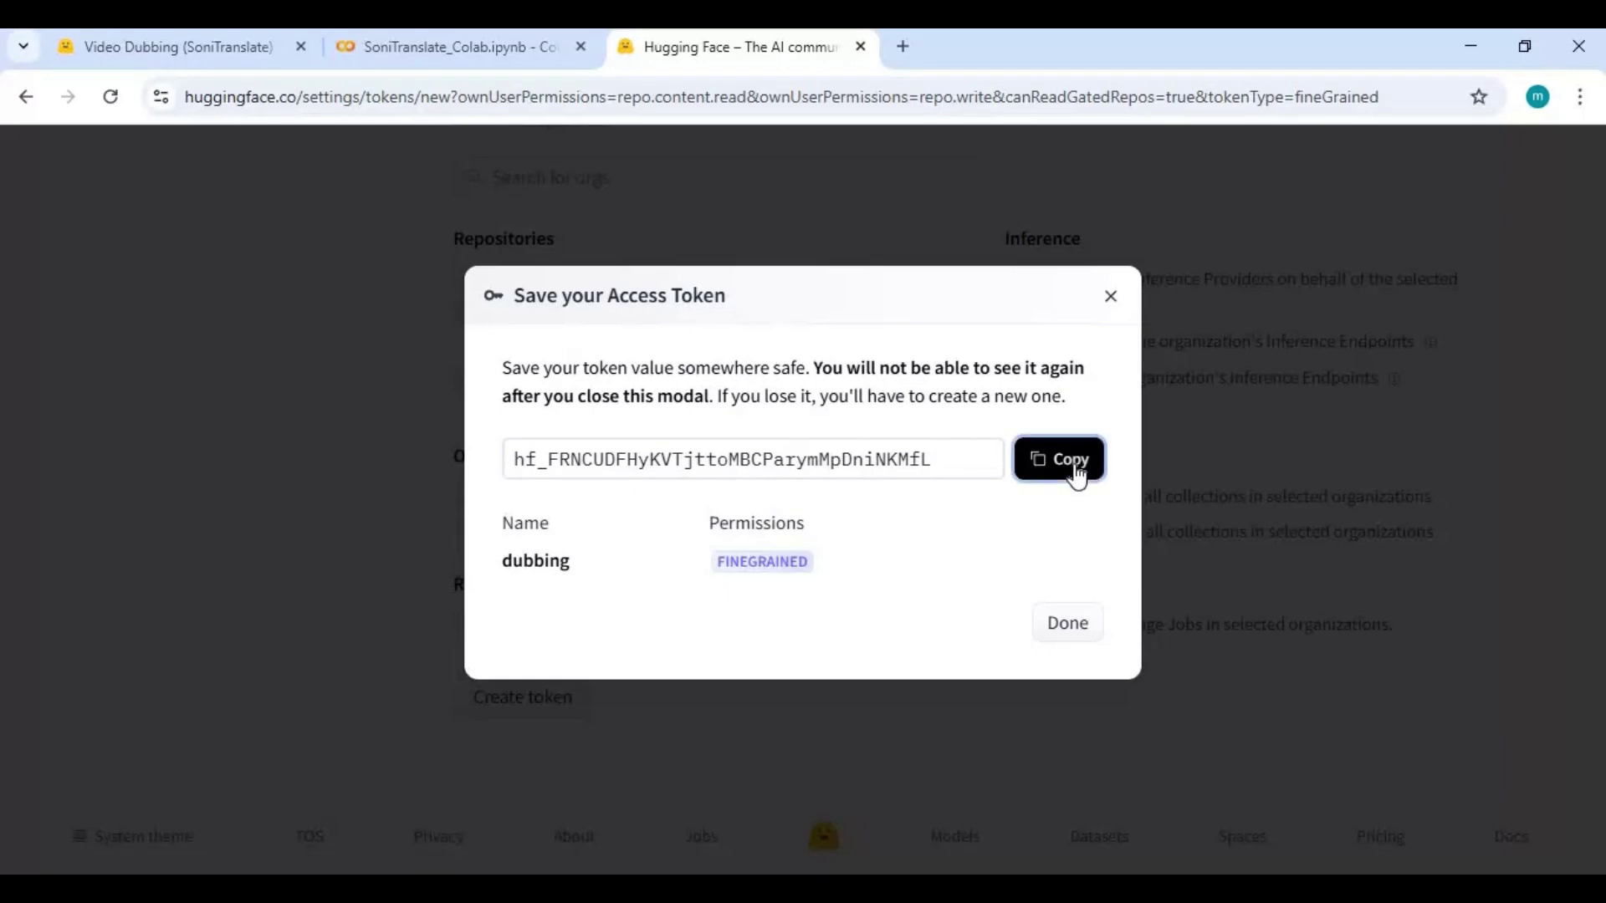
left_click(434, 57)
- Paste the token into YOUR_HF_TOKEN, keeping the Taithrah/Minimal theme and english interface
left_click(434, 637)
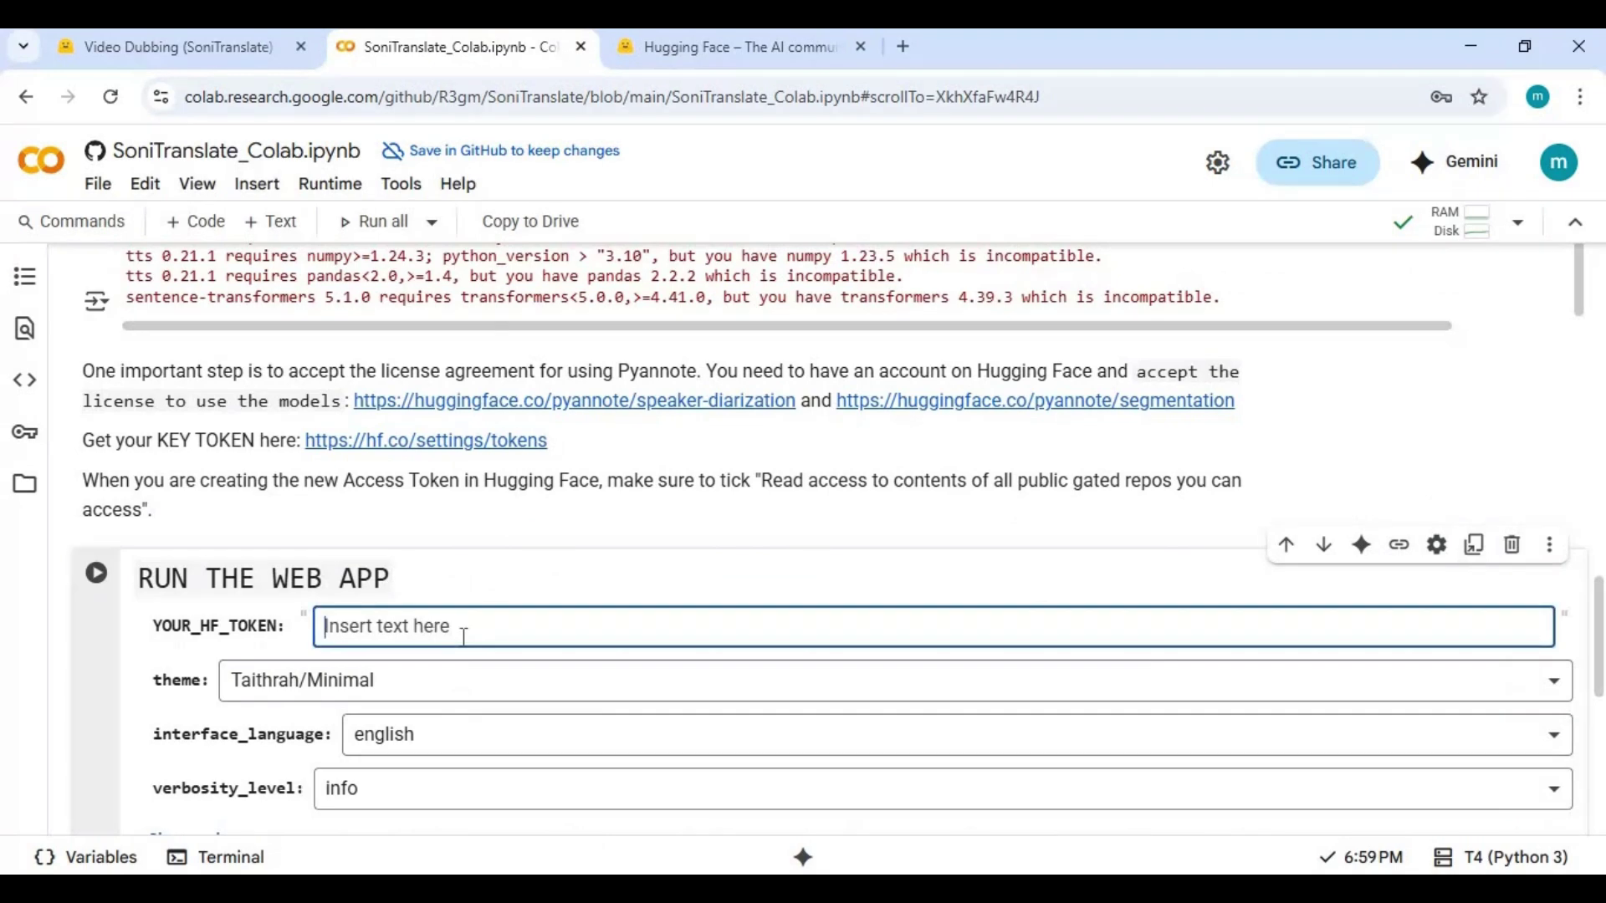
key("ctrl+v")
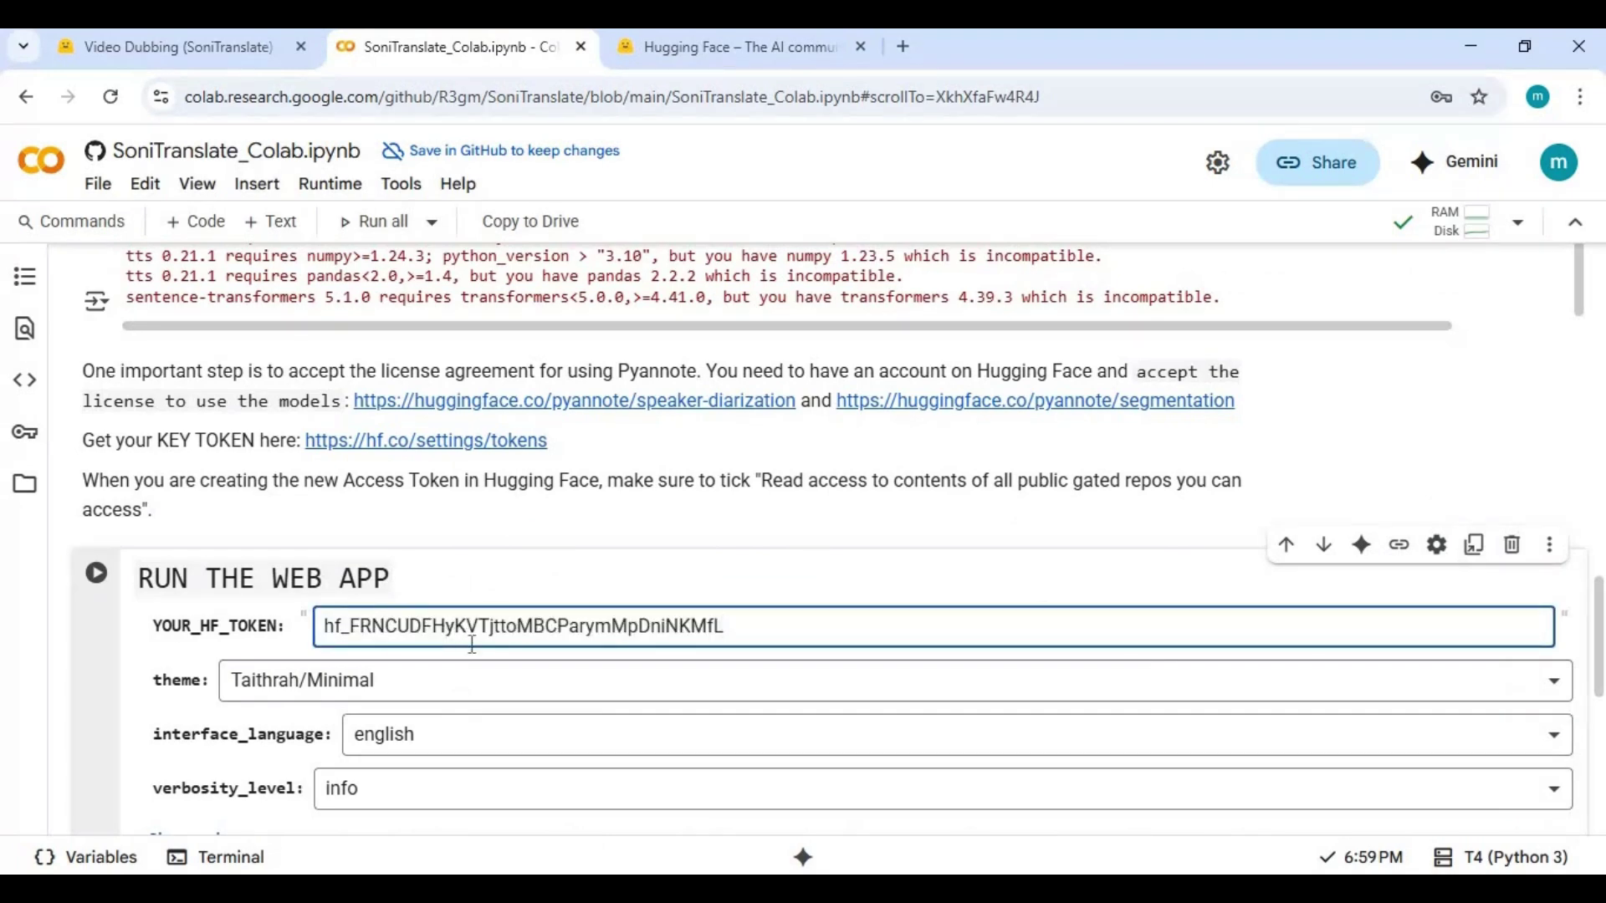
left_click(459, 695)
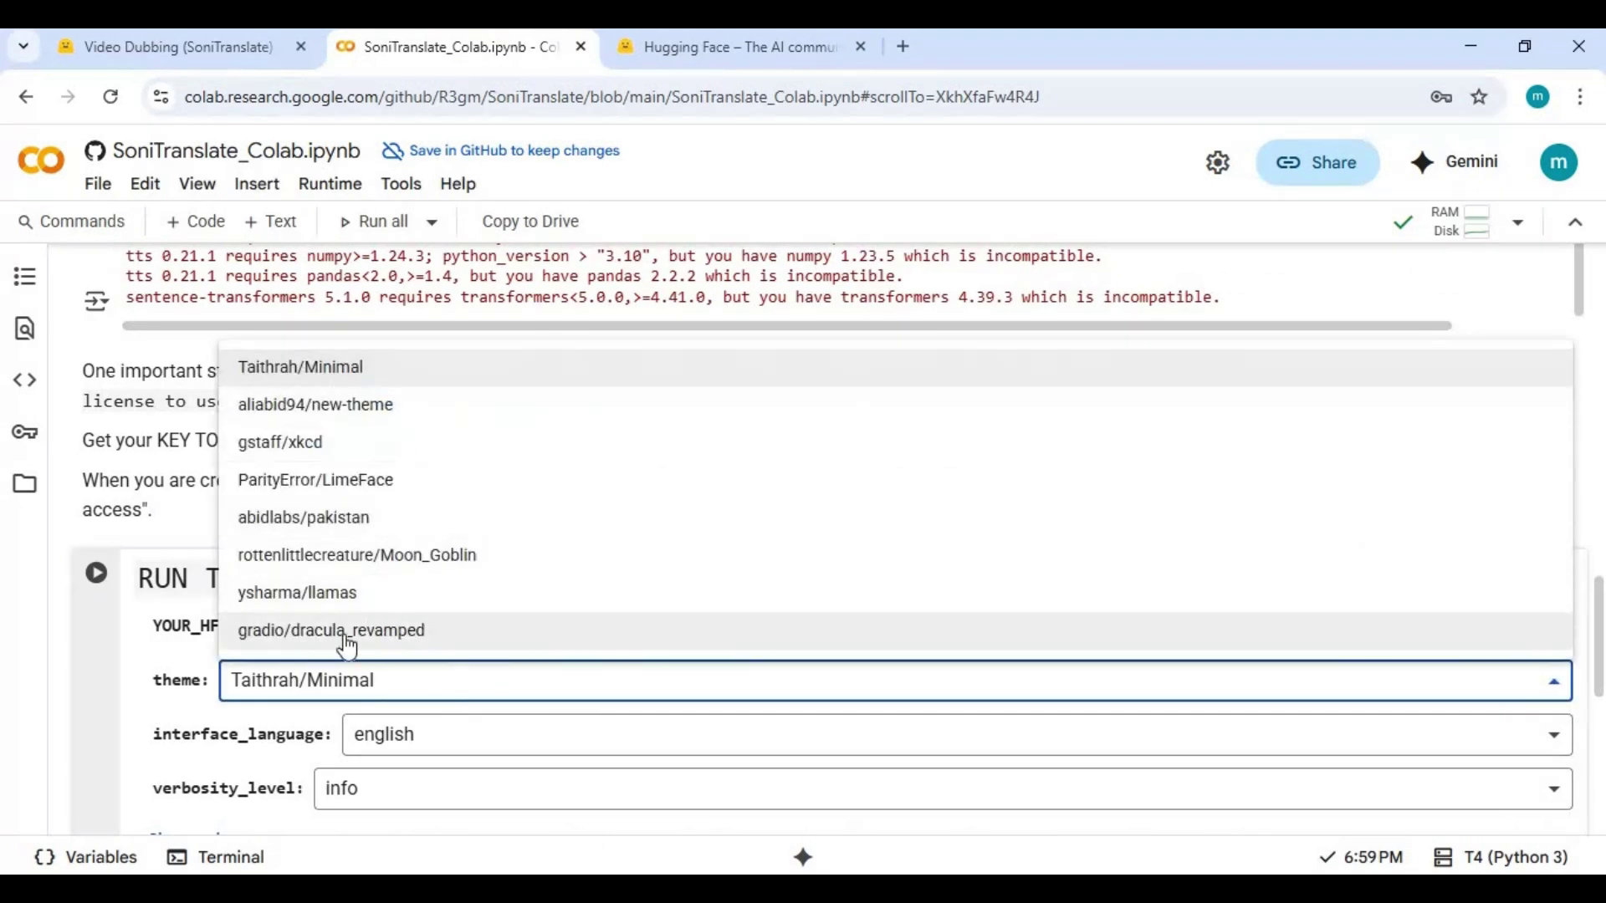
left_click(124, 730)
scroll(143, 716, "down", 1)
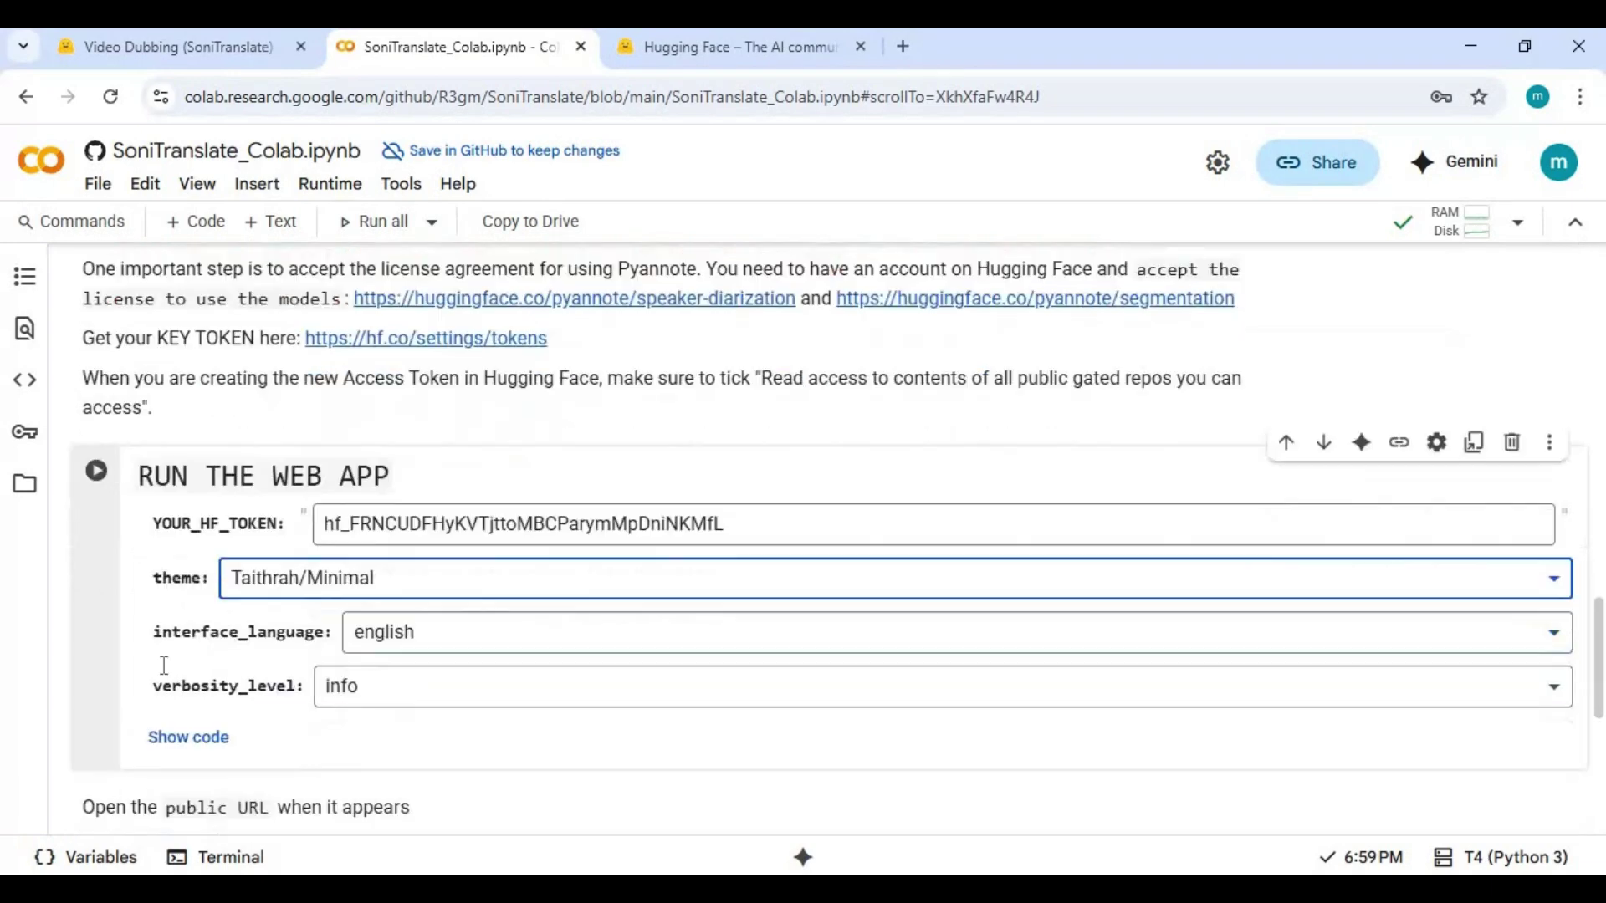
left_click(477, 629)
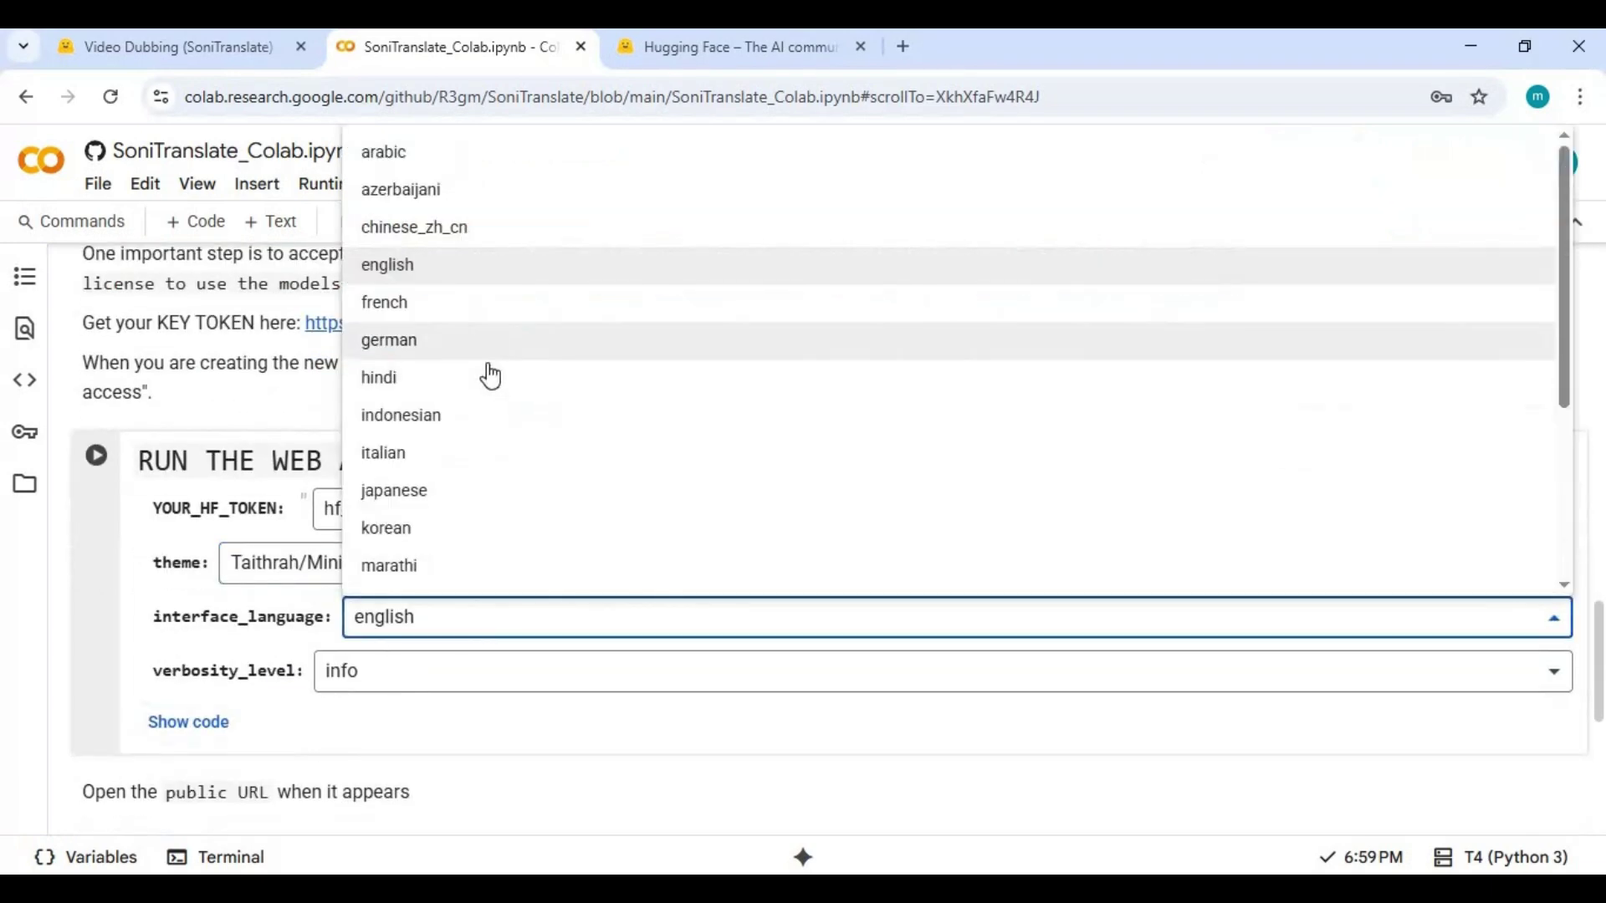
left_click(118, 666)
scroll(117, 660, "down", 3)
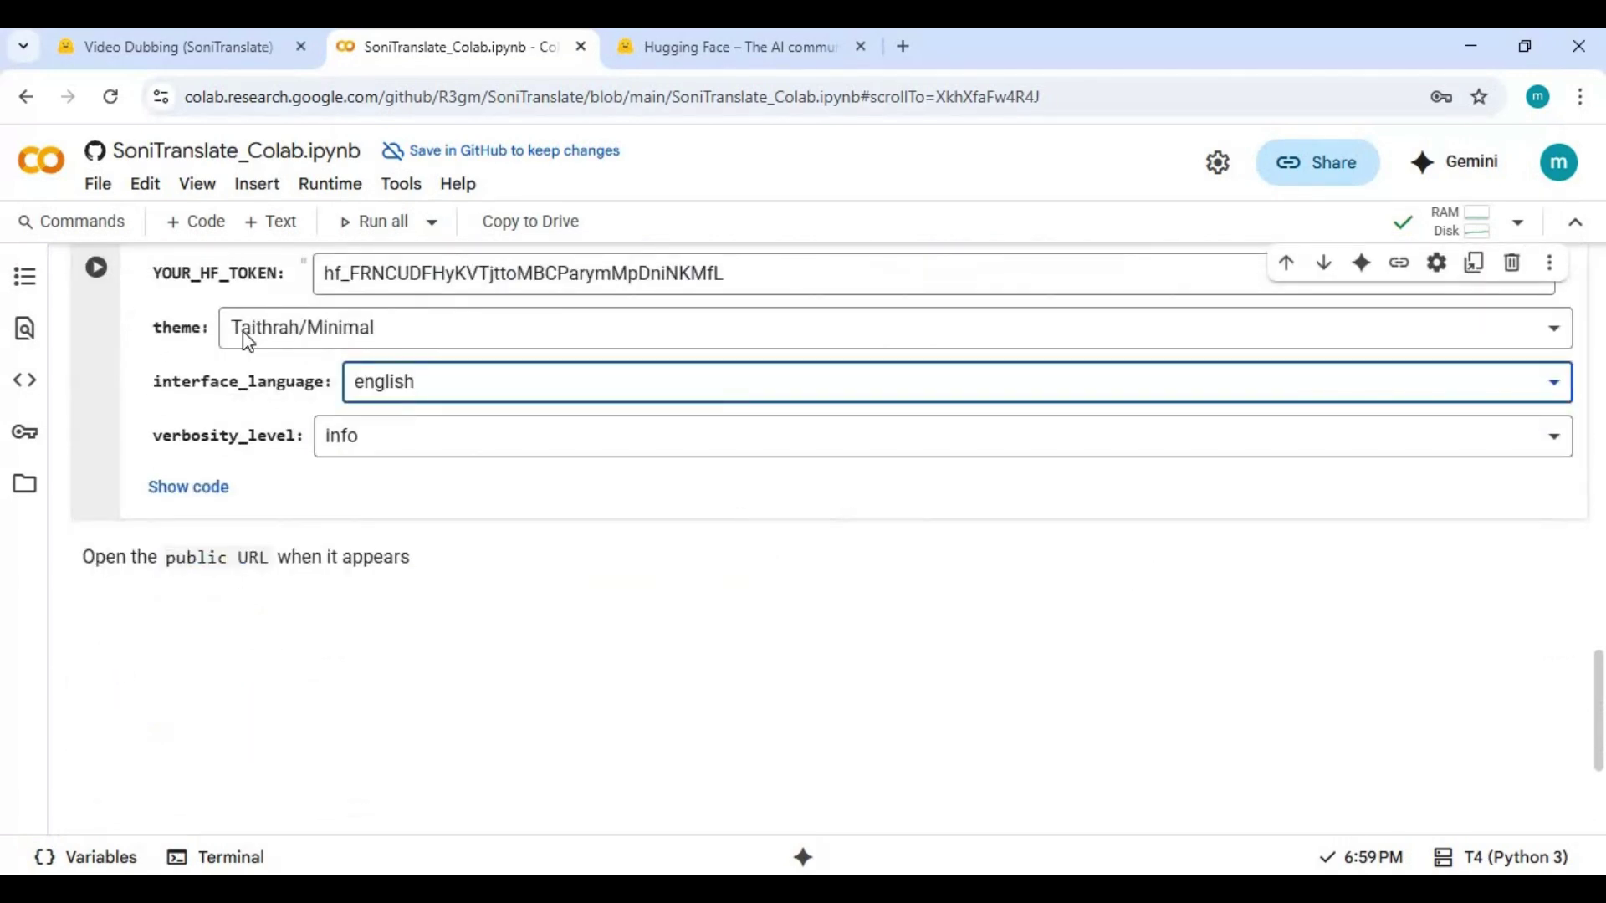
- Run the launch cell and open the public gradio.live link from its output
left_click(99, 276)
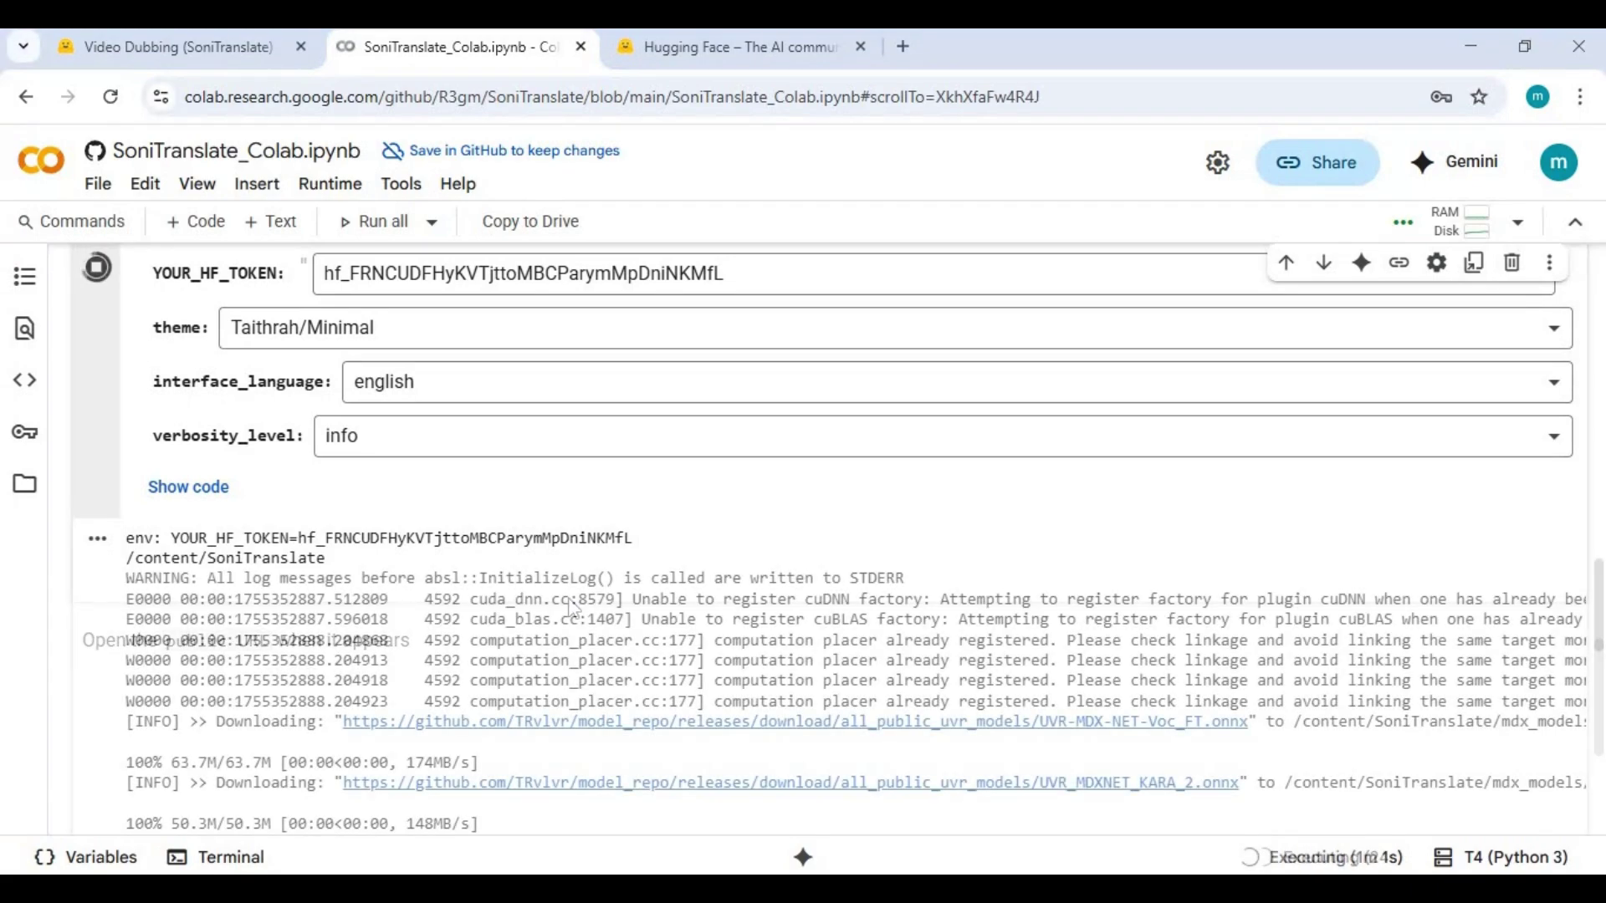
scroll(926, 548, "down", 5)
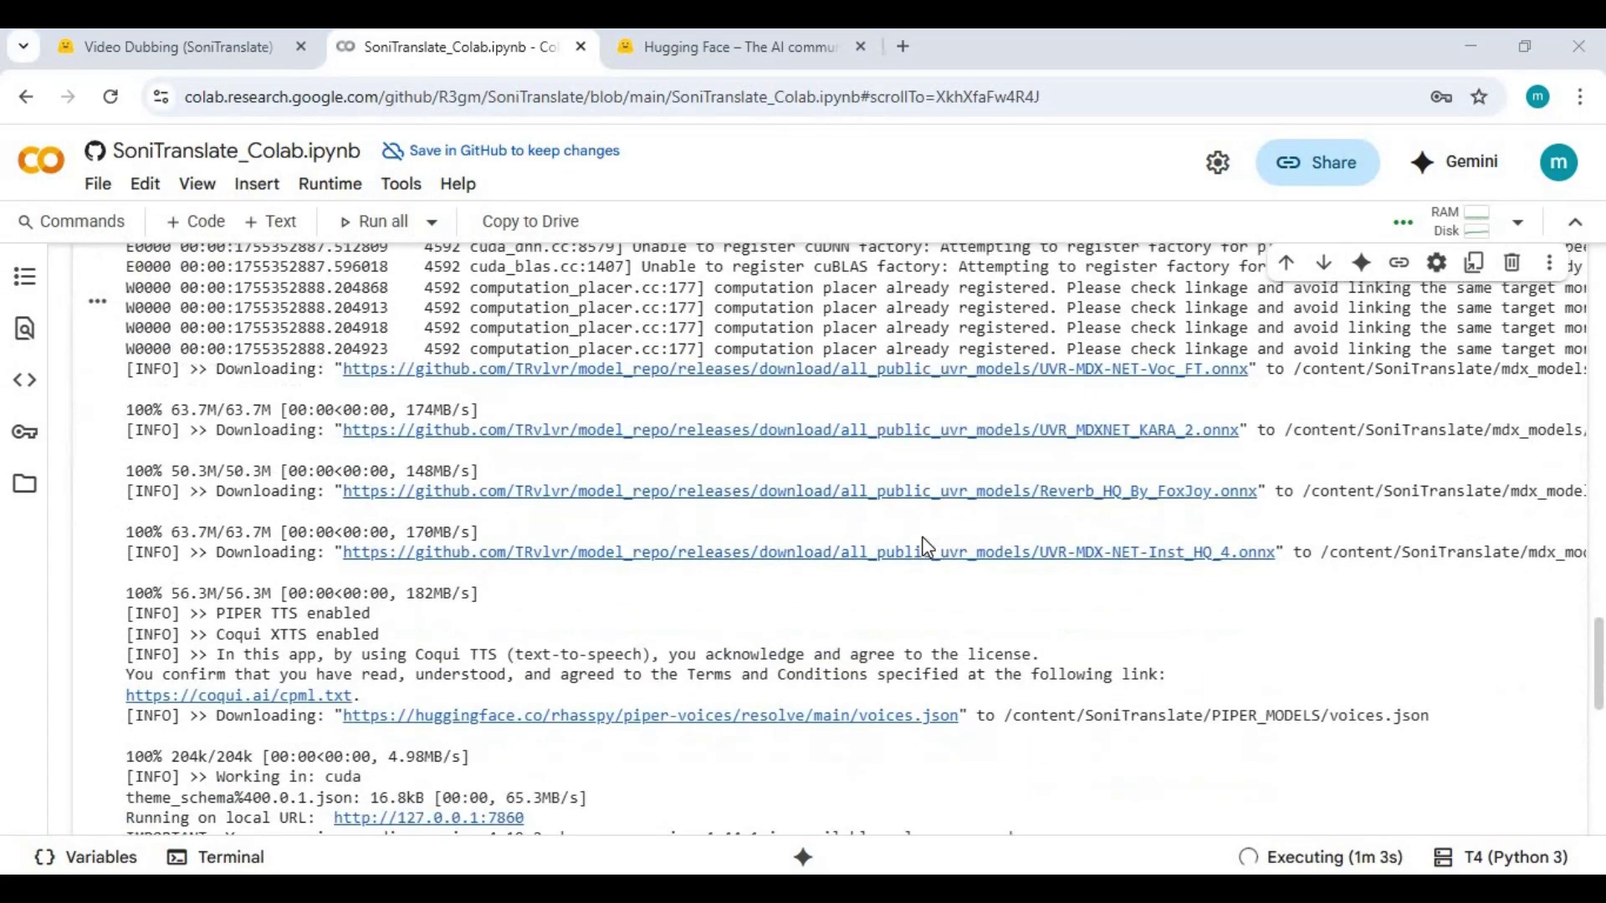
scroll(923, 541, "down", 3)
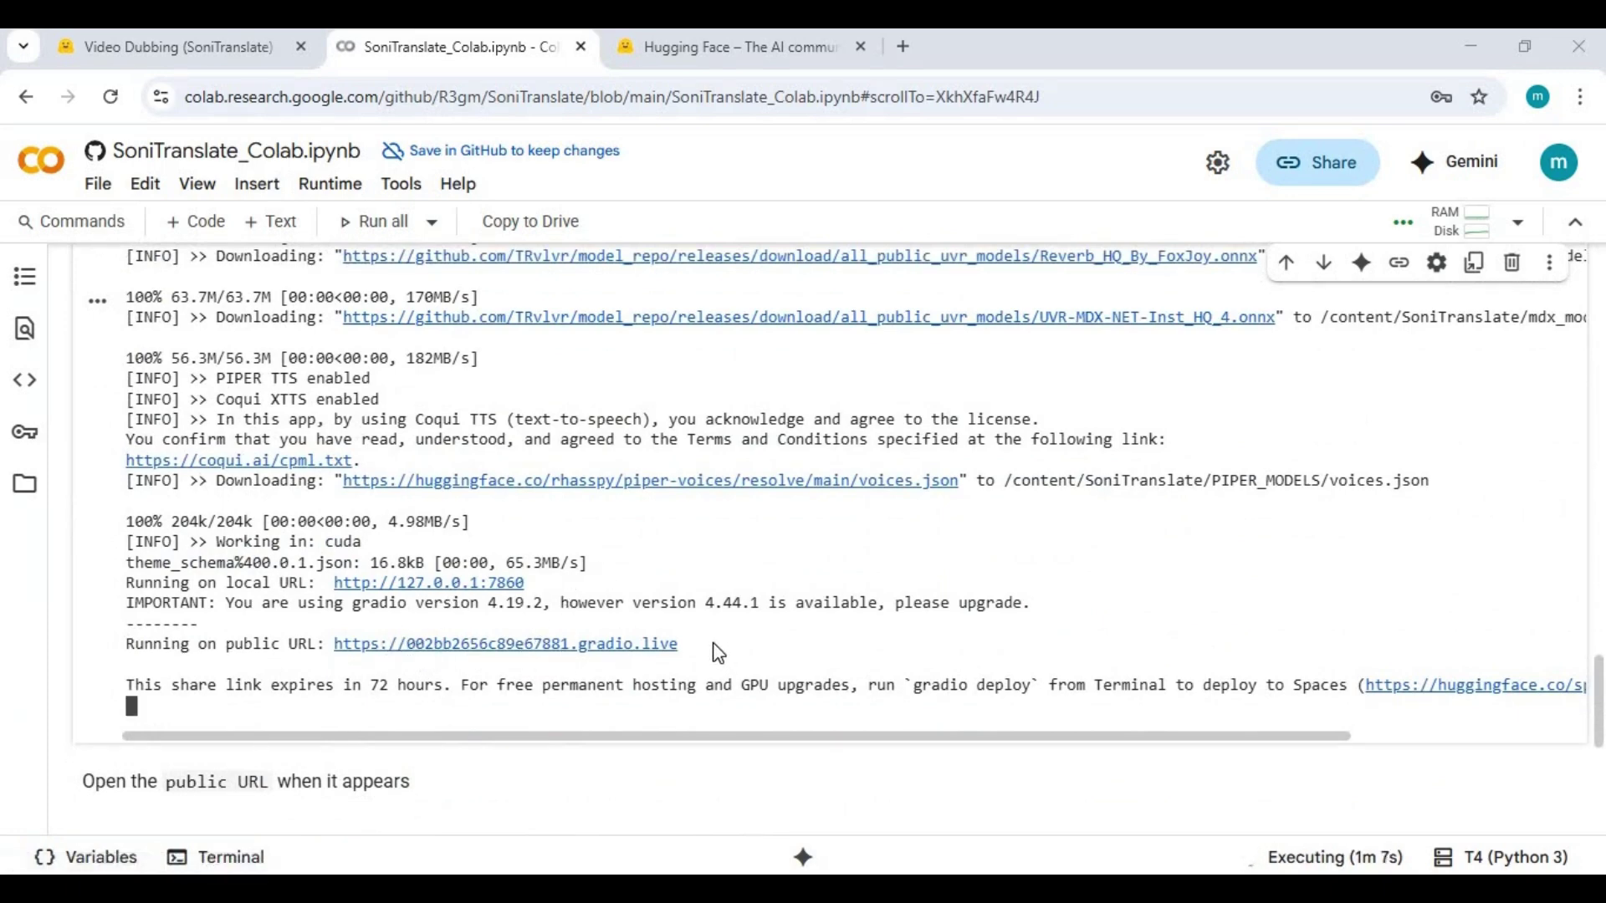
left_click(576, 646)
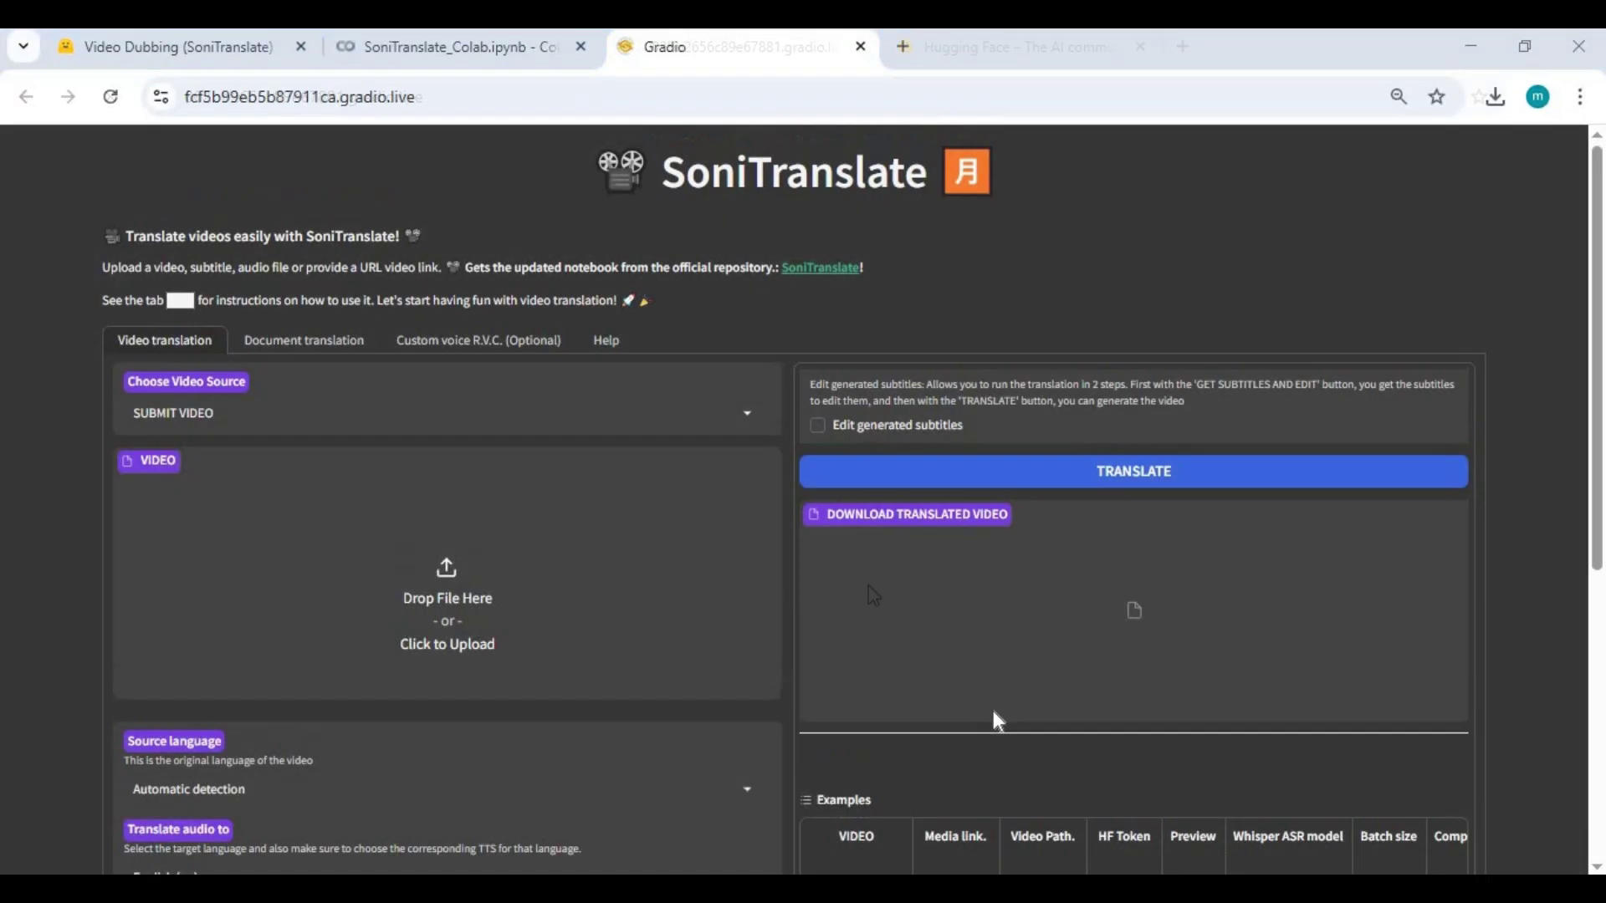
- Wait for the SoniTranslate Video translation page to load on gradio.live
scroll(995, 719, "down", 4)
scroll(999, 715, "down", 2)
scroll(1002, 708, "up", 6)
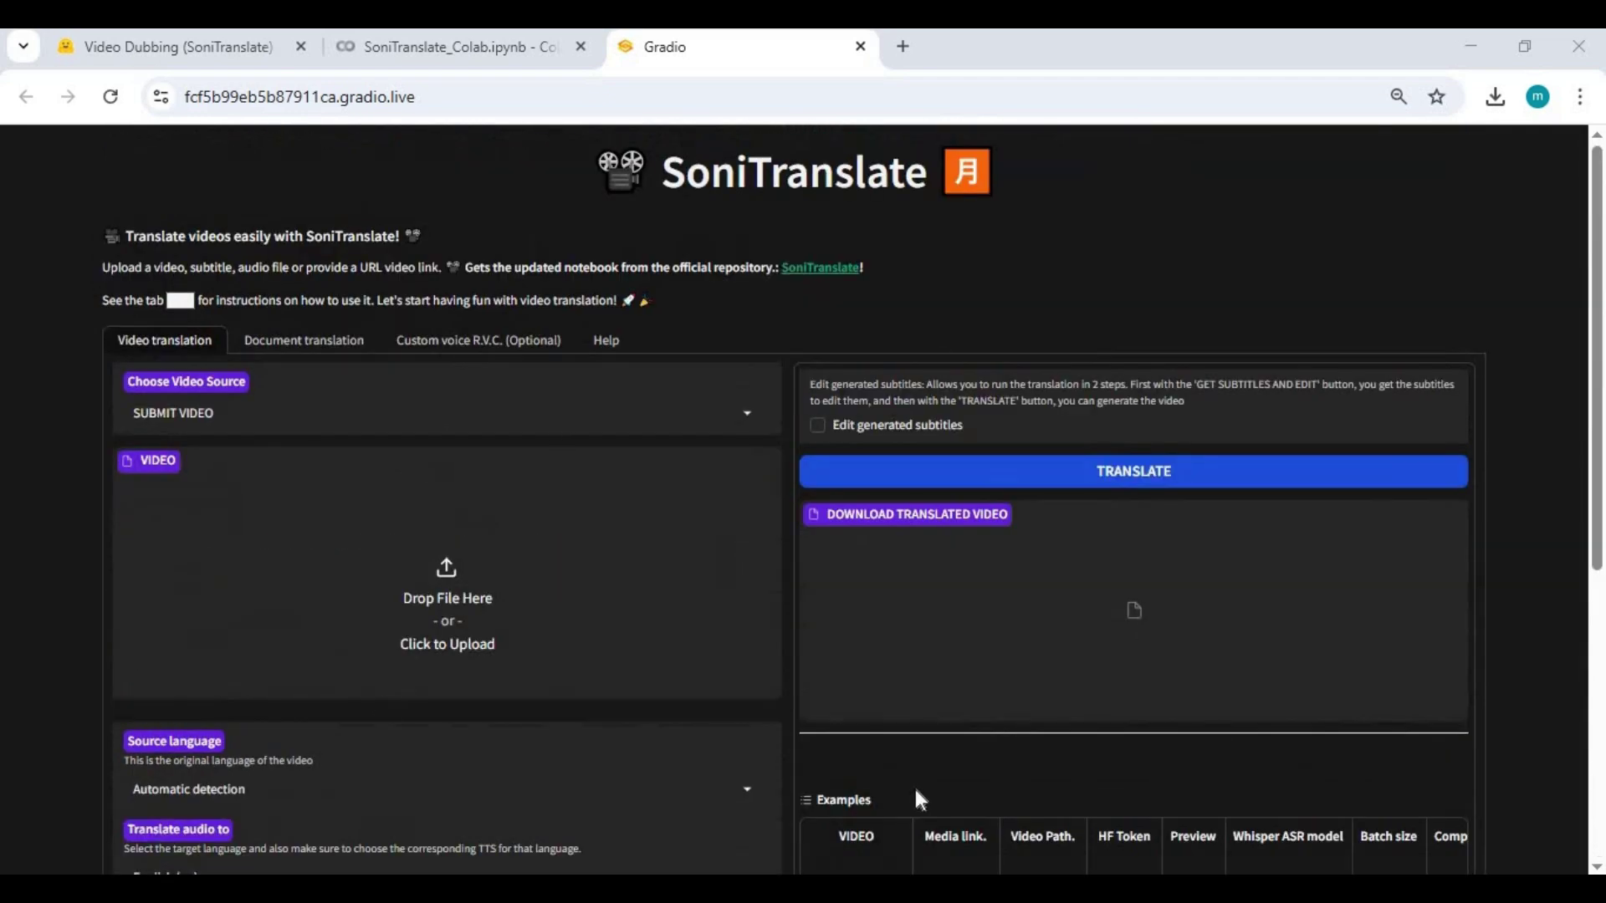
- Keep SUBMIT VIDEO and upload meigen_multitalk_result_12_steps_20250728115724082322.mp4 from Downloads
left_click(294, 421)
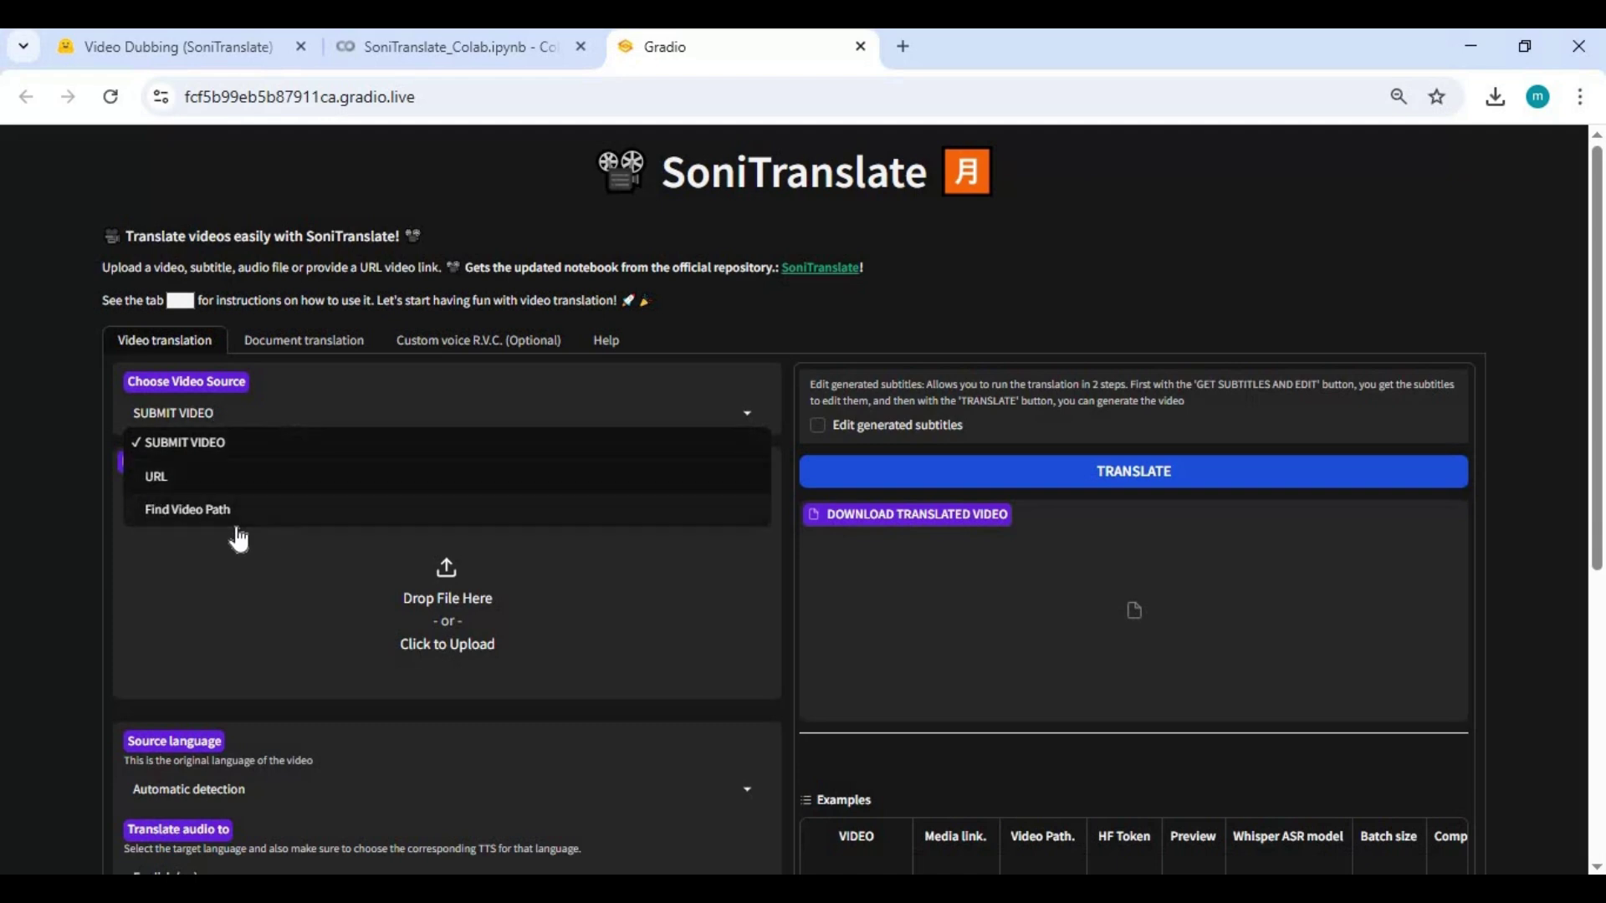
left_click(201, 445)
left_click(445, 617)
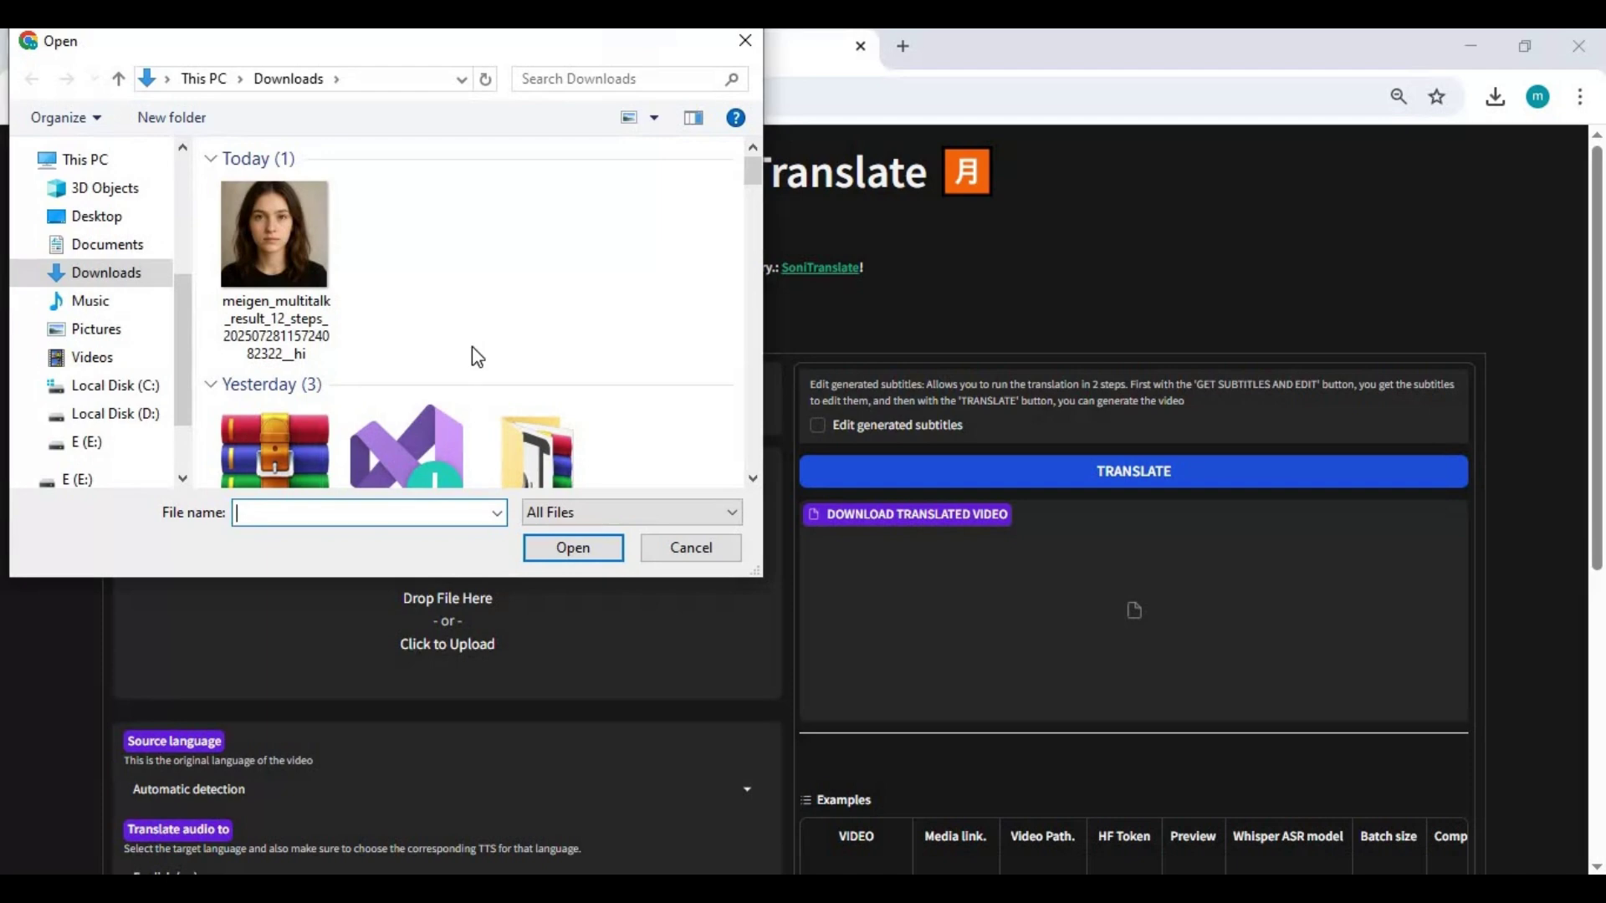
scroll(470, 351, "down", 10)
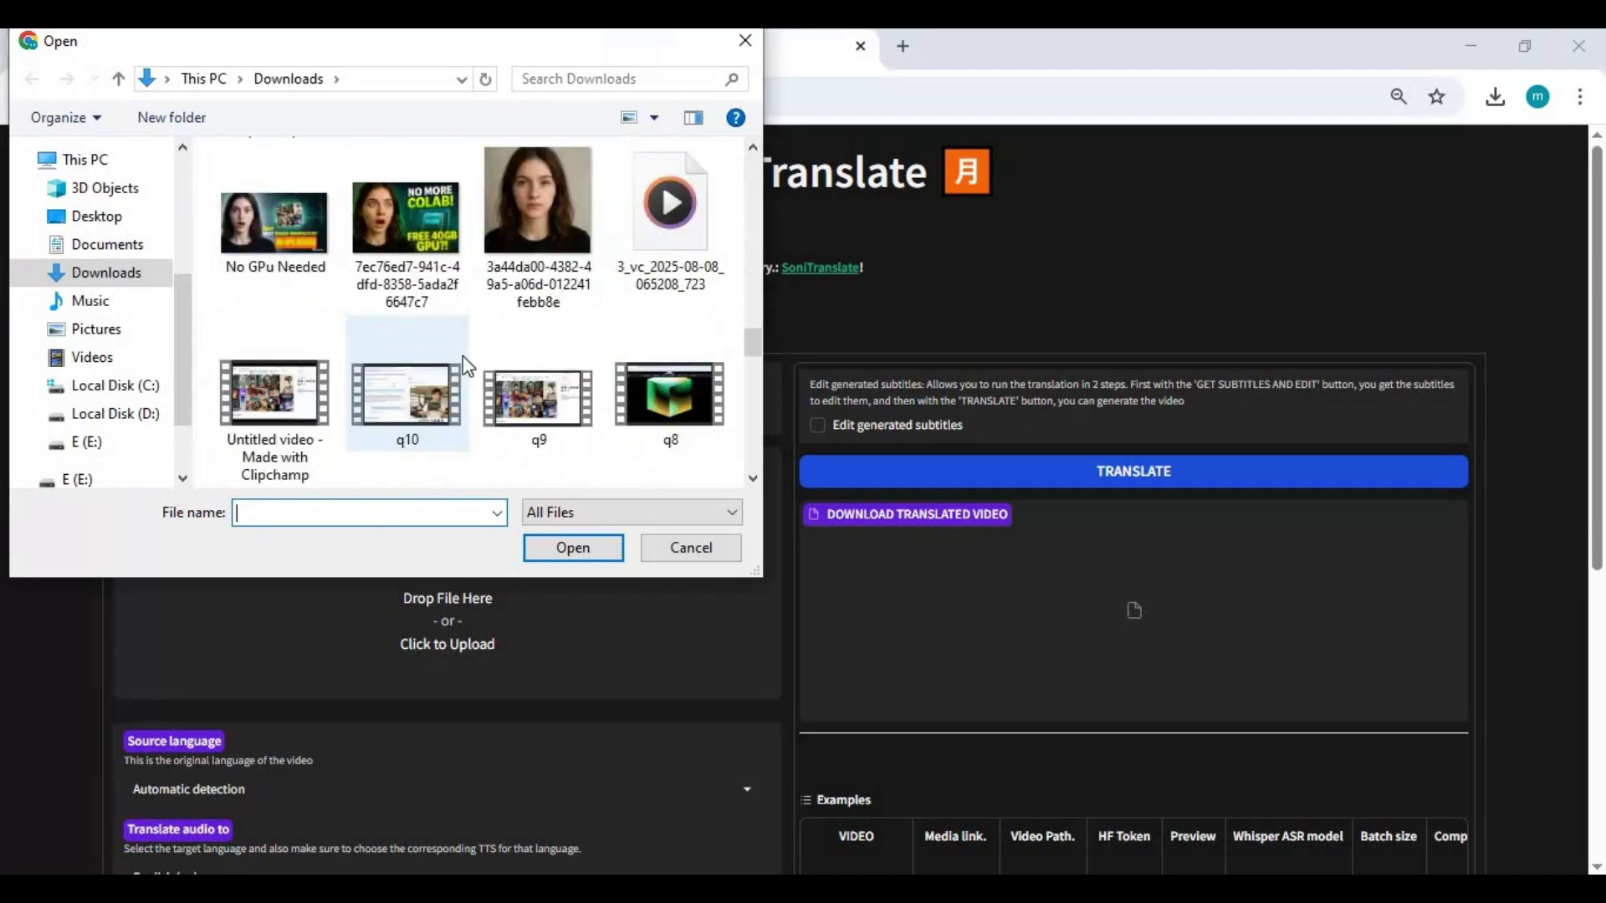
scroll(467, 366, "down", 4)
scroll(466, 365, "down", 8)
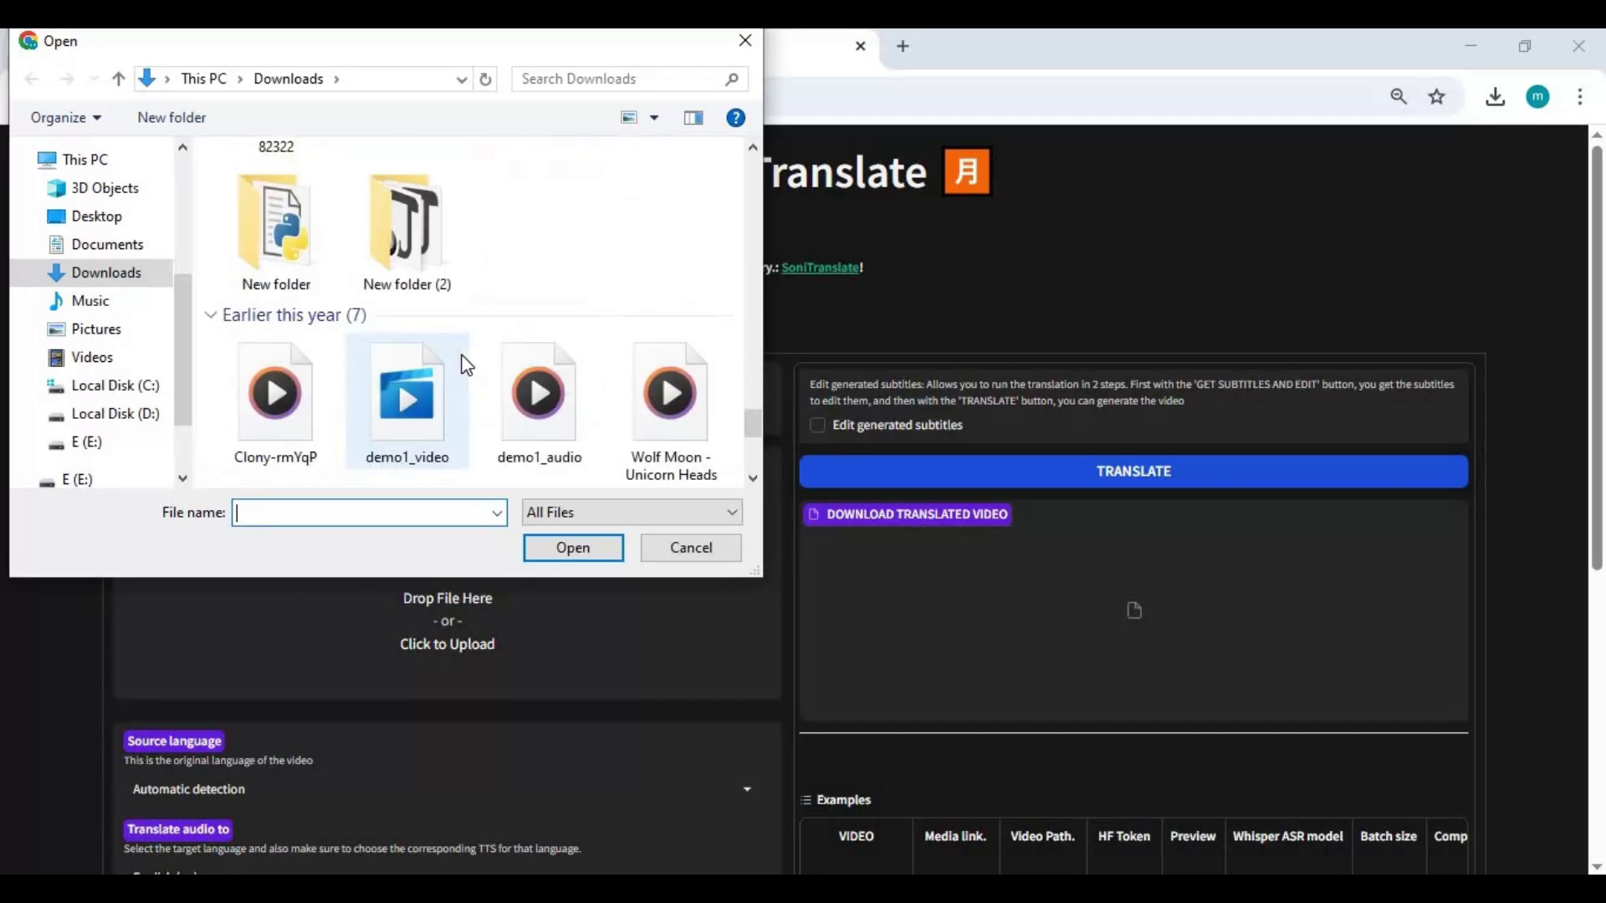
scroll(467, 366, "up", 2)
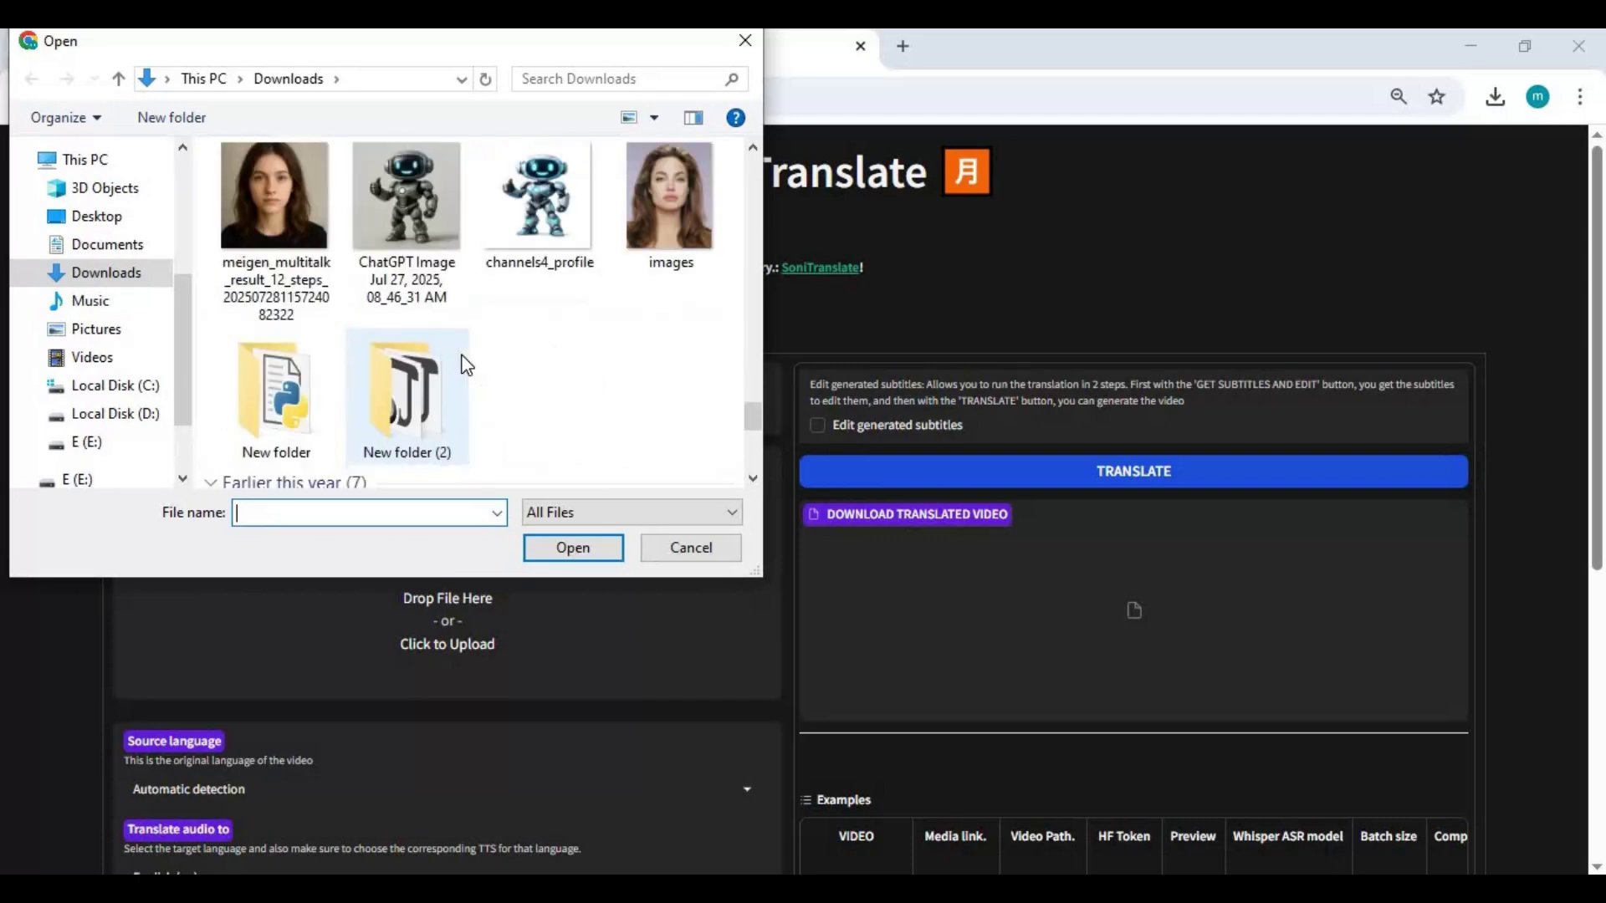
double_click(281, 222)
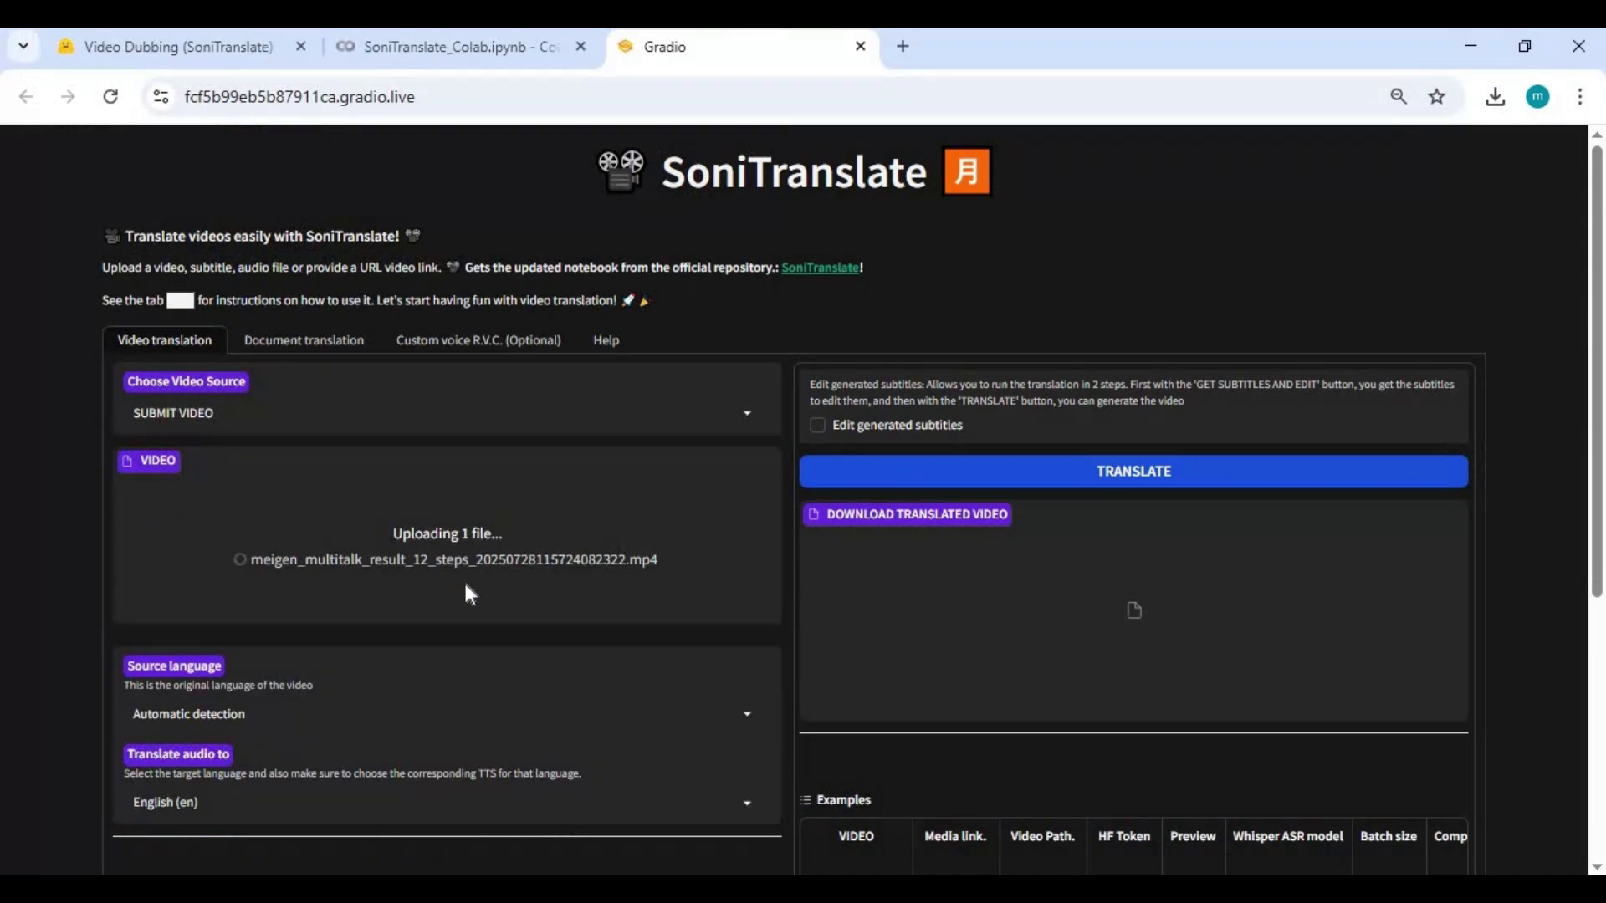
- Keep the source language on Automatic detection and set Translate audio to German (de)
scroll(487, 577, "down", 2)
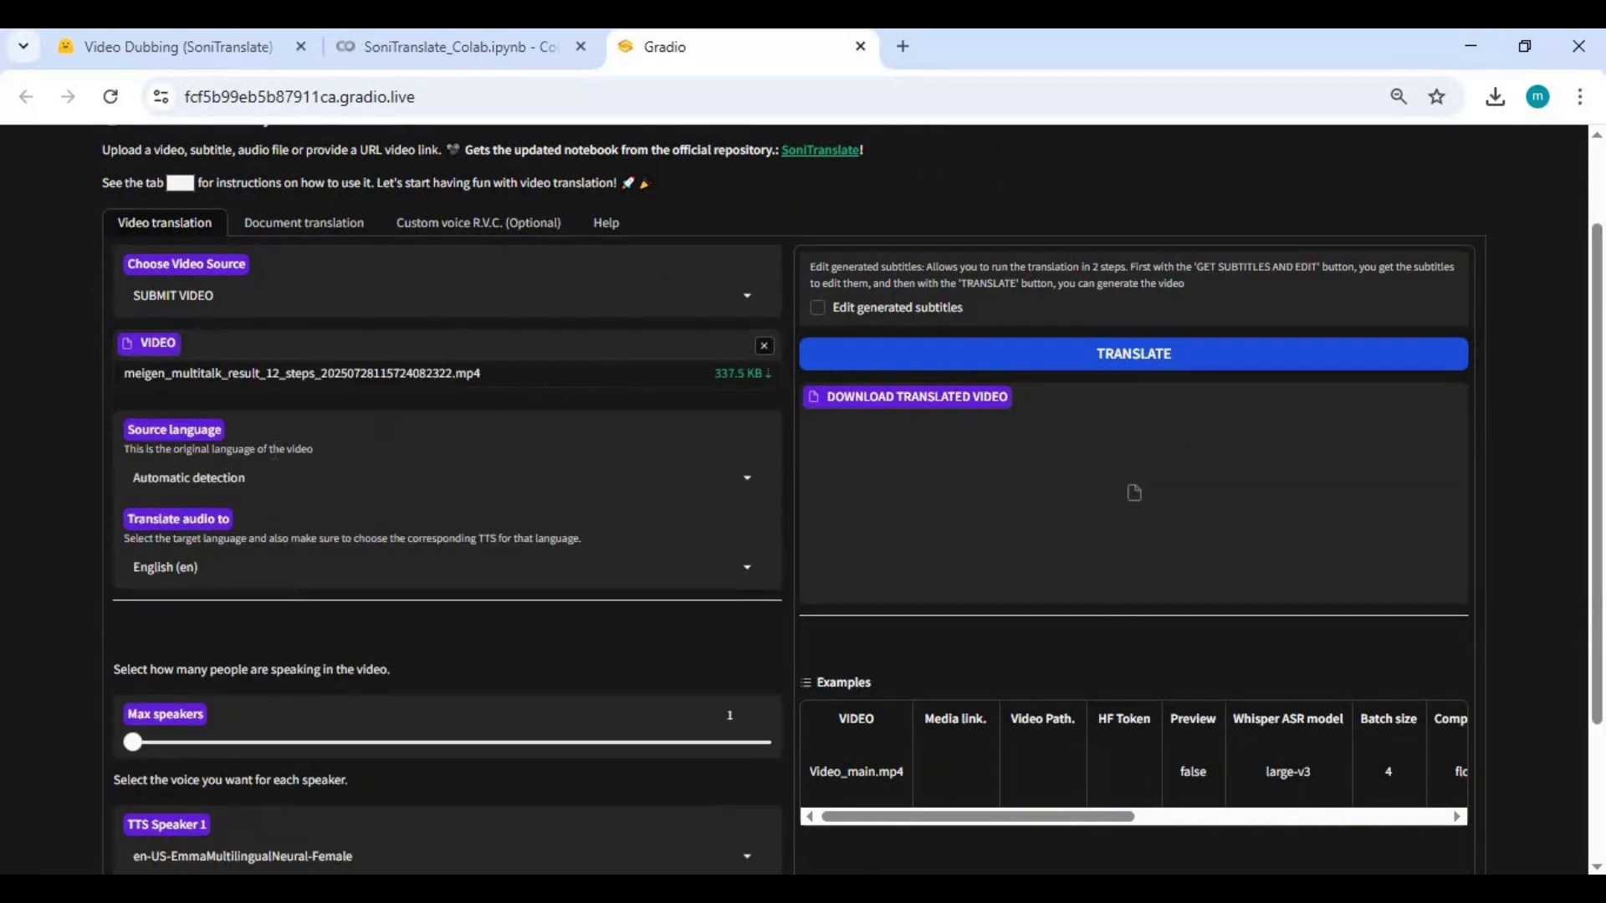
left_click(261, 481)
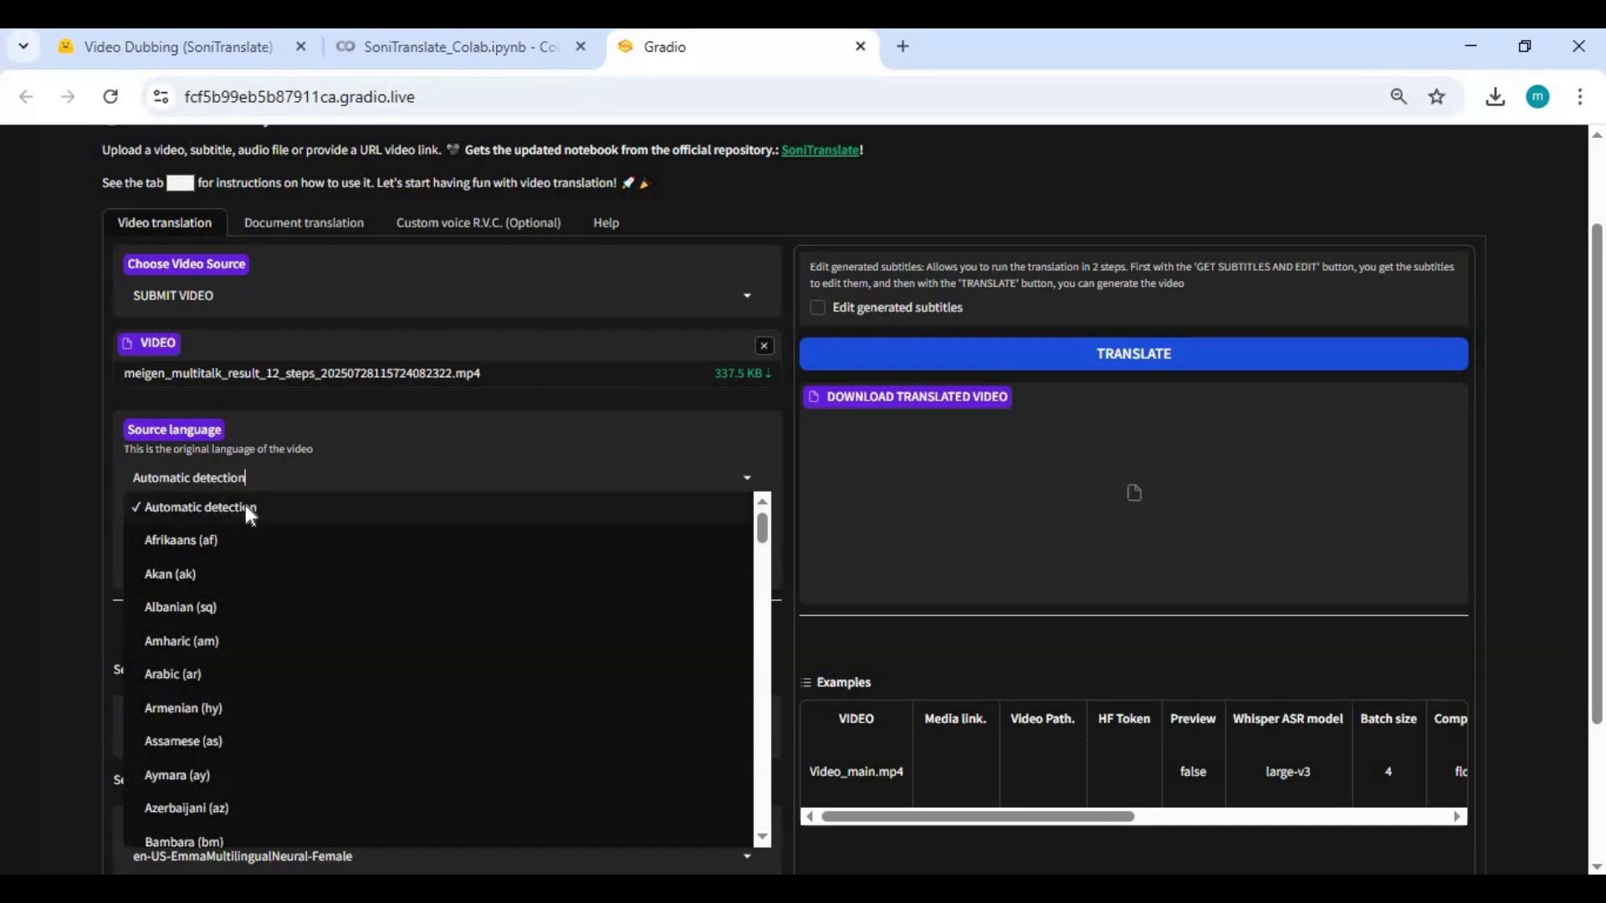
left_click(246, 507)
scroll(273, 477, "down", 1)
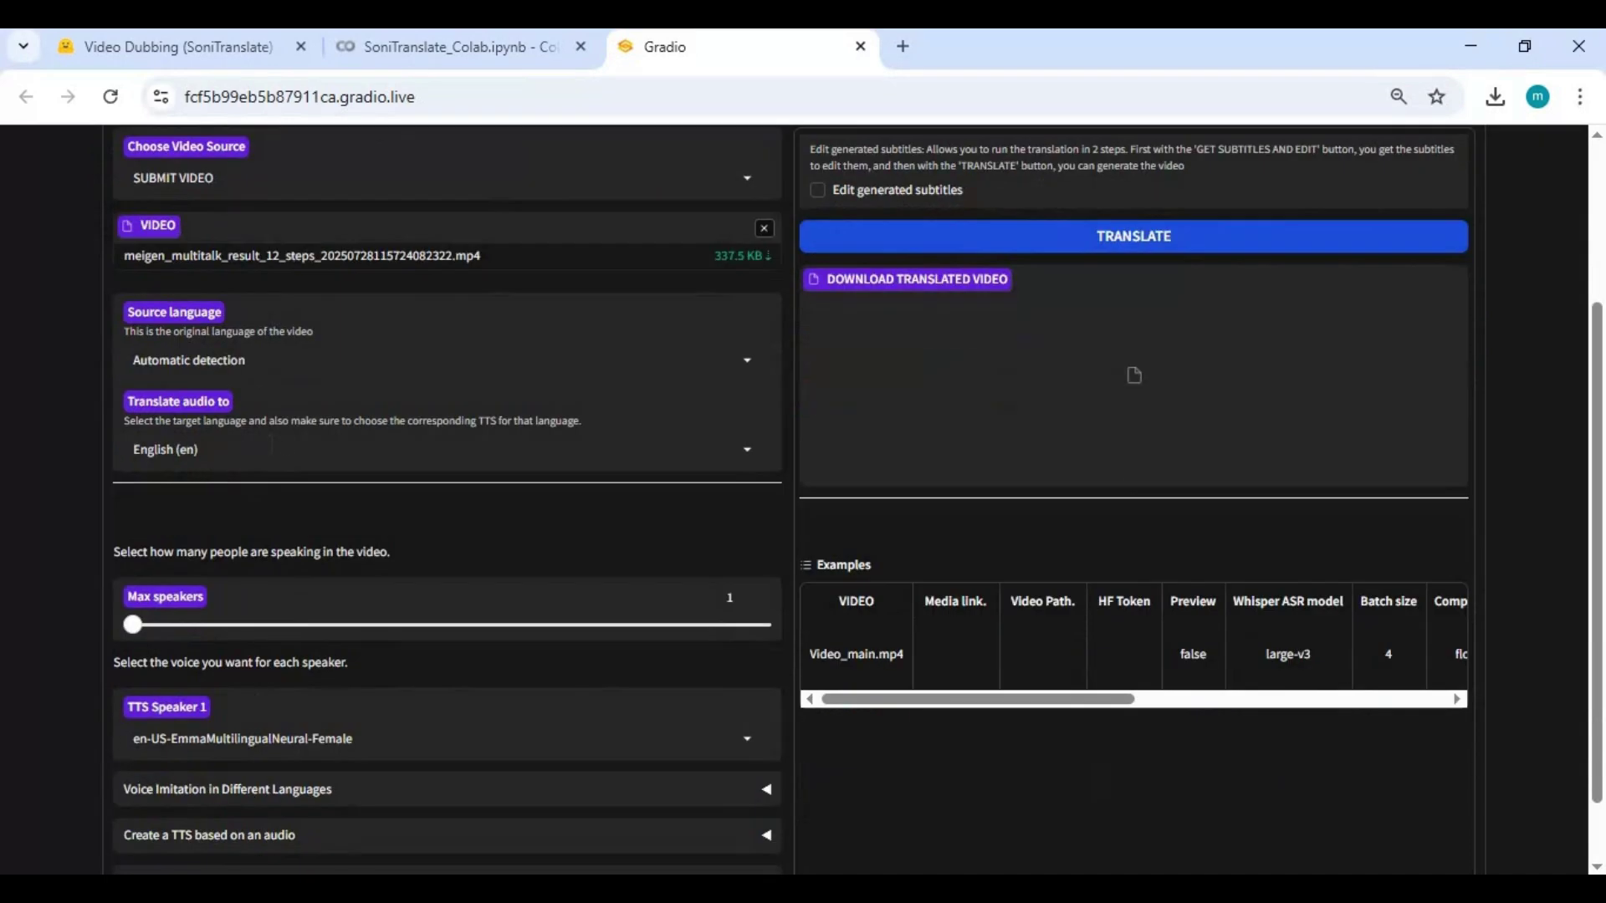
left_click(267, 449)
scroll(308, 555, "down", 3)
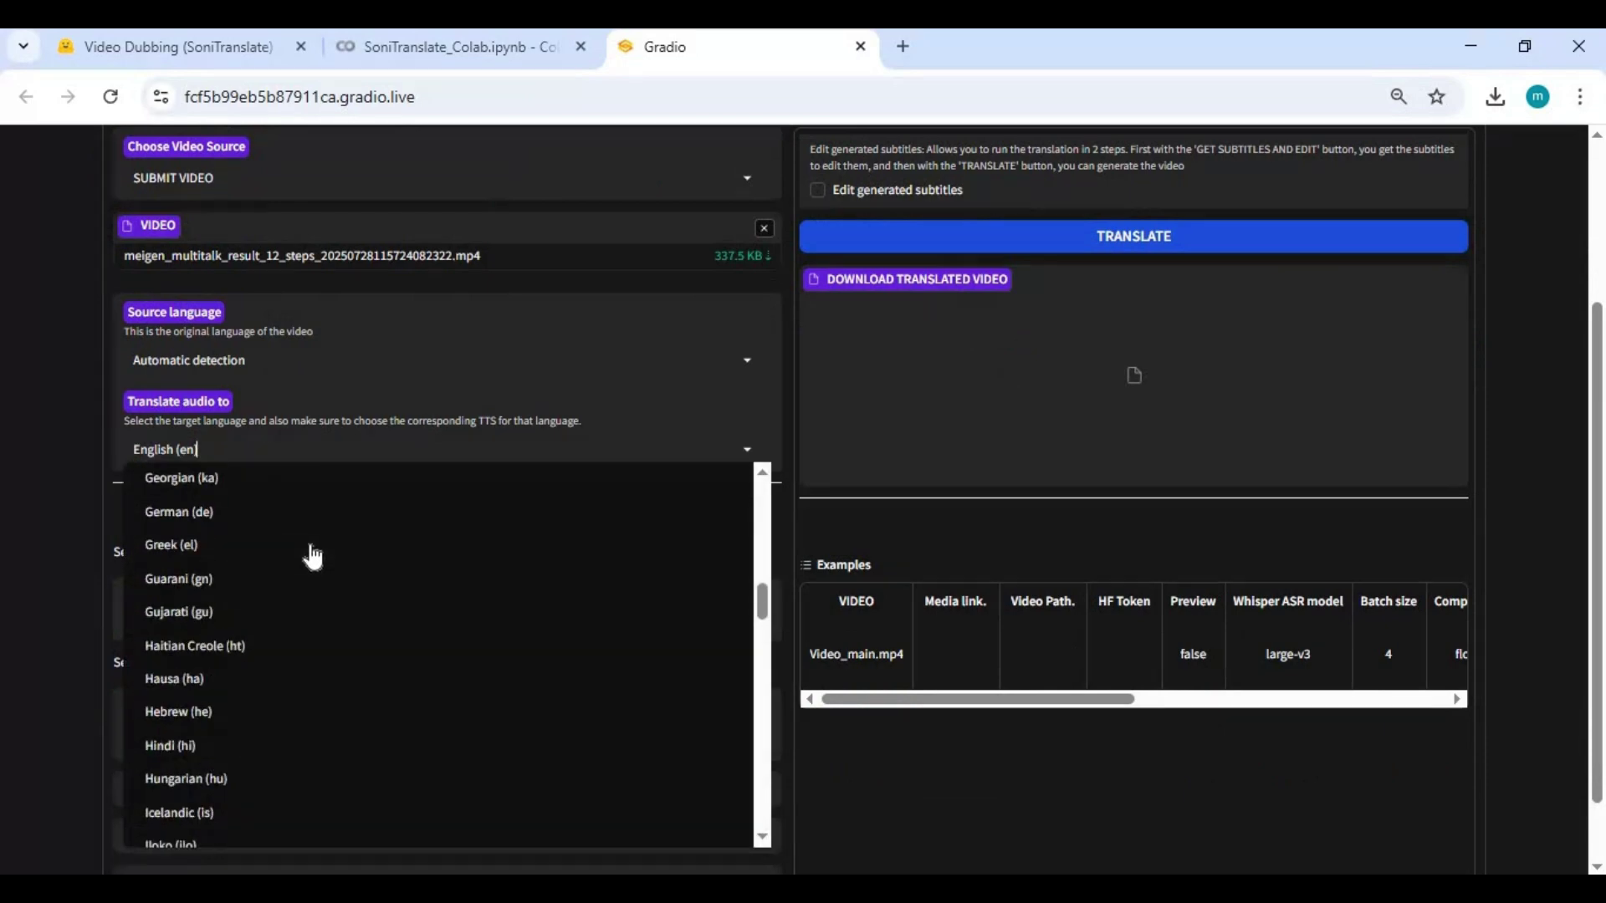
left_click(179, 511)
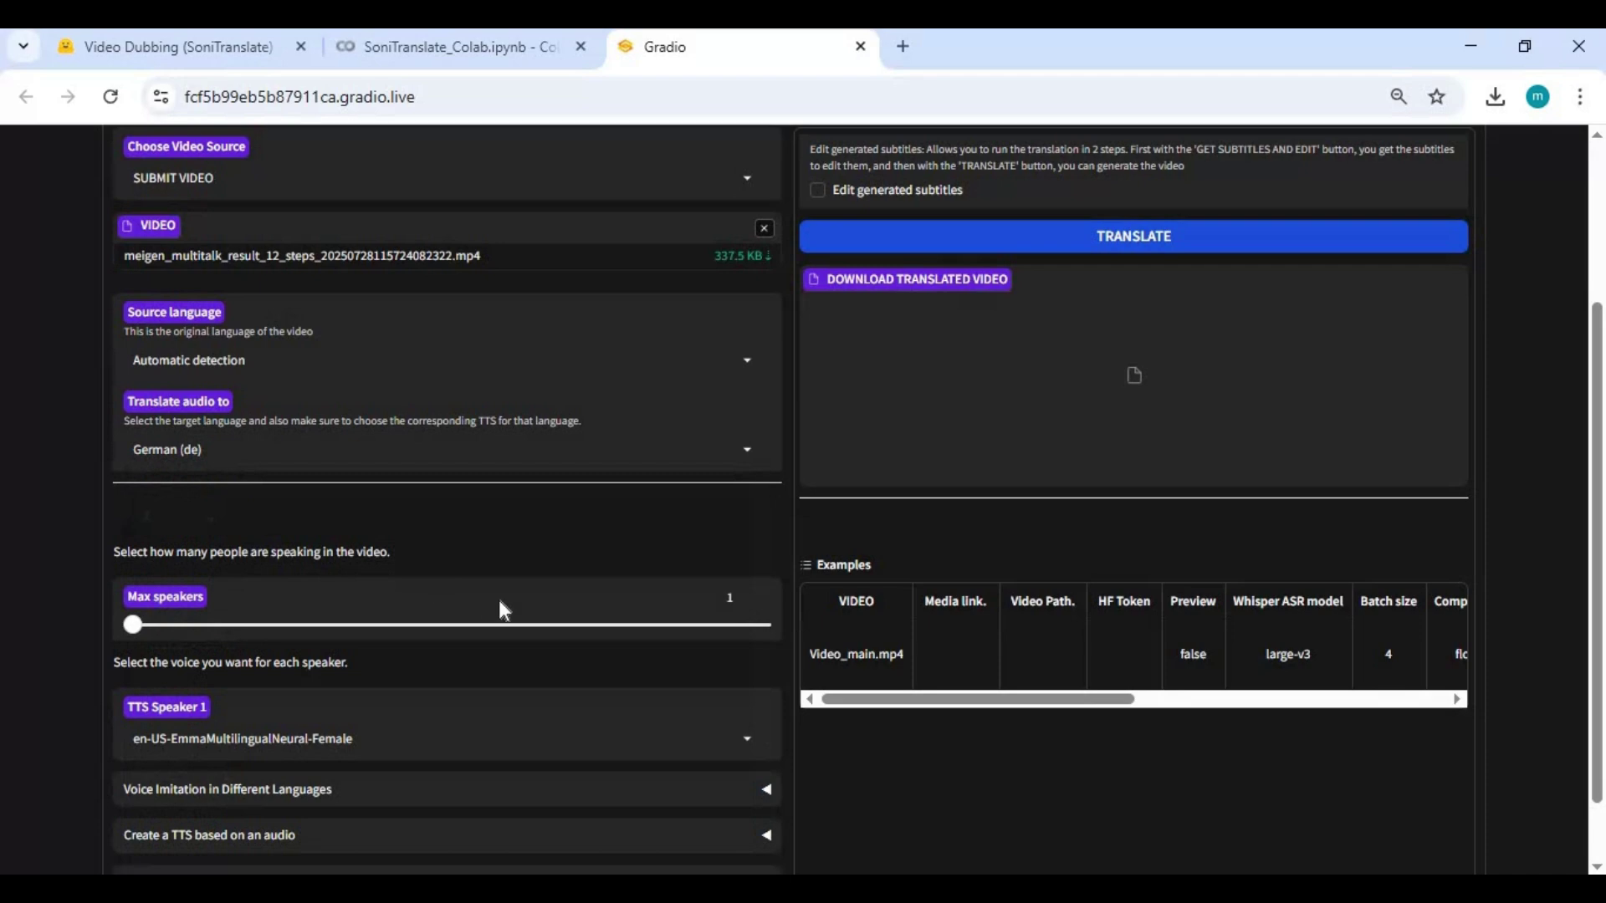
- Review the TTS Speaker 1 voice list and keep the current voice
scroll(207, 615, "down", 1)
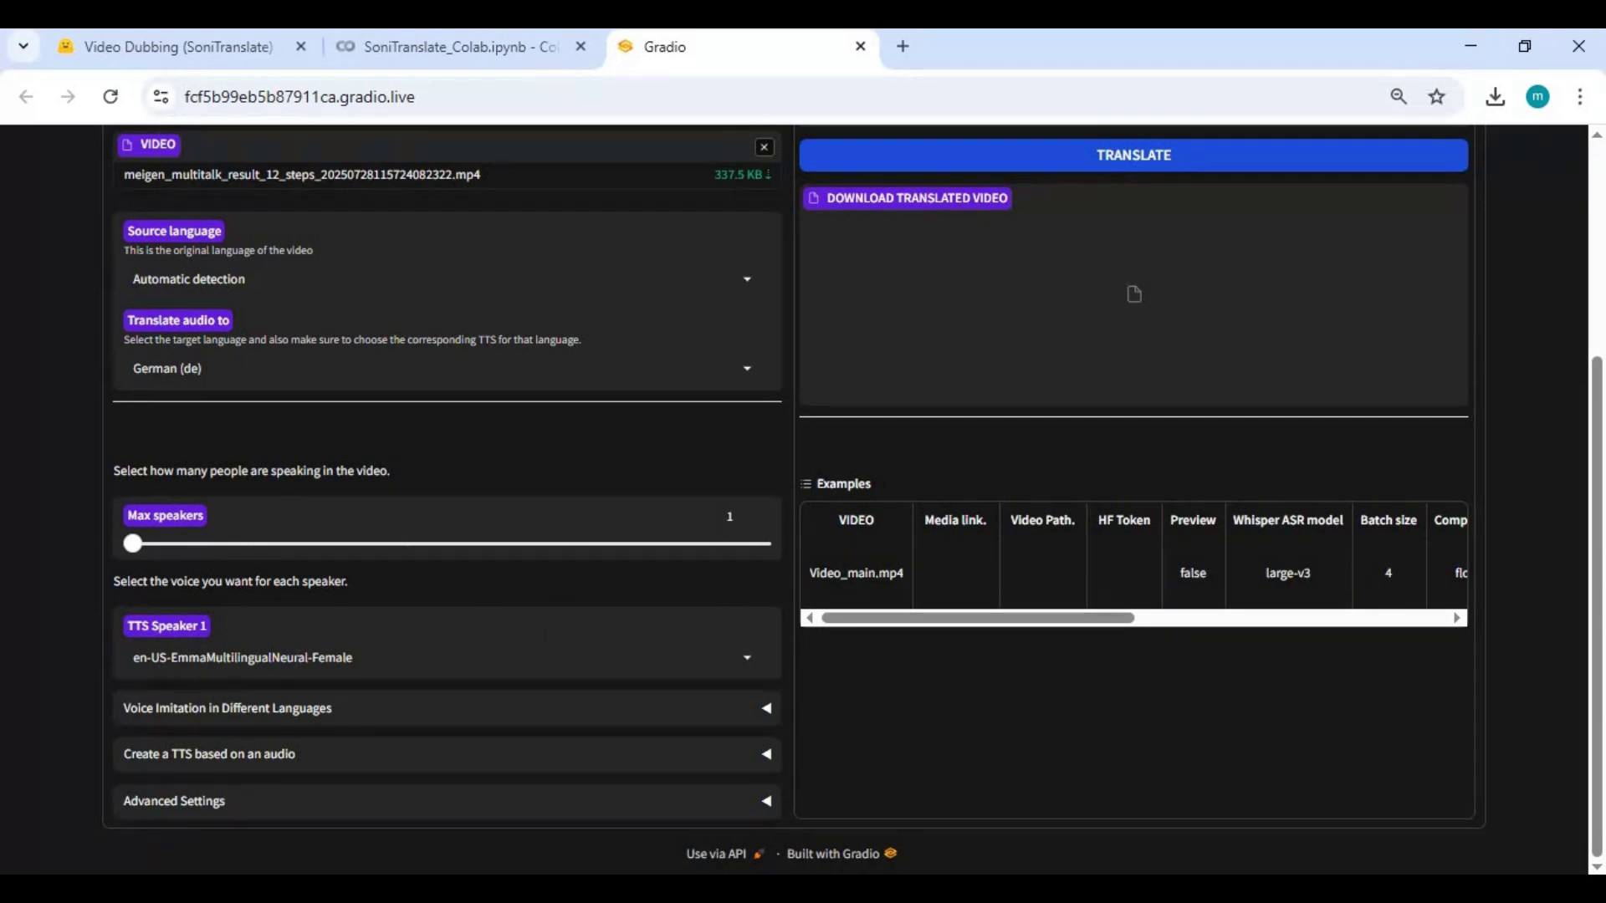
left_click(292, 657)
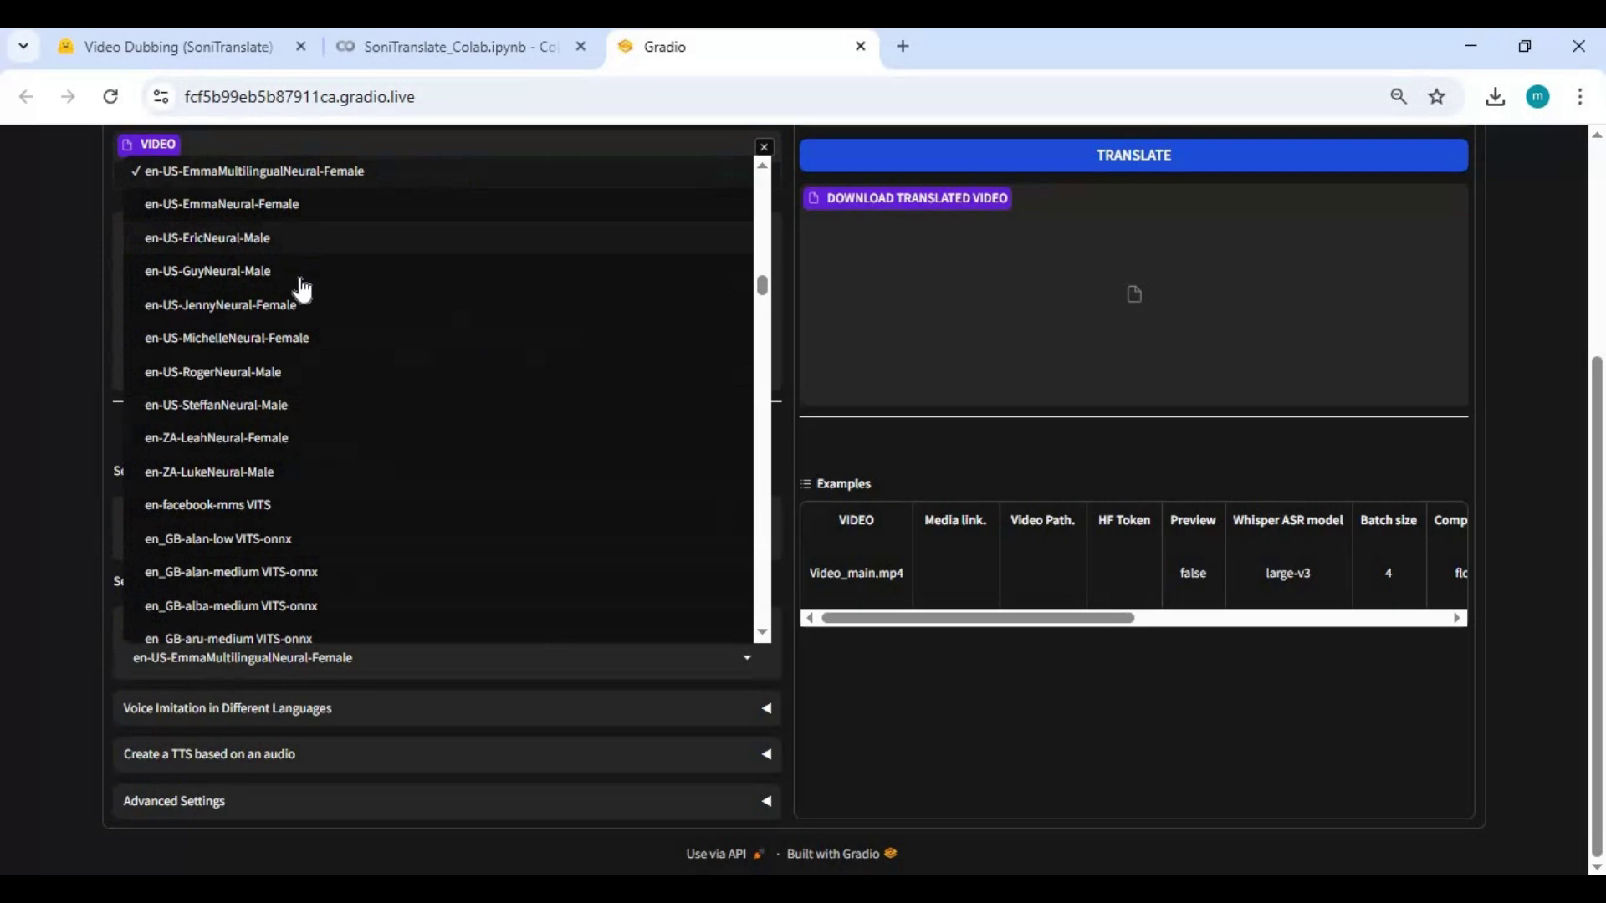
left_click(26, 596)
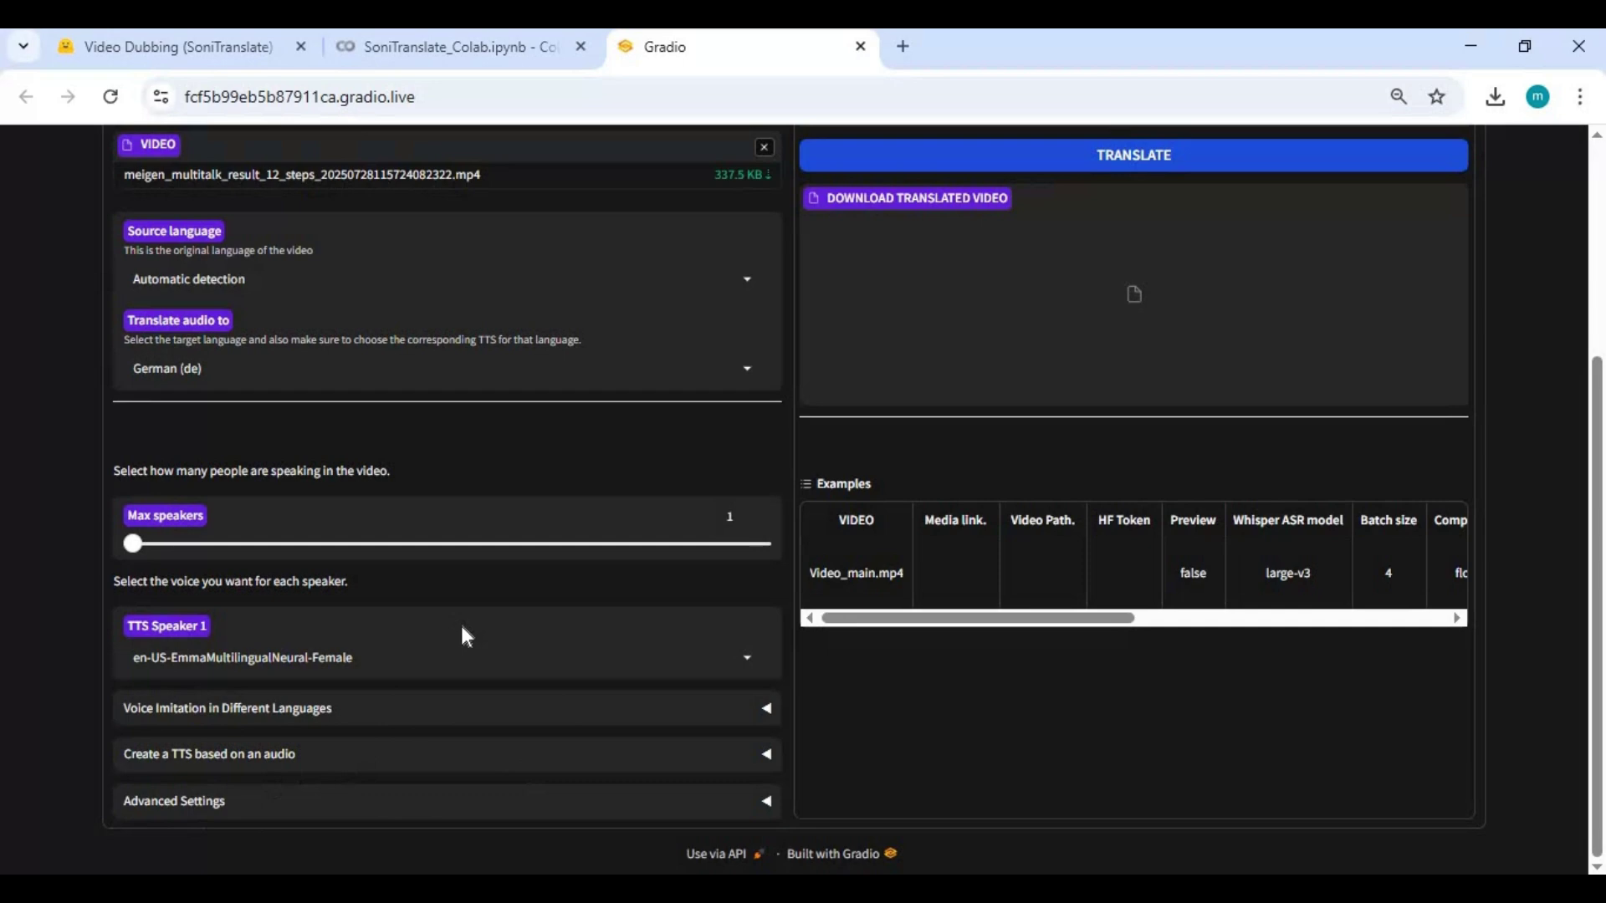
scroll(460, 627, "up", 4)
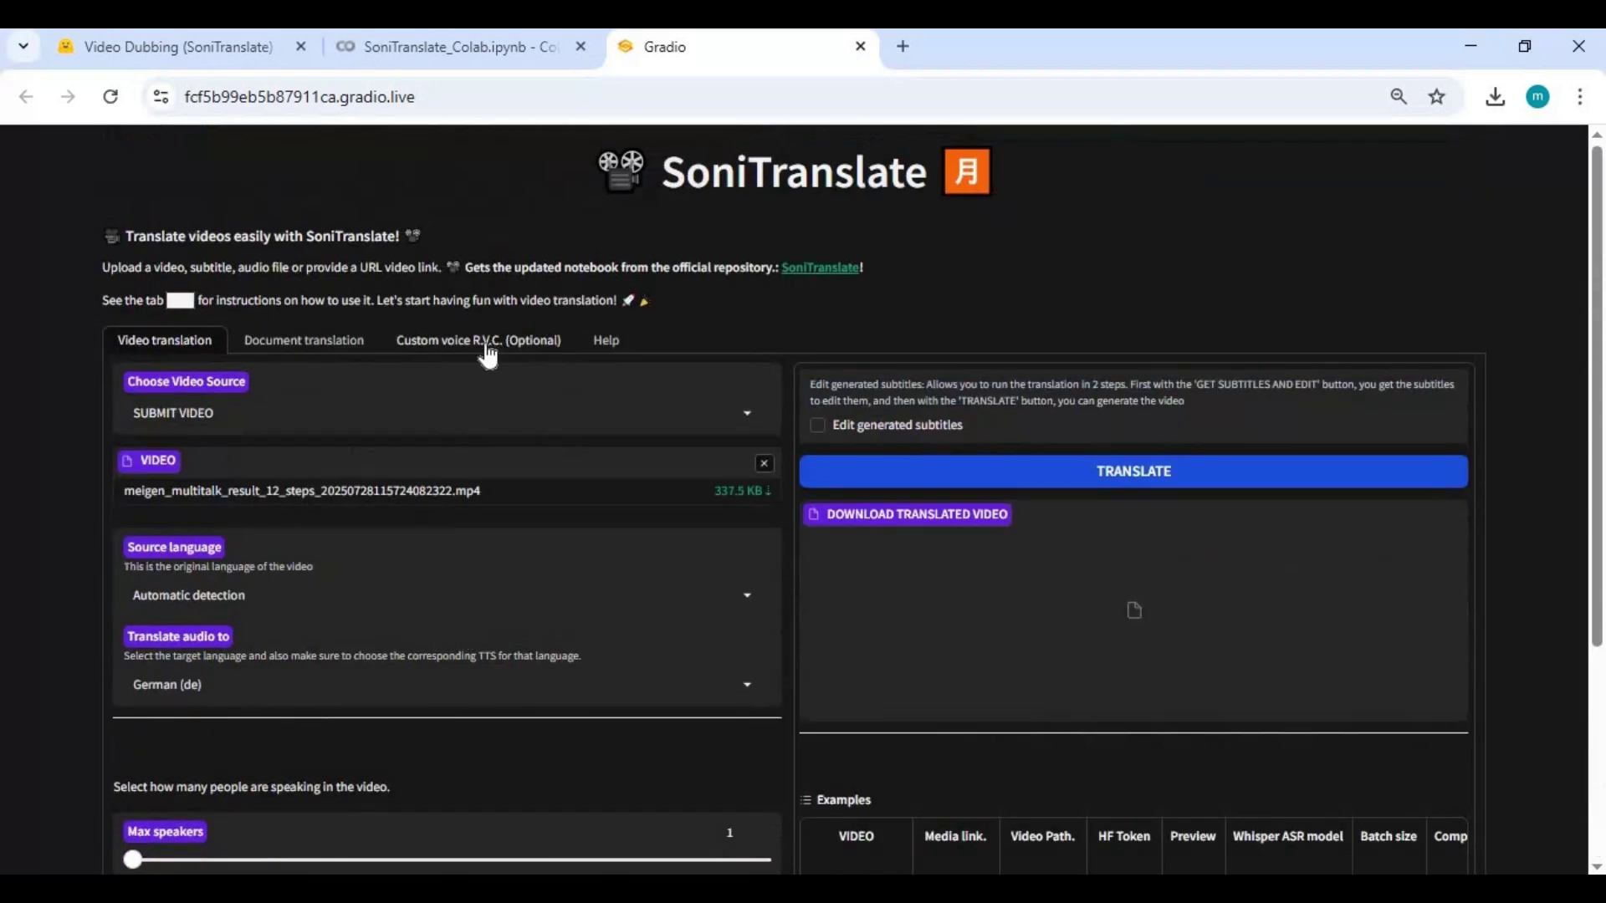
left_click(499, 345)
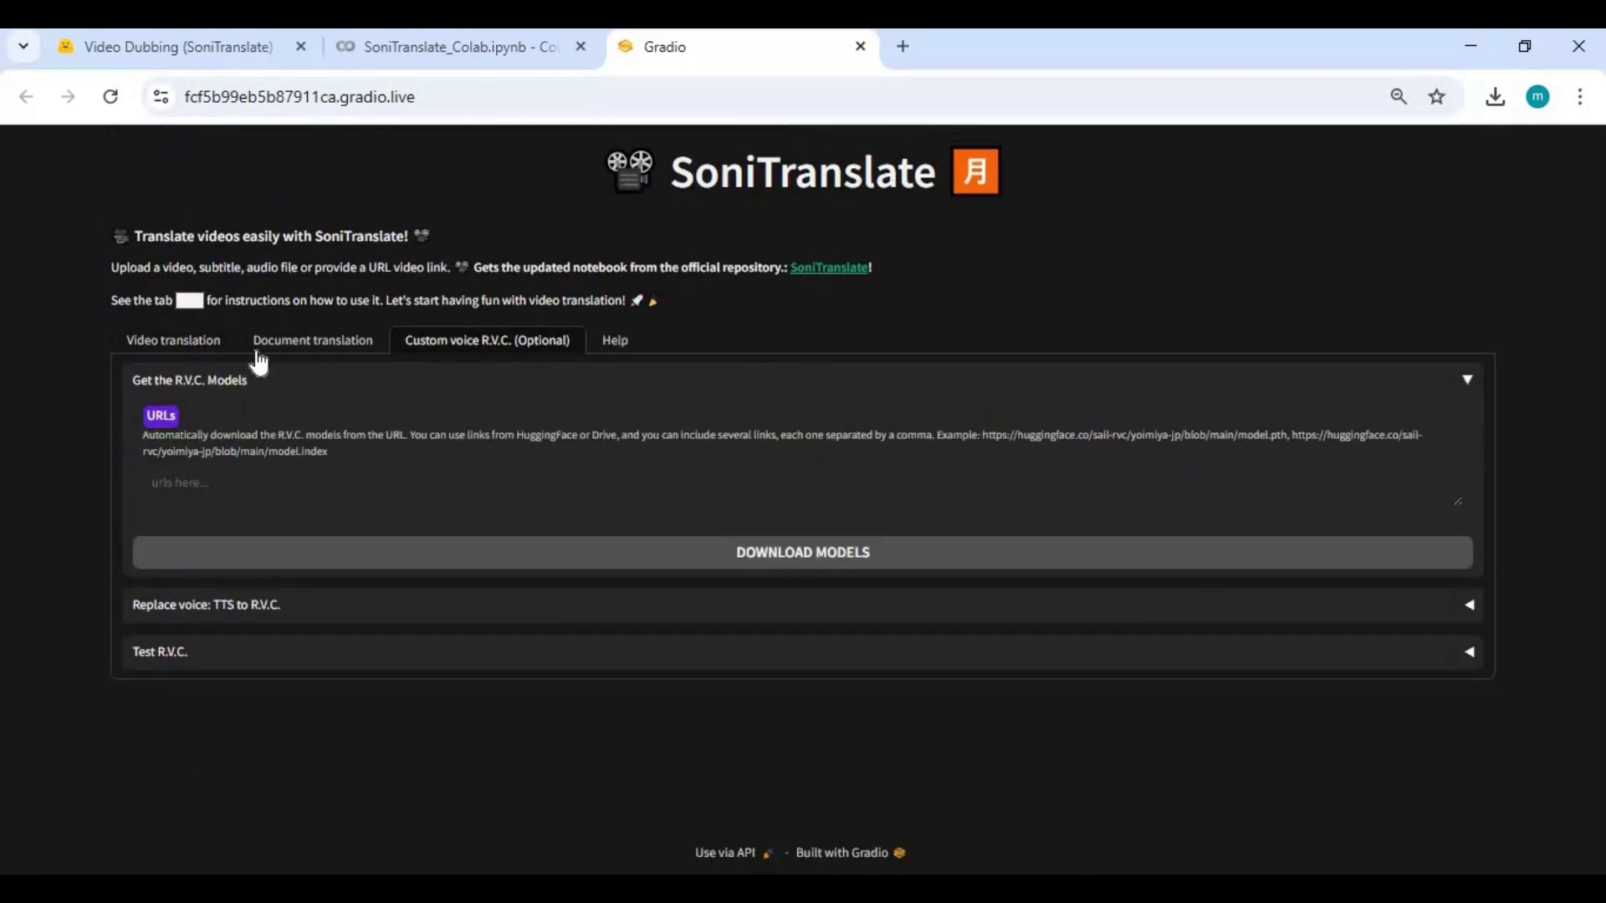
left_click(284, 343)
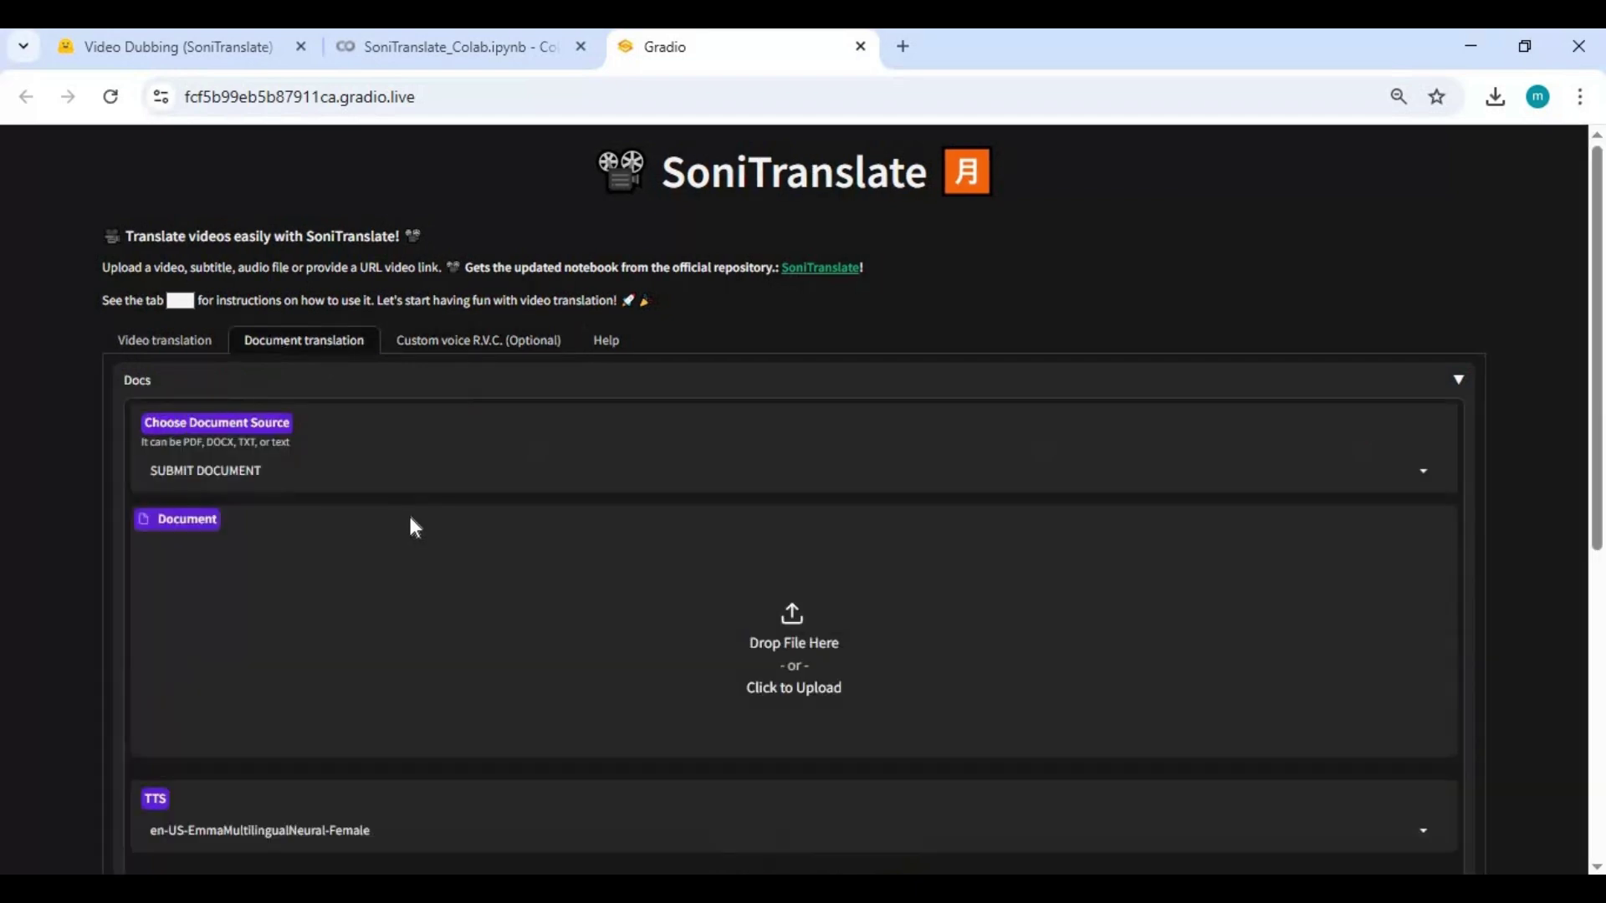
scroll(410, 525, "down", 3)
scroll(409, 544, "down", 2)
scroll(409, 543, "down", 2)
scroll(409, 545, "up", 6)
left_click(142, 343)
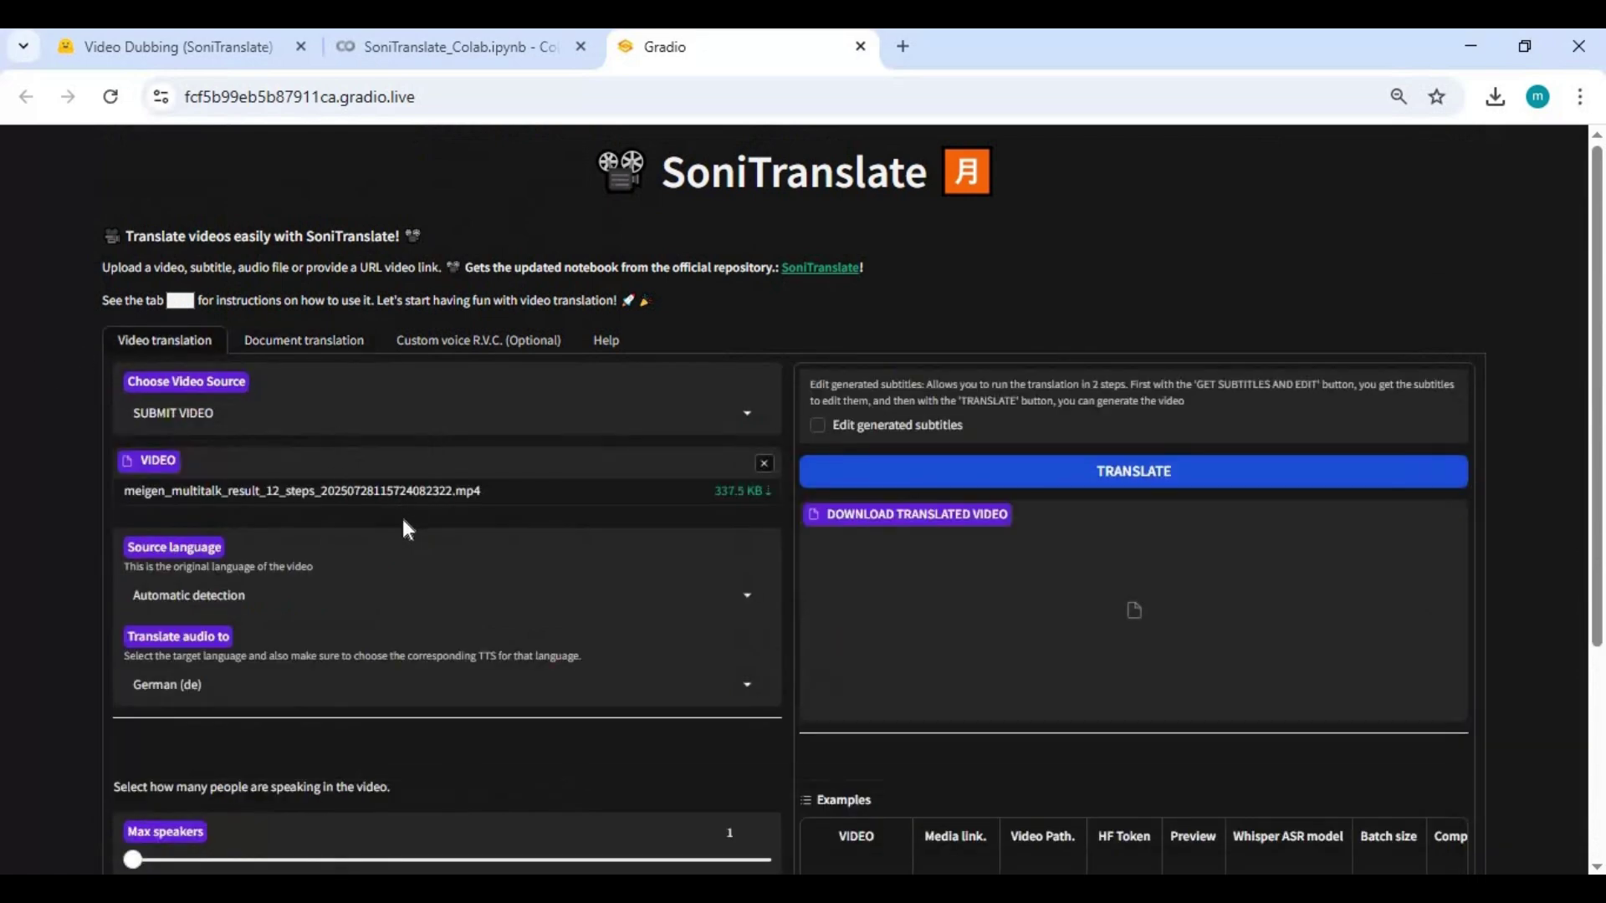
scroll(399, 520, "down", 3)
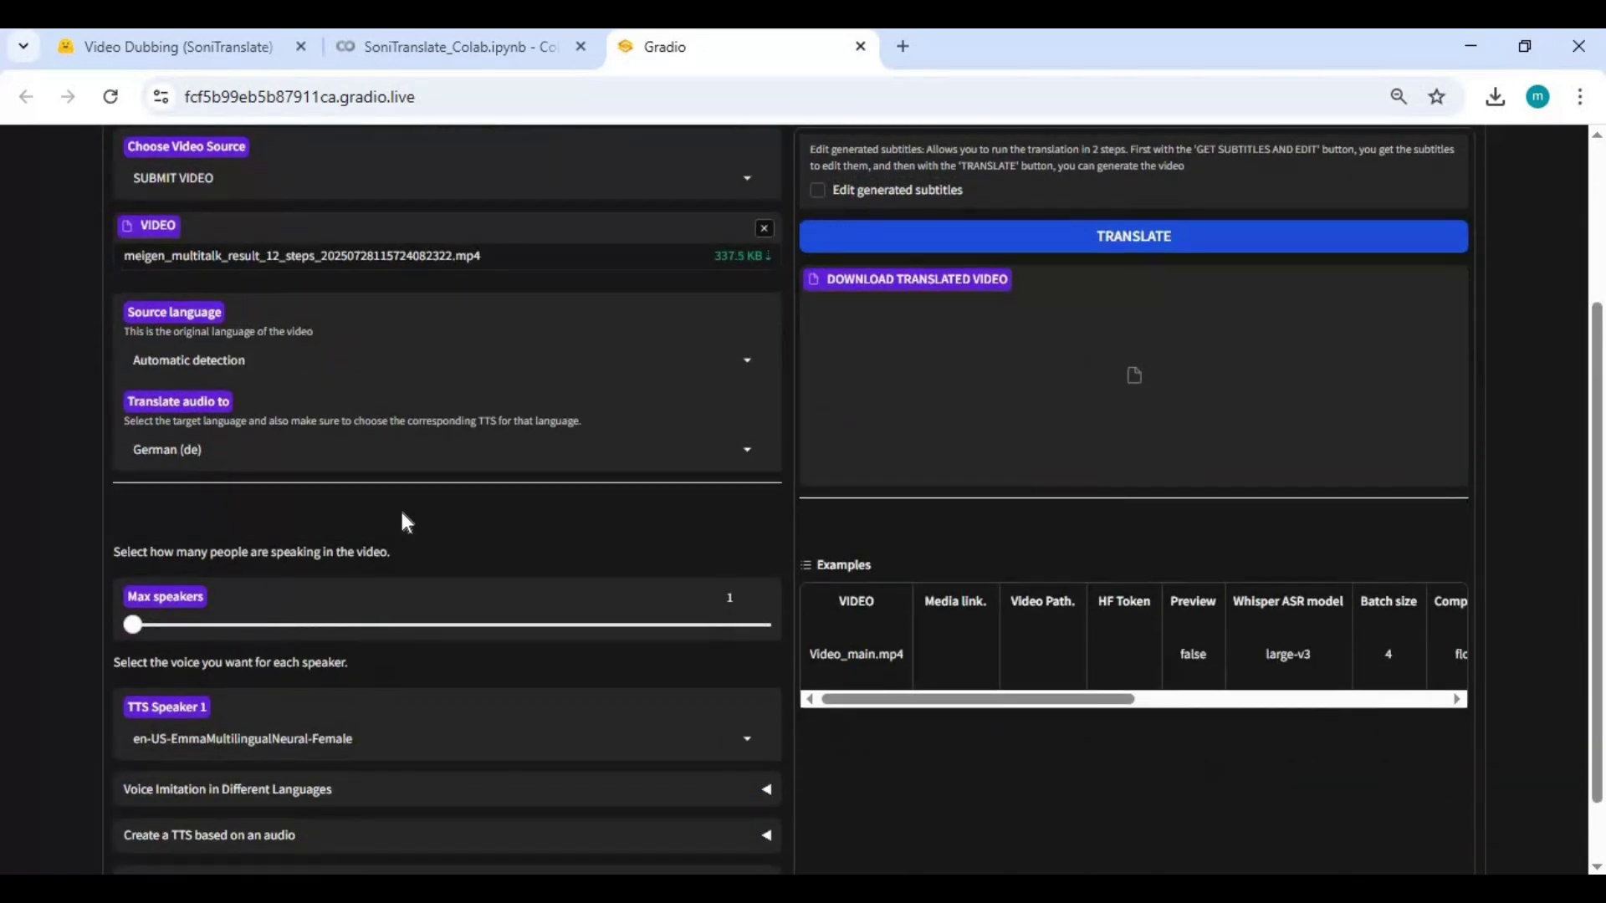
scroll(1096, 531, "up", 3)
left_click(1176, 487)
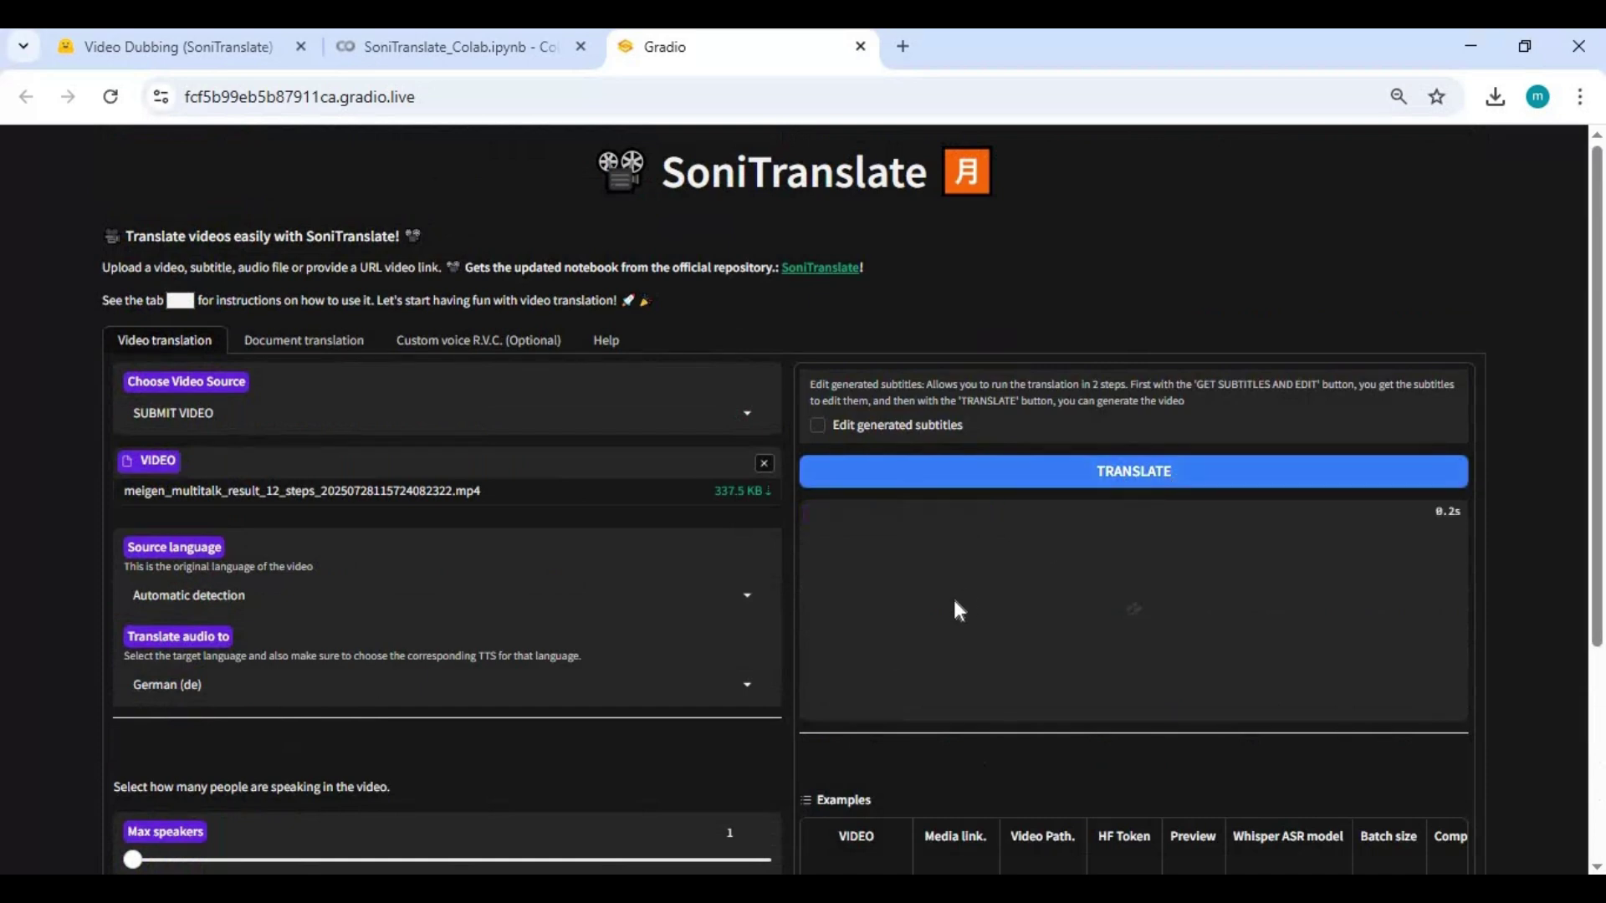